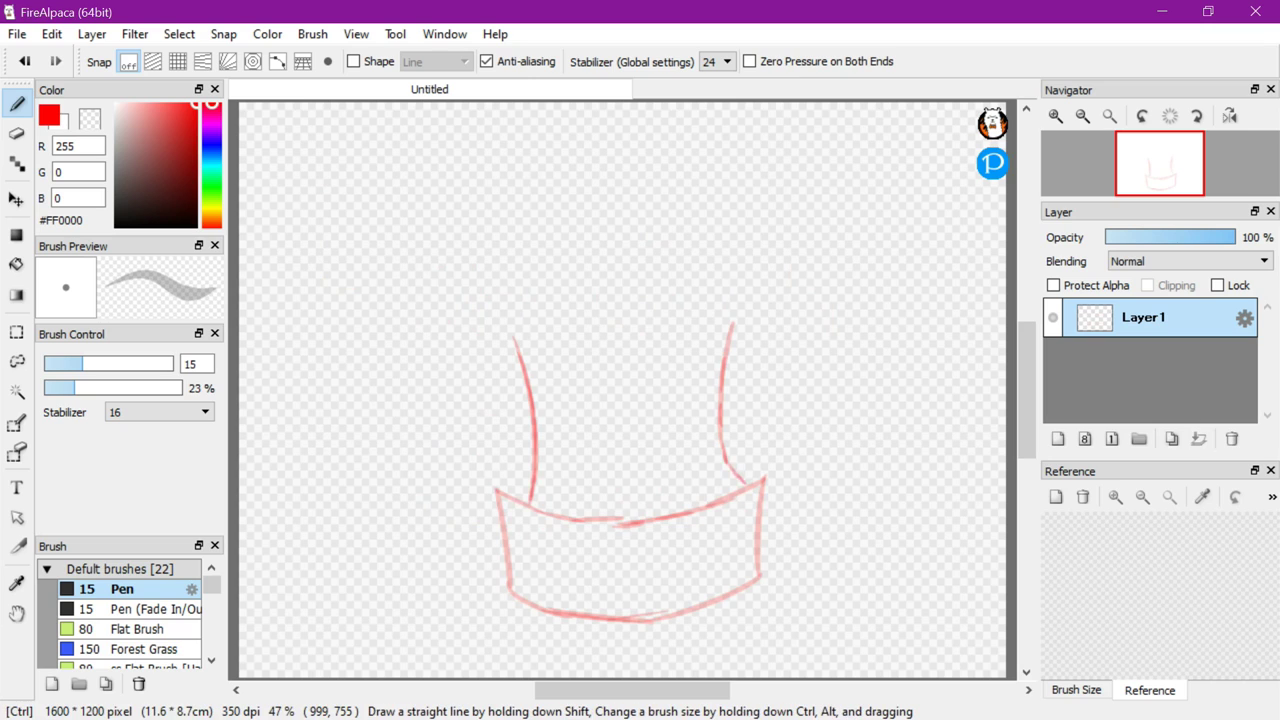
Undo the upper tier's side strokes and the lower tier's top edge, and redraw that edge as one smooth curve
key("ctrl+z")
key("ctrl+z")
key("ctrl+z")
key("ctrl+z")
key("ctrl+z")
left_click_drag(765, 475, 497, 492)
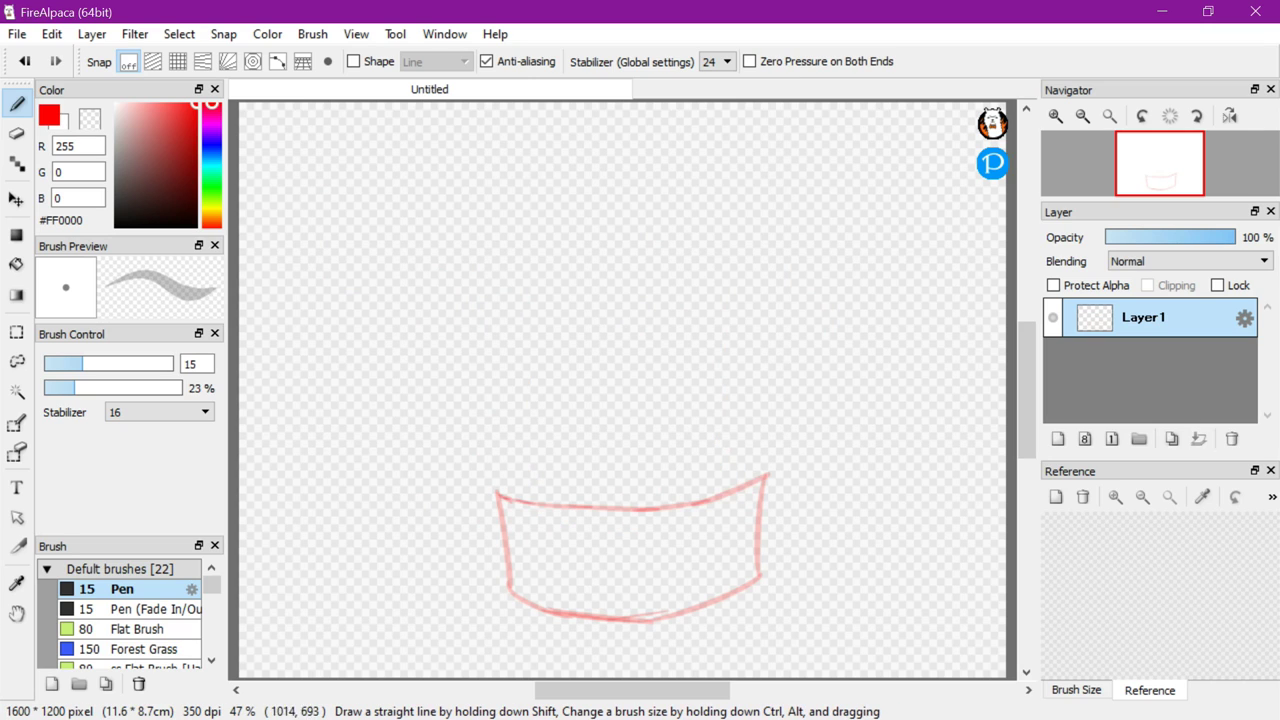
Sketch the upper tier's two sides in red and the curved corners of the lower tier's rim joining them
left_click_drag(724, 370, 712, 468)
left_click_drag(527, 378, 542, 483)
mouse_move(716, 468)
left_mouse_down()
mouse_move(584, 496)
mouse_move(767, 472)
left_mouse_up()
left_click_drag(530, 471, 497, 495)
key("ctrl+z")
left_click_drag(725, 363, 655, 357)
key("ctrl+z")
left_click_drag(670, 357, 527, 378)
key("ctrl+z")
key("ctrl+z")
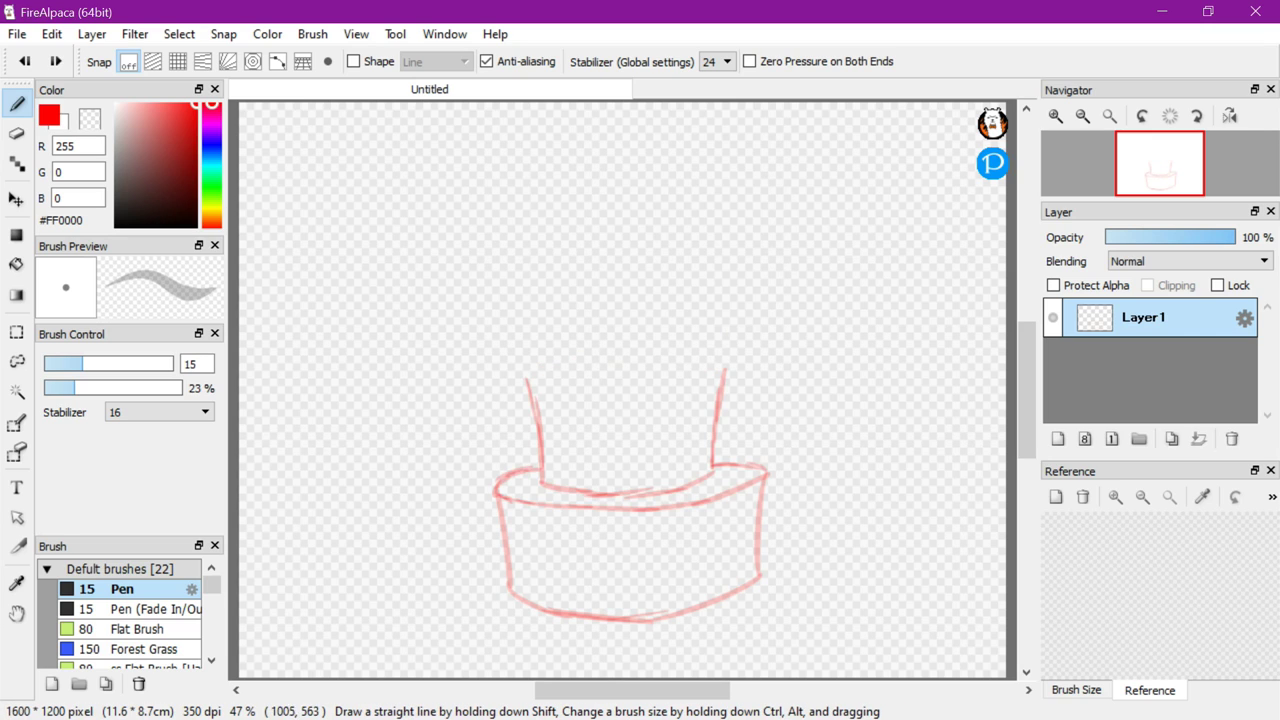
left_click_drag(725, 370, 528, 379)
key("ctrl+z")
Sketch the upper tier's elliptical top and the lower tier's back rim in red
left_click_drag(725, 370, 528, 380)
left_click_drag(713, 465, 541, 472)
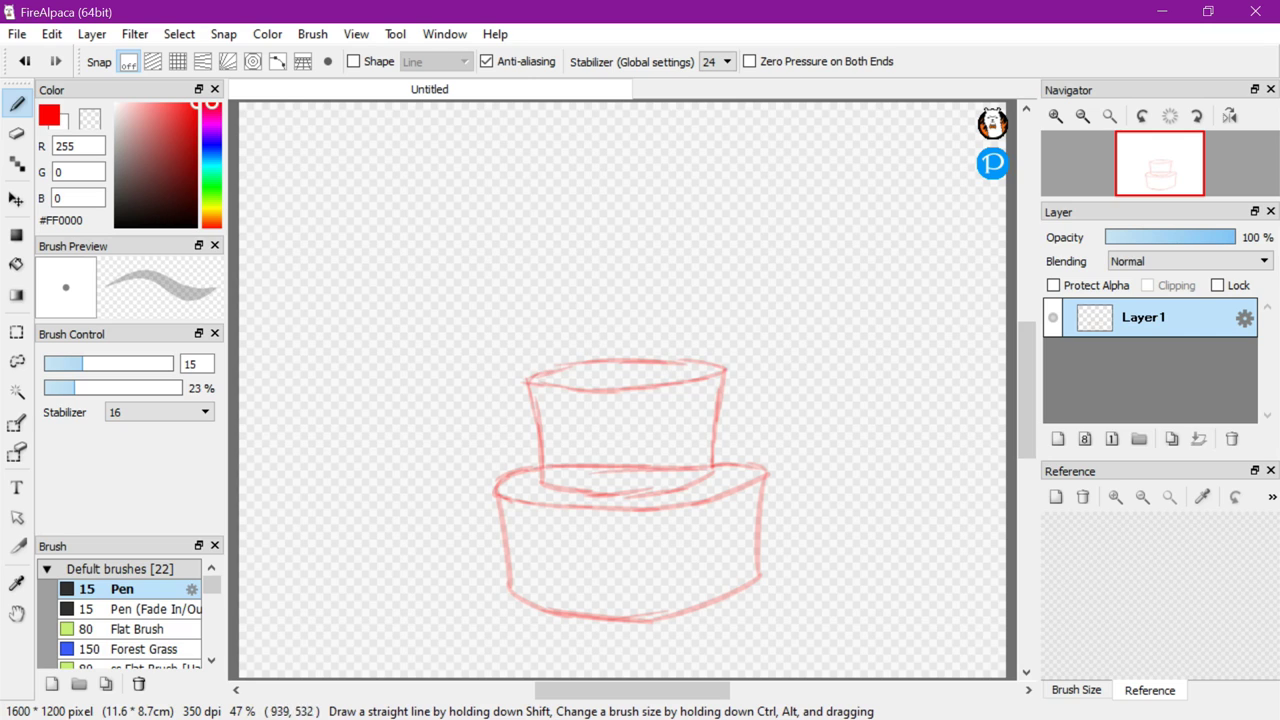
left_click_drag(682, 268, 668, 362)
key("ctrl+z")
left_click_drag(580, 290, 577, 383)
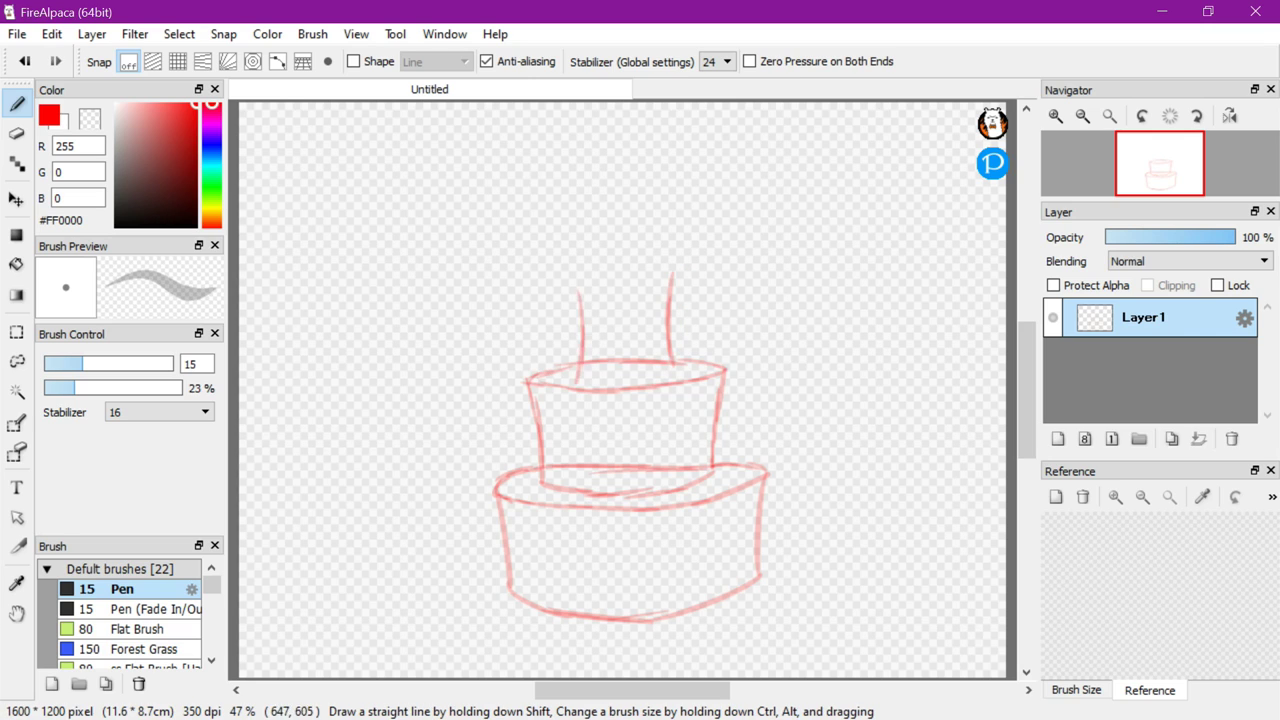
key("ctrl+z")
key("ctrl+z")
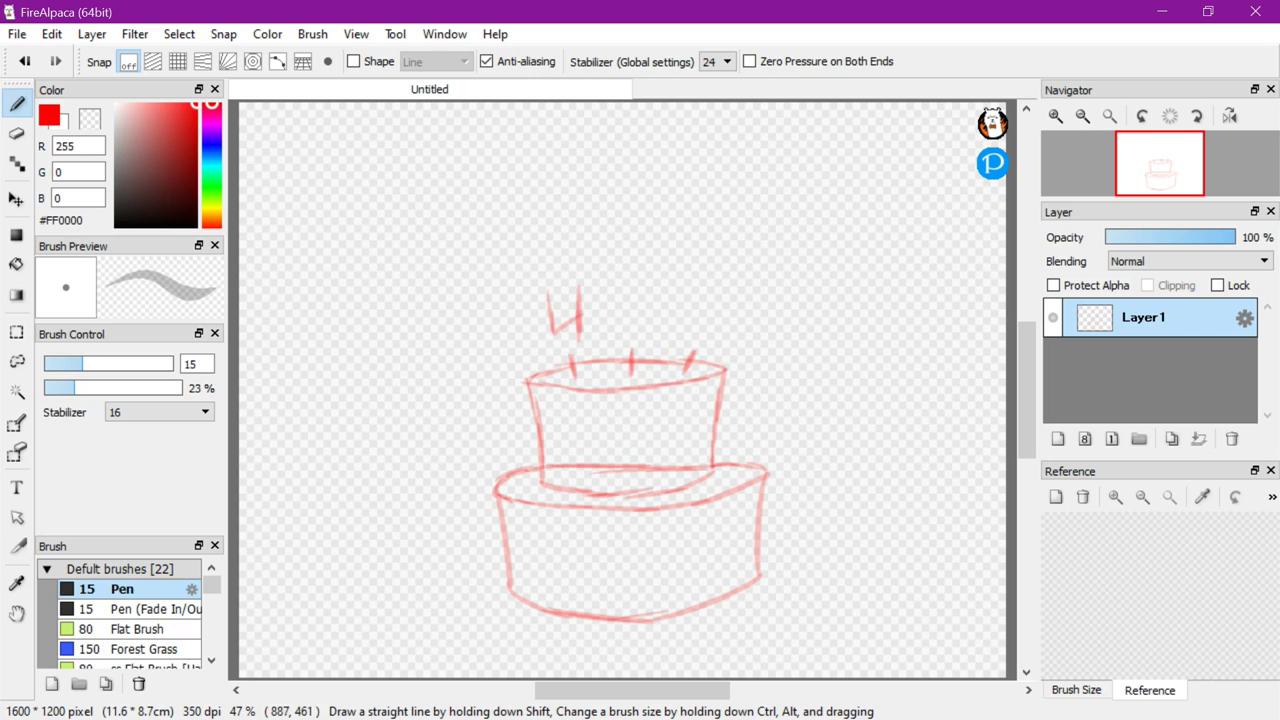
Sketch the number 400 in red above the cake as candles on three short sticks
left_click_drag(640, 293, 708, 302)
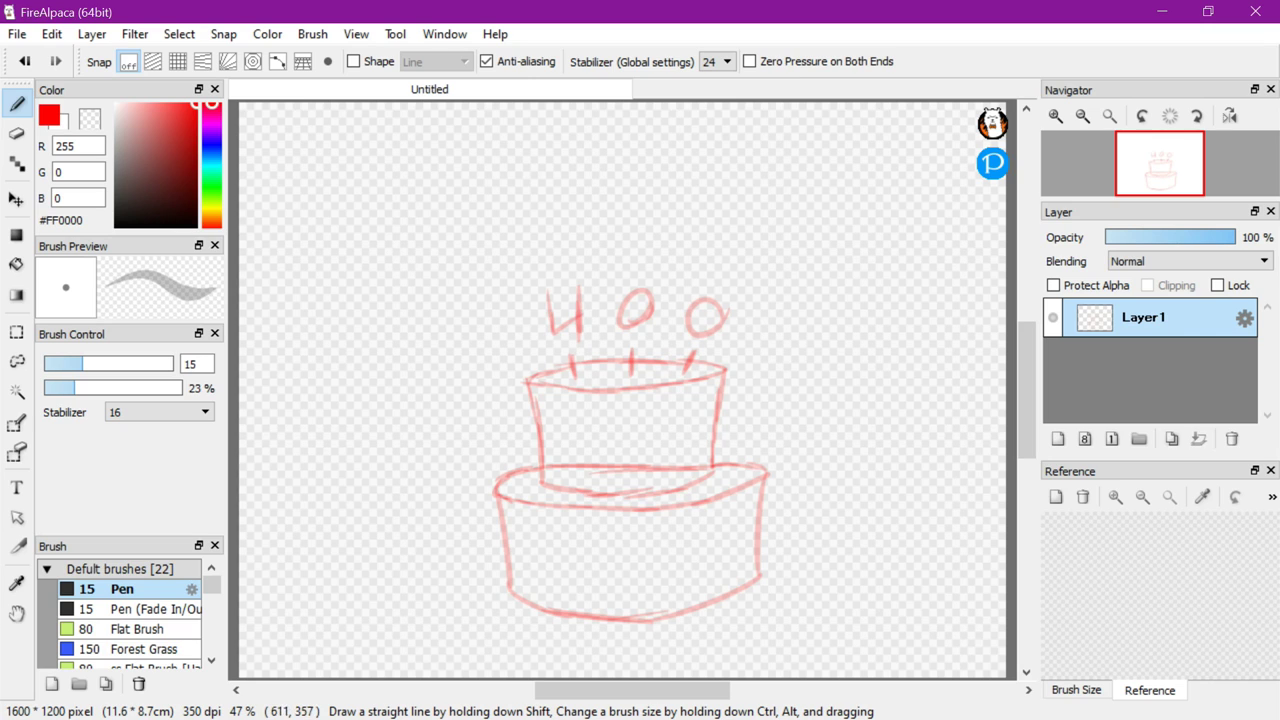
Add a new layer and retrace the lower cake tier in blue #1800FF
key("ctrl+shift+n")
left_click(211, 142)
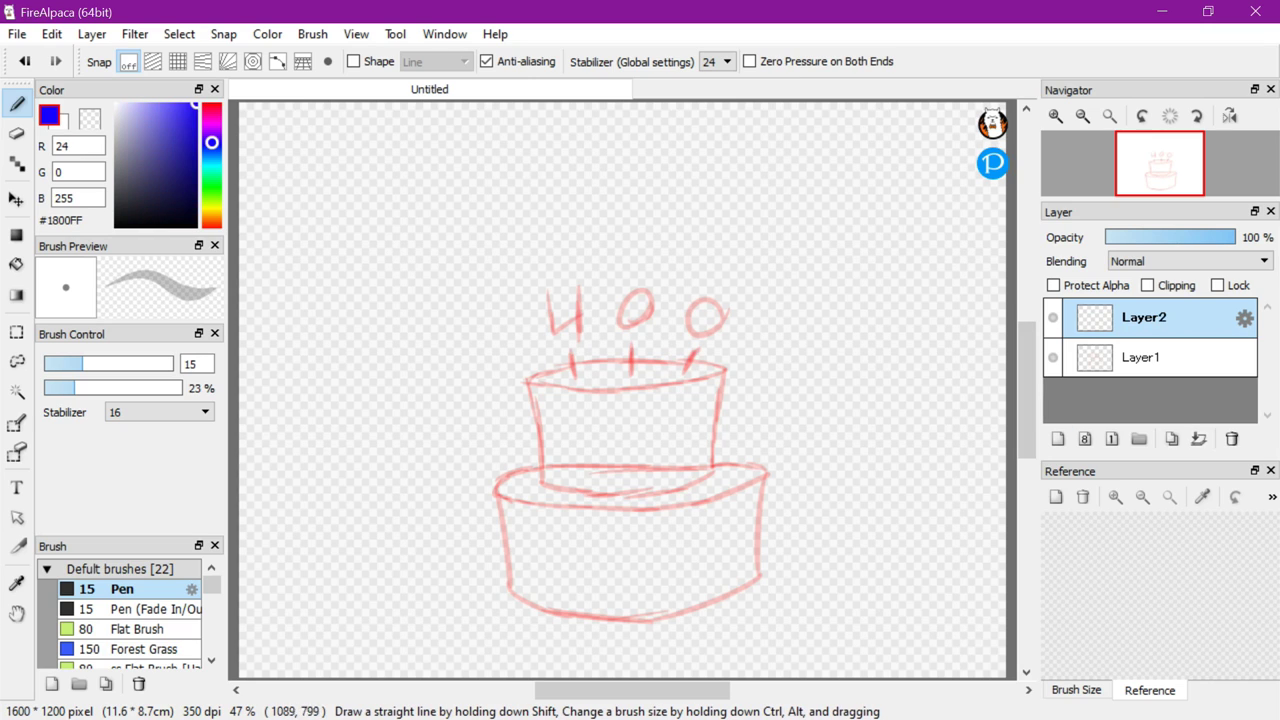
mouse_move(765, 476)
left_mouse_down()
mouse_move(720, 598)
mouse_move(510, 592)
mouse_move(496, 488)
mouse_move(676, 500)
mouse_move(496, 490)
left_mouse_up()
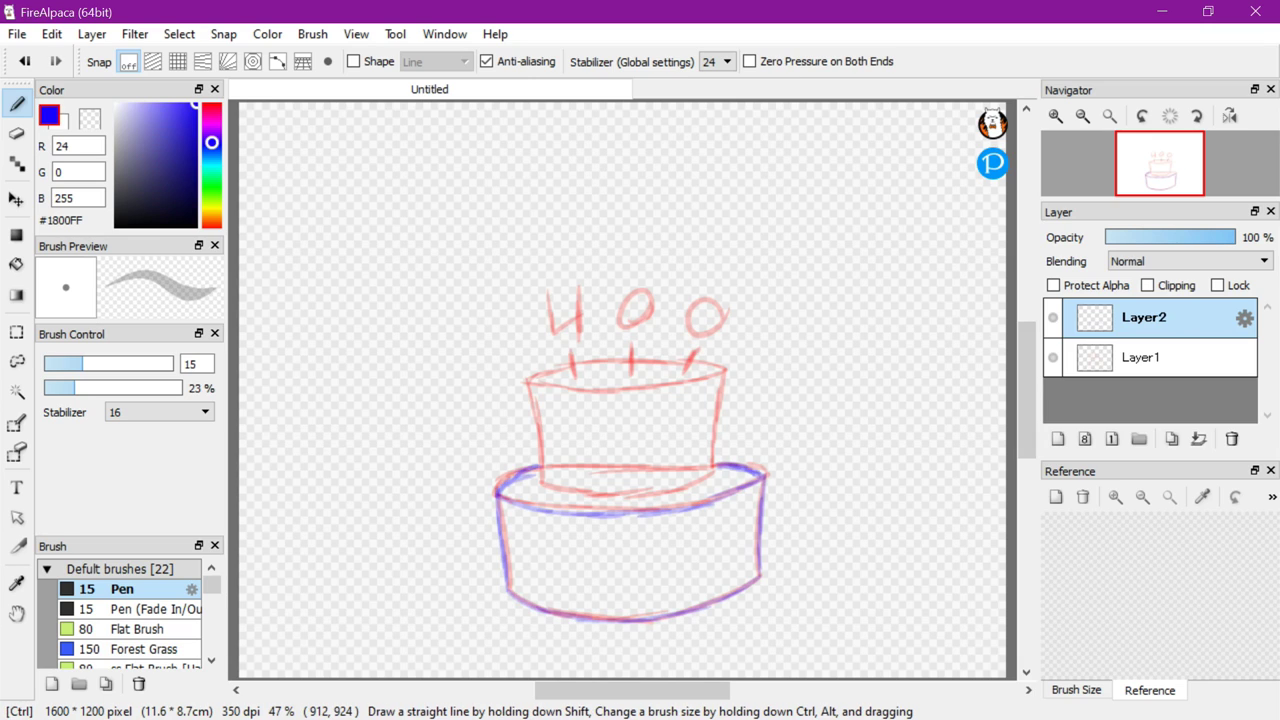
Retrace the upper tier's sides, base curve and front top edge in blue
left_click_drag(528, 380, 540, 462)
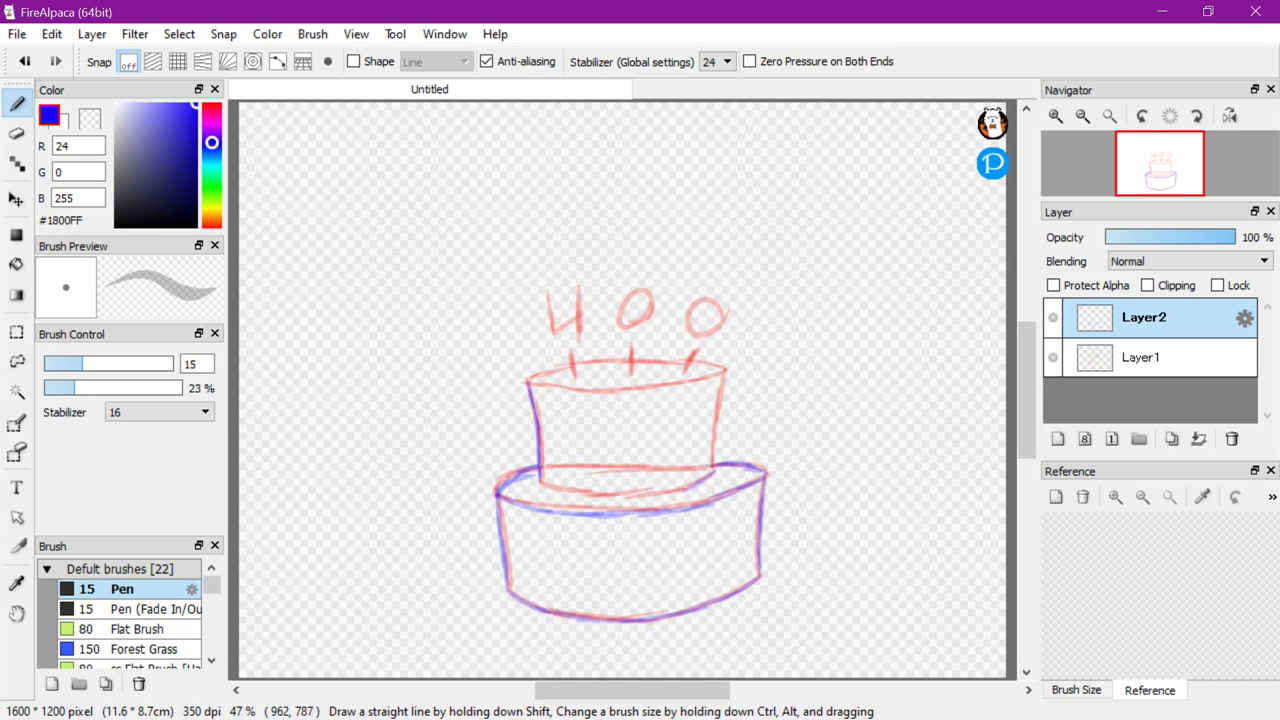
left_click_drag(698, 477, 540, 482)
left_click_drag(722, 368, 711, 438)
left_click_drag(695, 371, 528, 382)
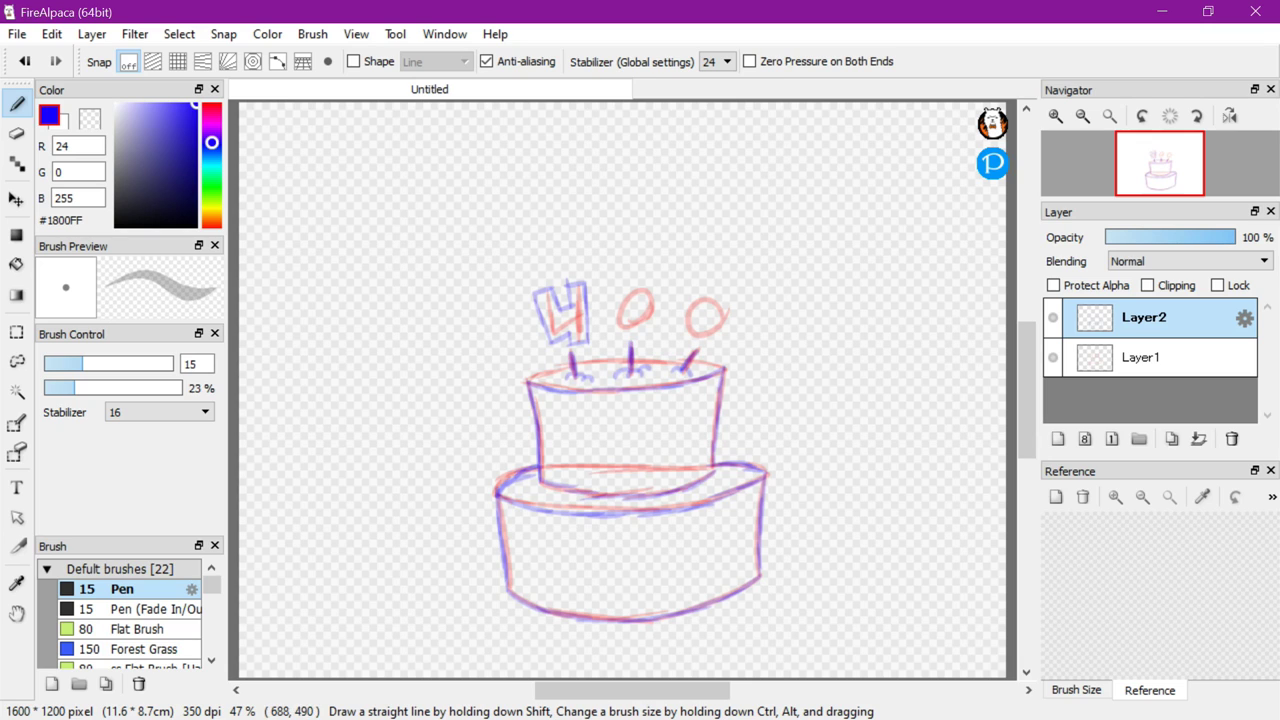
Outline the 4 and both 0 candles as thick blue numerals and connect them to their sticks
left_click_drag(570, 343, 574, 374)
left_click(1053, 357)
left_click(1053, 357)
left_click_drag(634, 283, 628, 327)
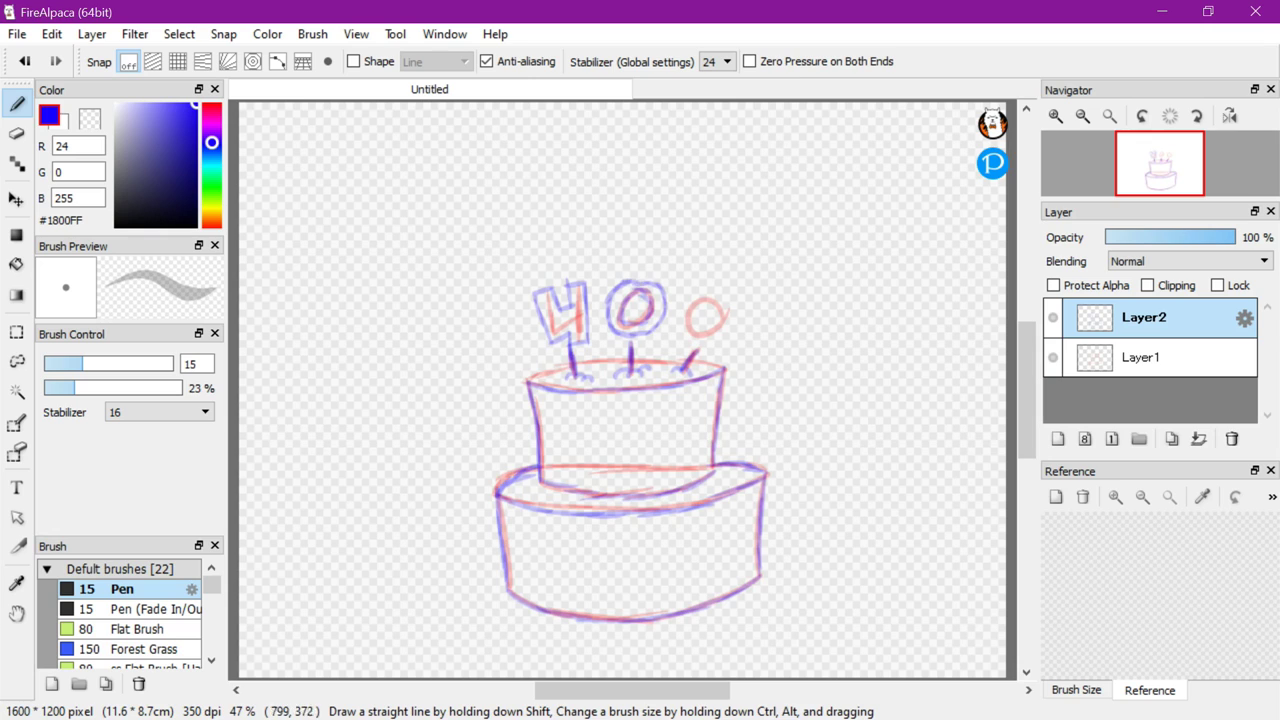
left_click_drag(622, 280, 650, 285)
left_click_drag(632, 336, 631, 348)
mouse_move(724, 314)
left_mouse_down()
mouse_move(720, 325)
mouse_move(726, 308)
left_mouse_up()
mouse_move(739, 309)
left_mouse_down()
mouse_move(676, 326)
mouse_move(692, 340)
mouse_move(740, 300)
left_mouse_up()
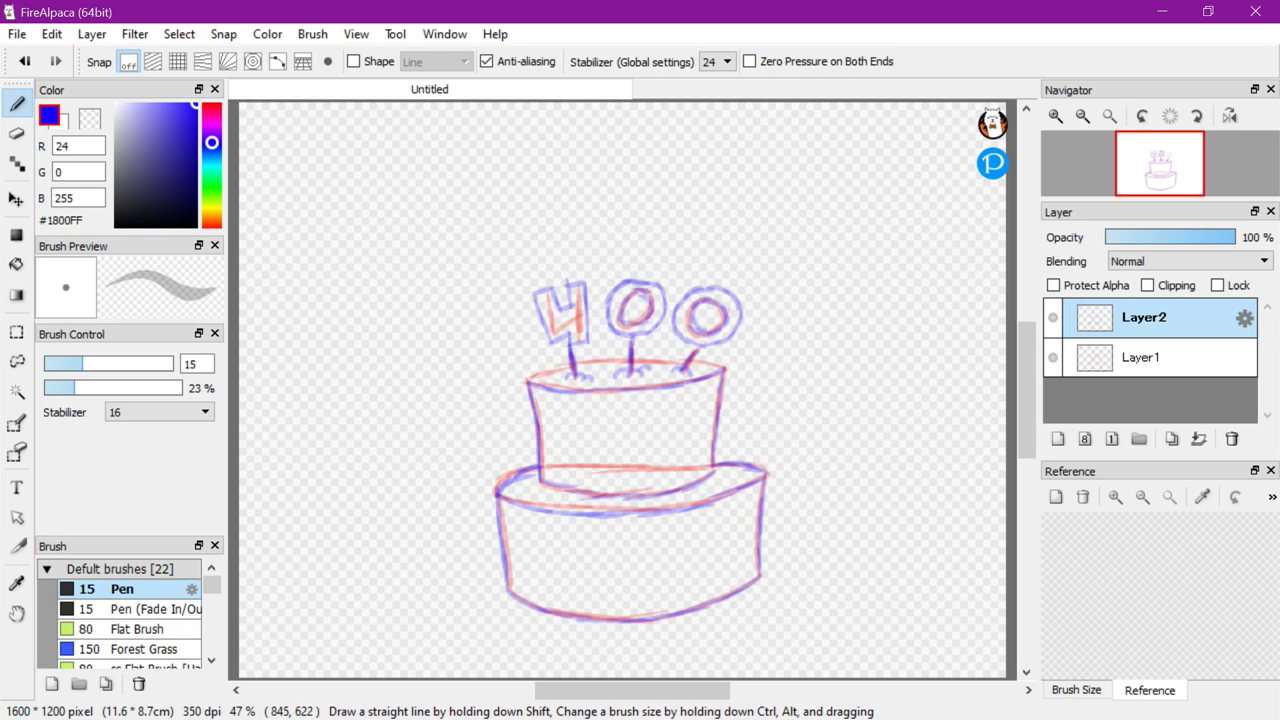
Rework the stick of the 4 candle and draw the upper tier's back rim in blue
key("ctrl+z")
left_click_drag(576, 346, 583, 378)
key("ctrl+z")
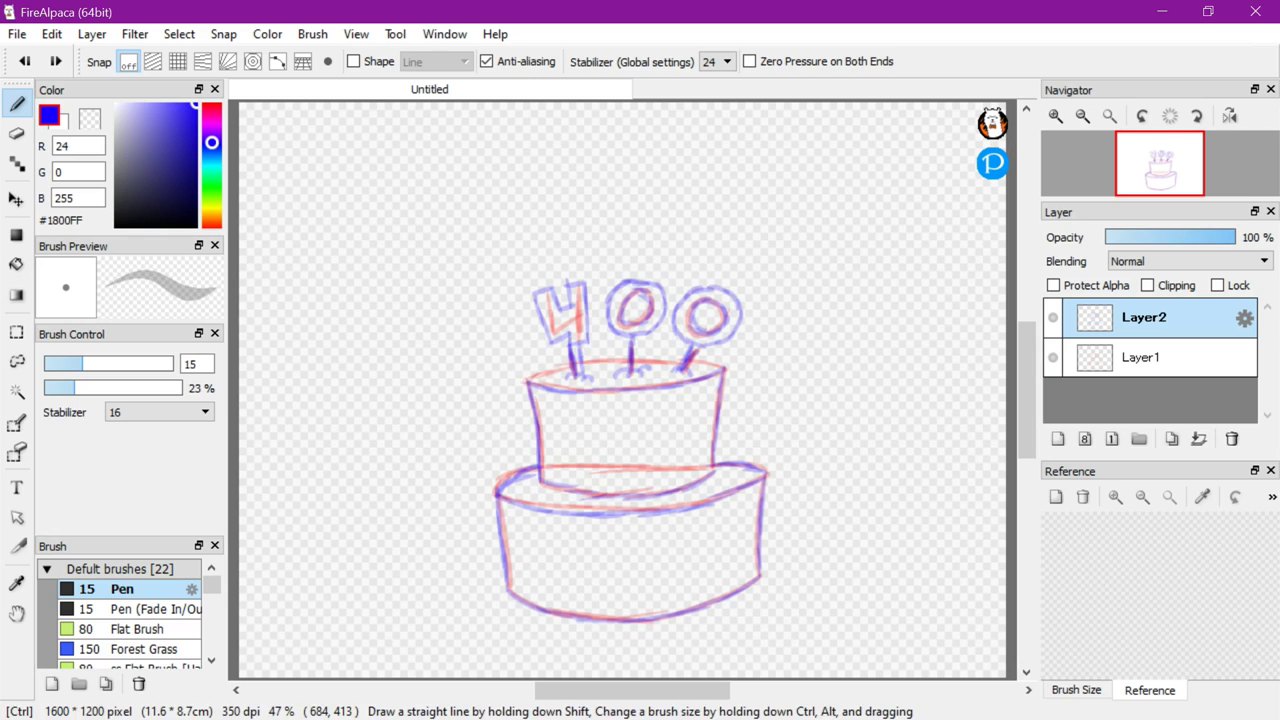
left_click(1053, 357)
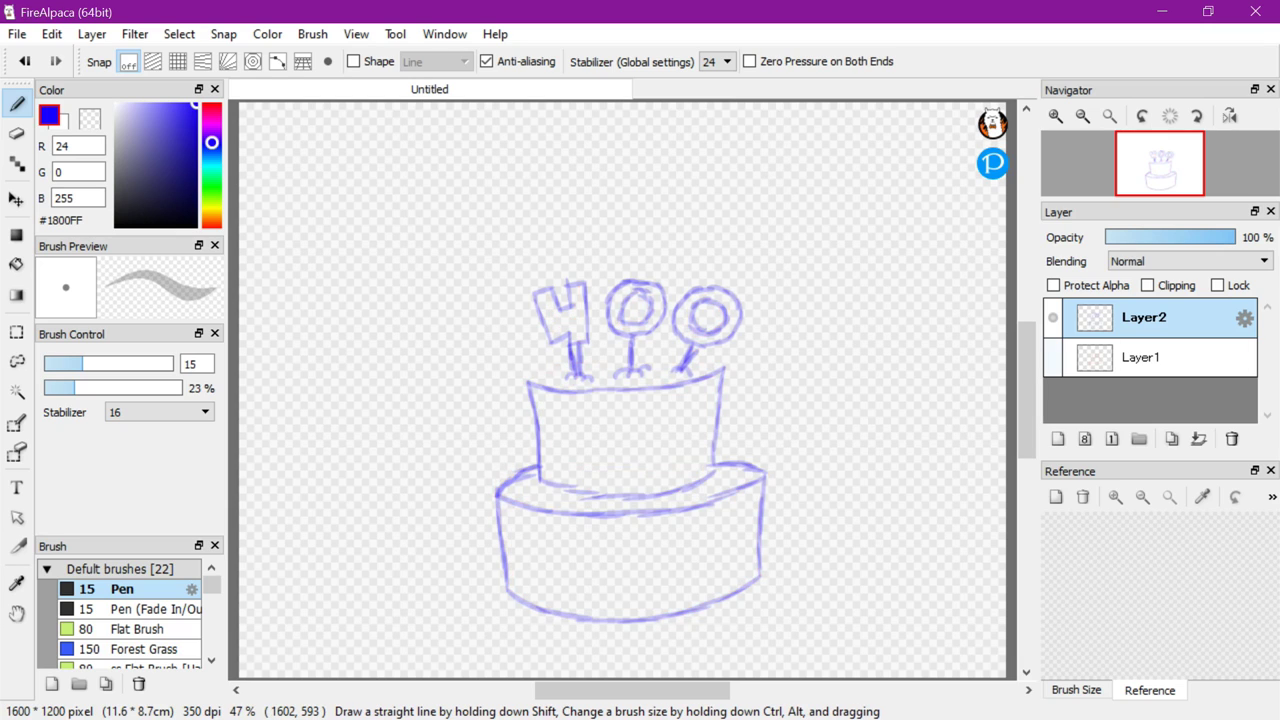
left_click(1053, 357)
mouse_move(530, 382)
left_mouse_down()
mouse_move(565, 366)
mouse_move(686, 360)
left_mouse_up()
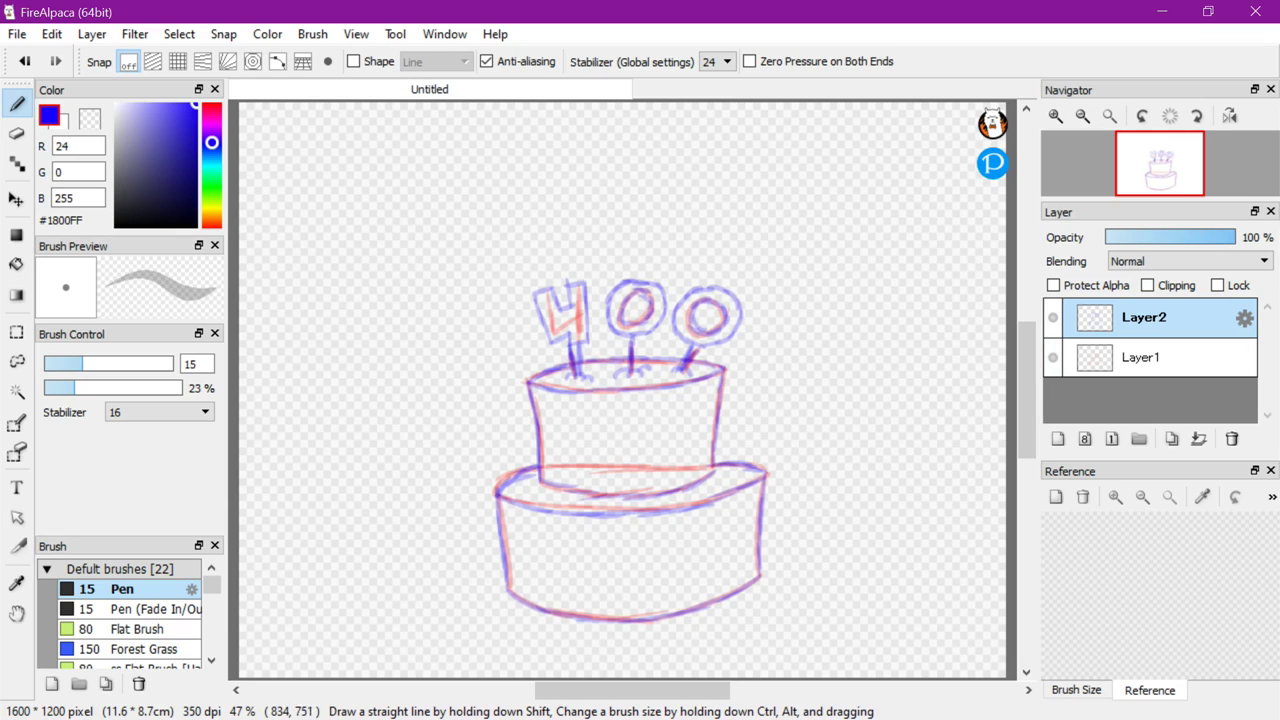
Add a new layer and draw scalloped icing edges across both tiers in green #00FF54
left_click(212, 180)
left_click(1057, 438)
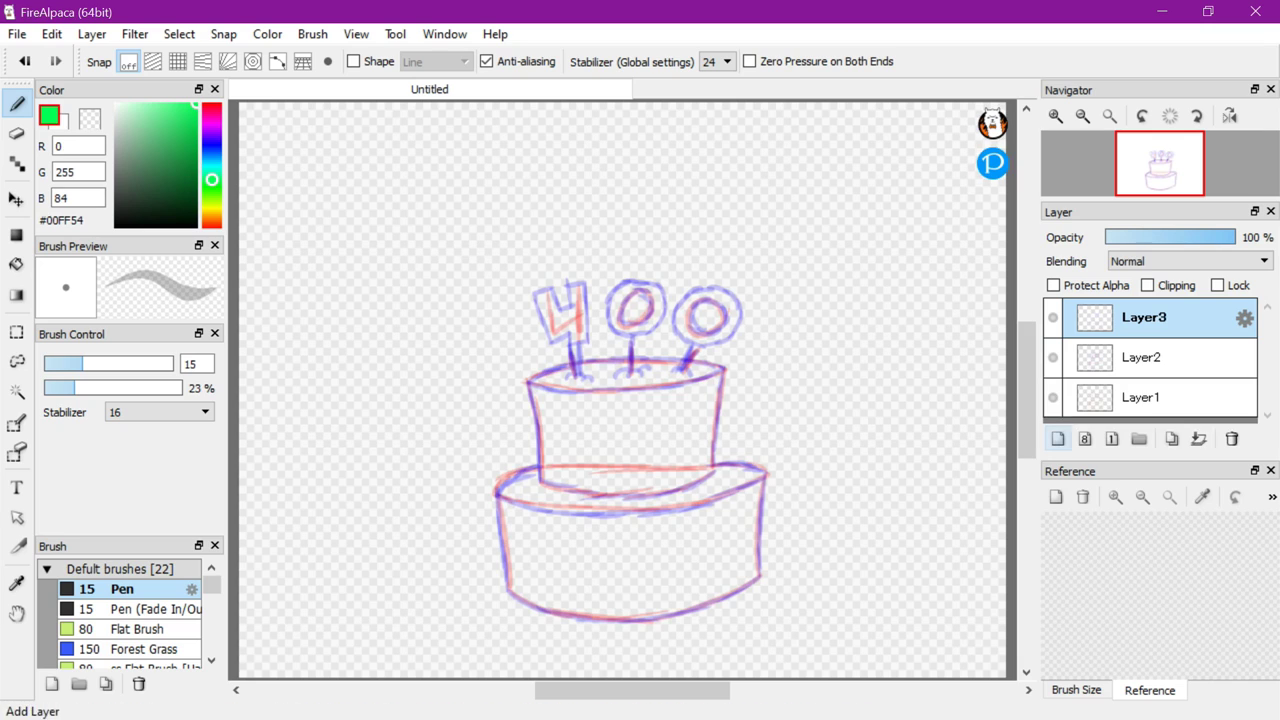
mouse_move(756, 520)
left_mouse_down()
mouse_move(690, 545)
mouse_move(508, 548)
left_mouse_up()
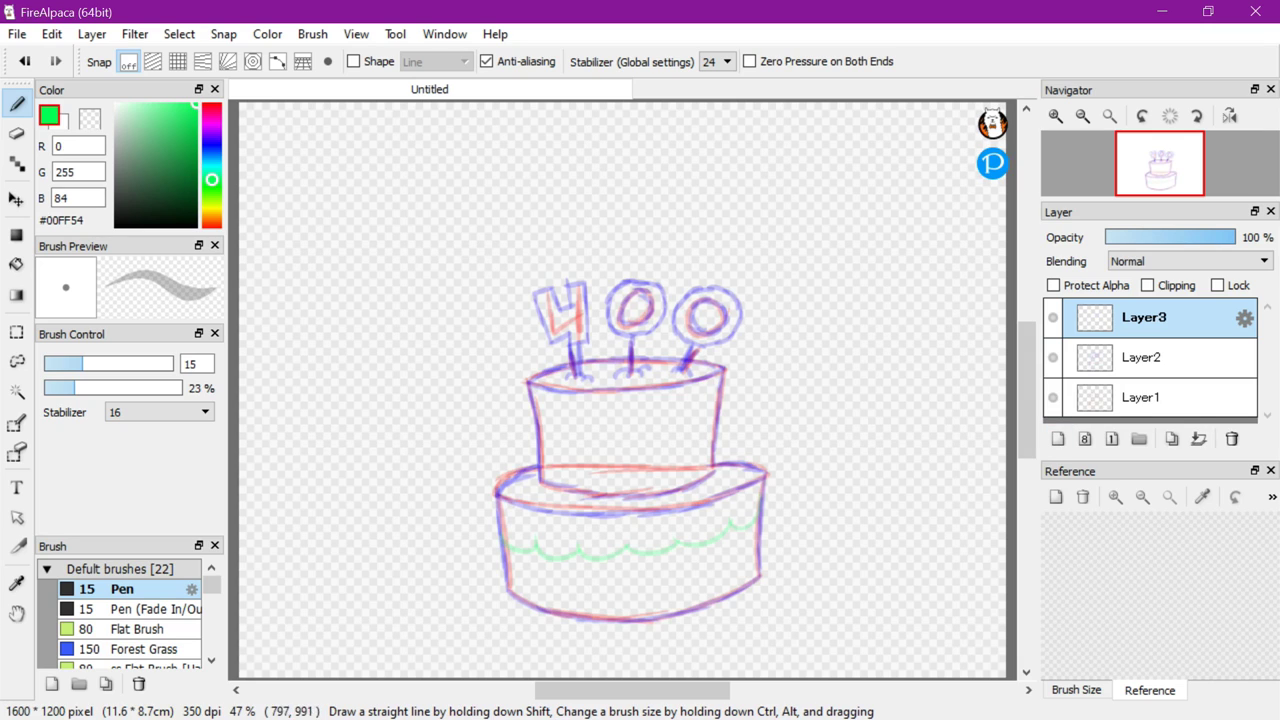
left_click_drag(718, 398, 609, 410)
left_click(1053, 397)
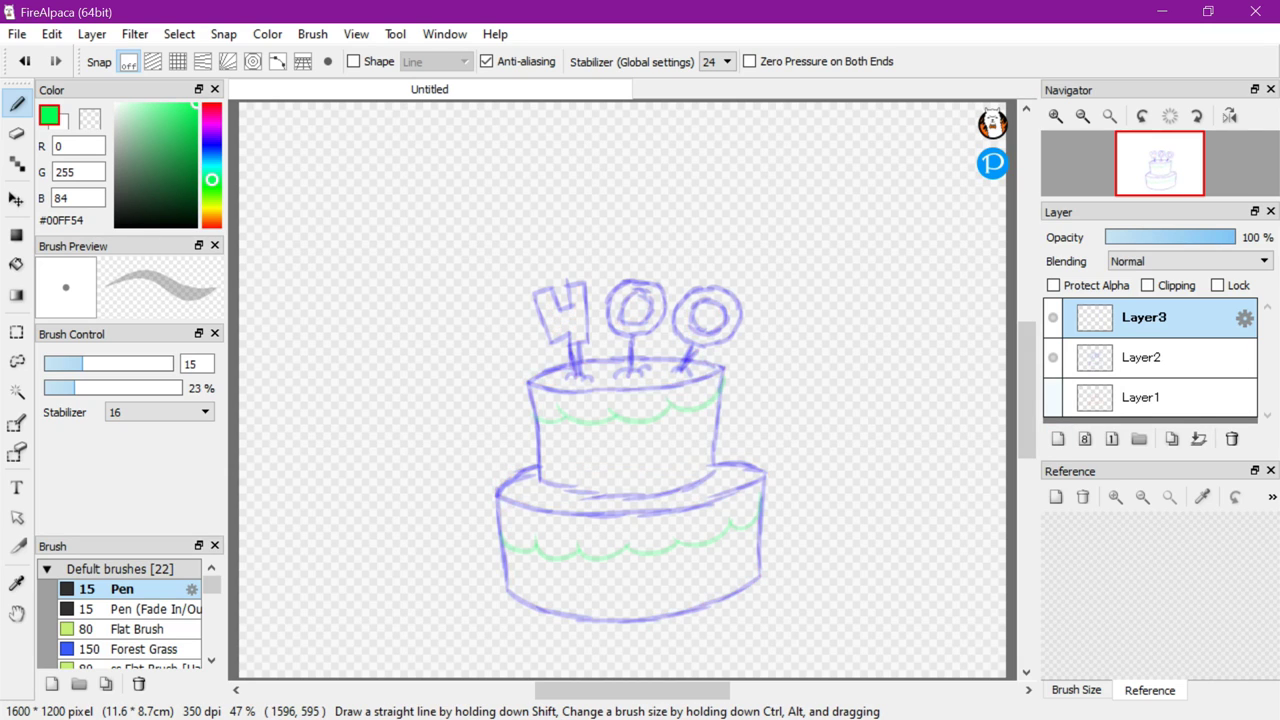
left_click(1053, 397)
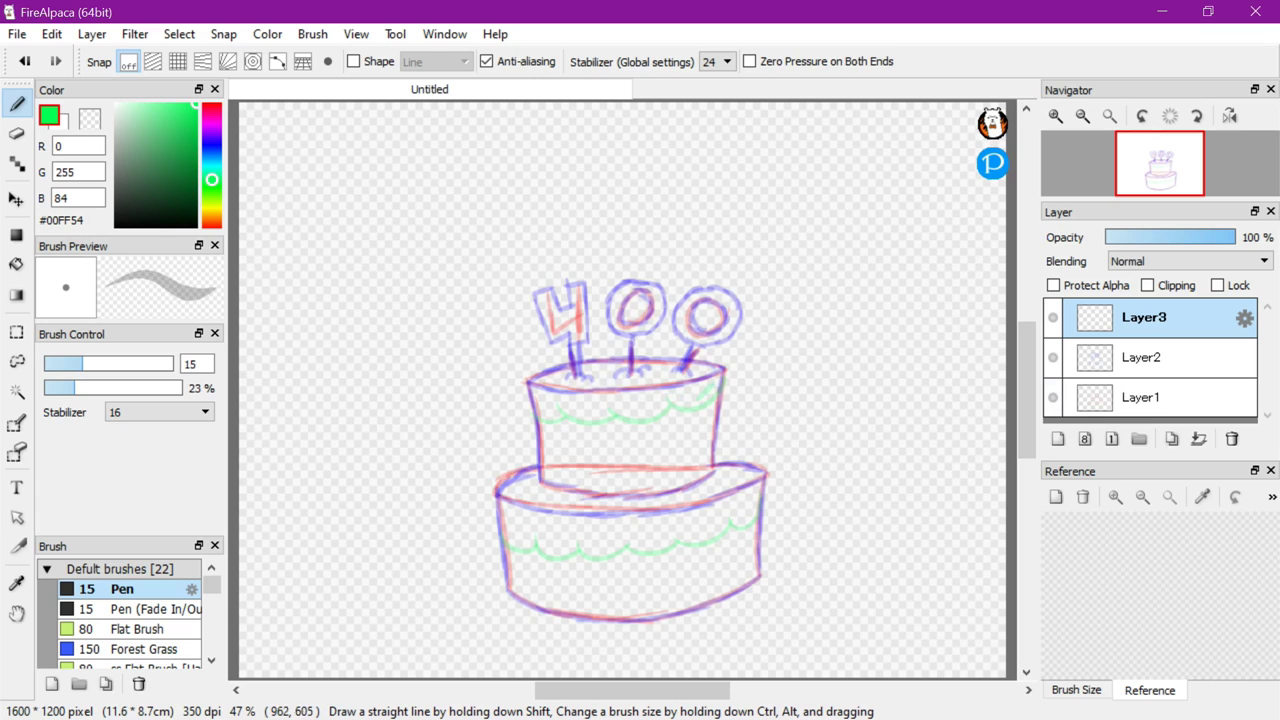
Fill the icing bands on both tiers with diagonal green hatching
left_click_drag(710, 532, 757, 495)
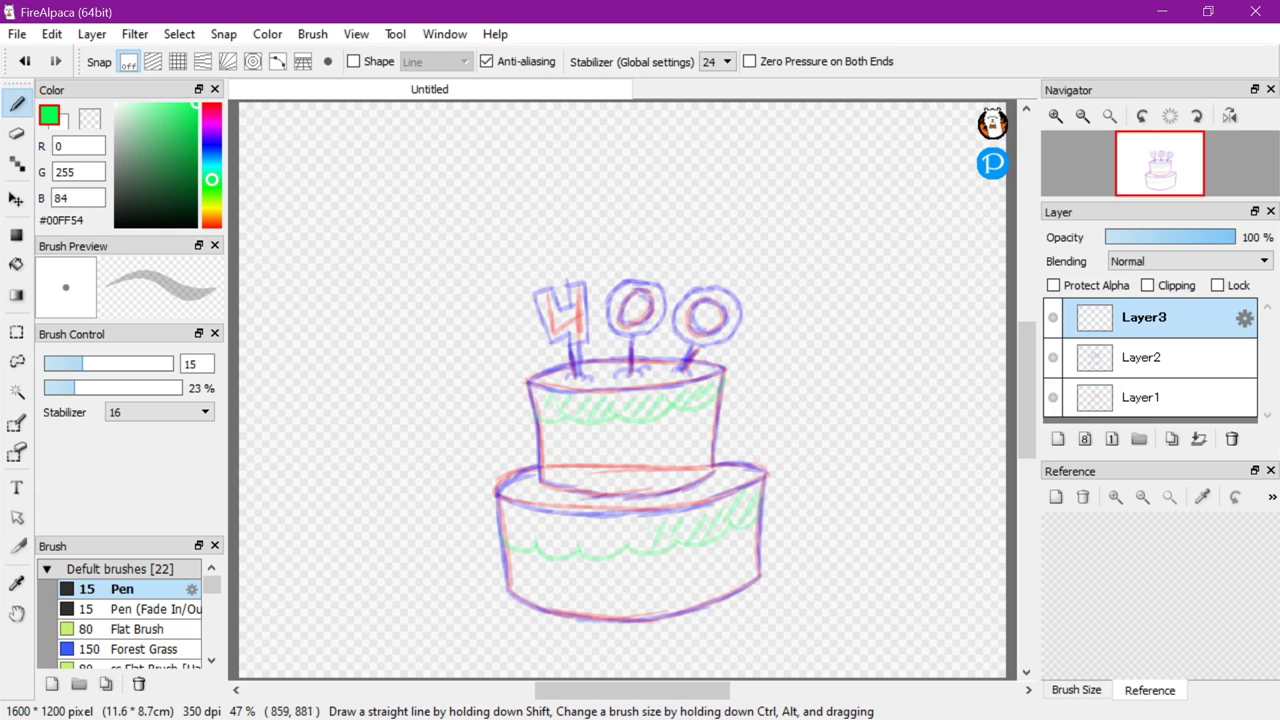
left_click_drag(636, 530, 516, 540)
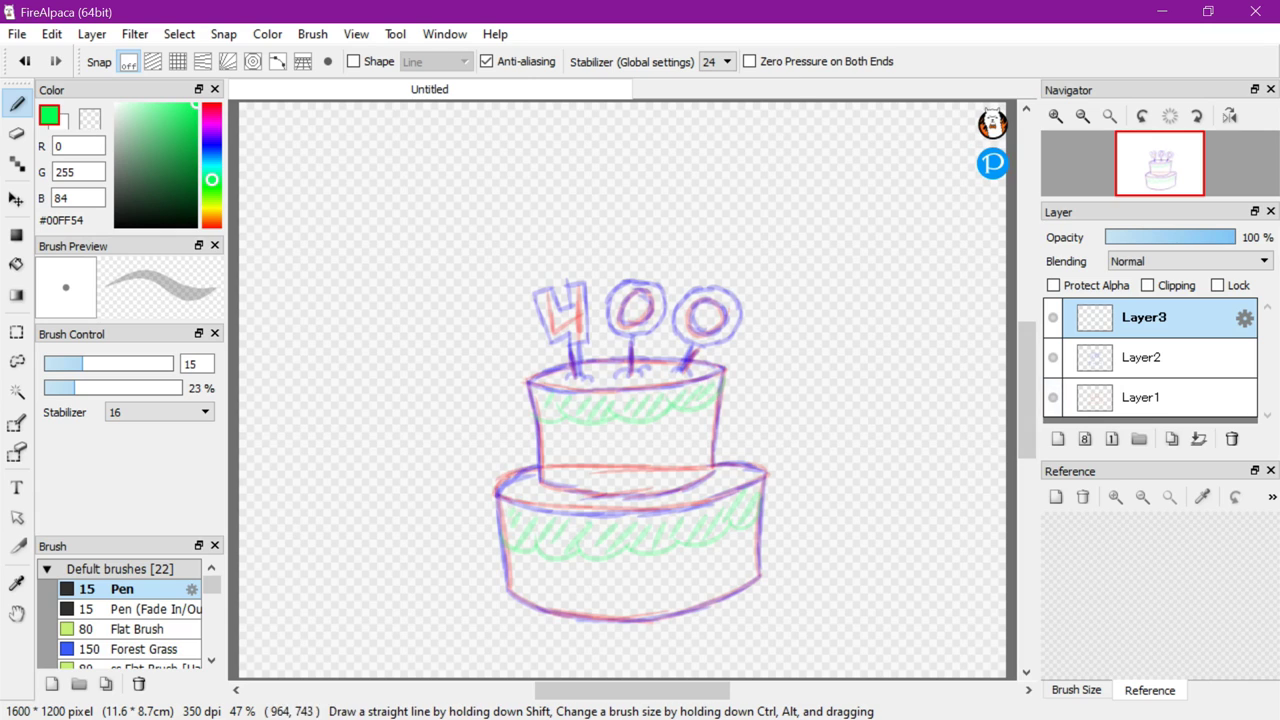
mouse_move(759, 473)
left_mouse_down()
mouse_move(685, 480)
mouse_move(505, 487)
left_mouse_up()
key("ctrl+z")
Add a new layer and ink the 400 candles and their sticks in black at 100% opacity
left_click(1057, 438)
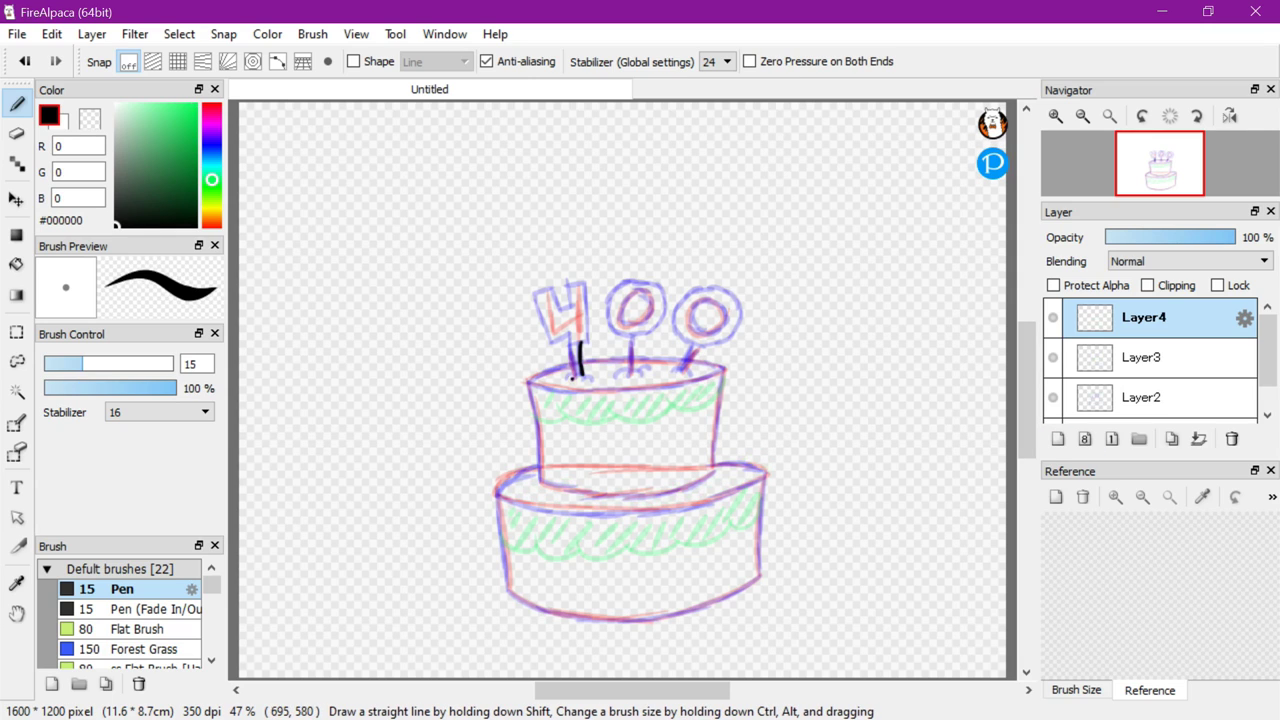
key("ctrl+z")
mouse_move(590, 284)
left_mouse_down()
mouse_move(566, 342)
mouse_move(540, 287)
left_mouse_up()
key("ctrl+z")
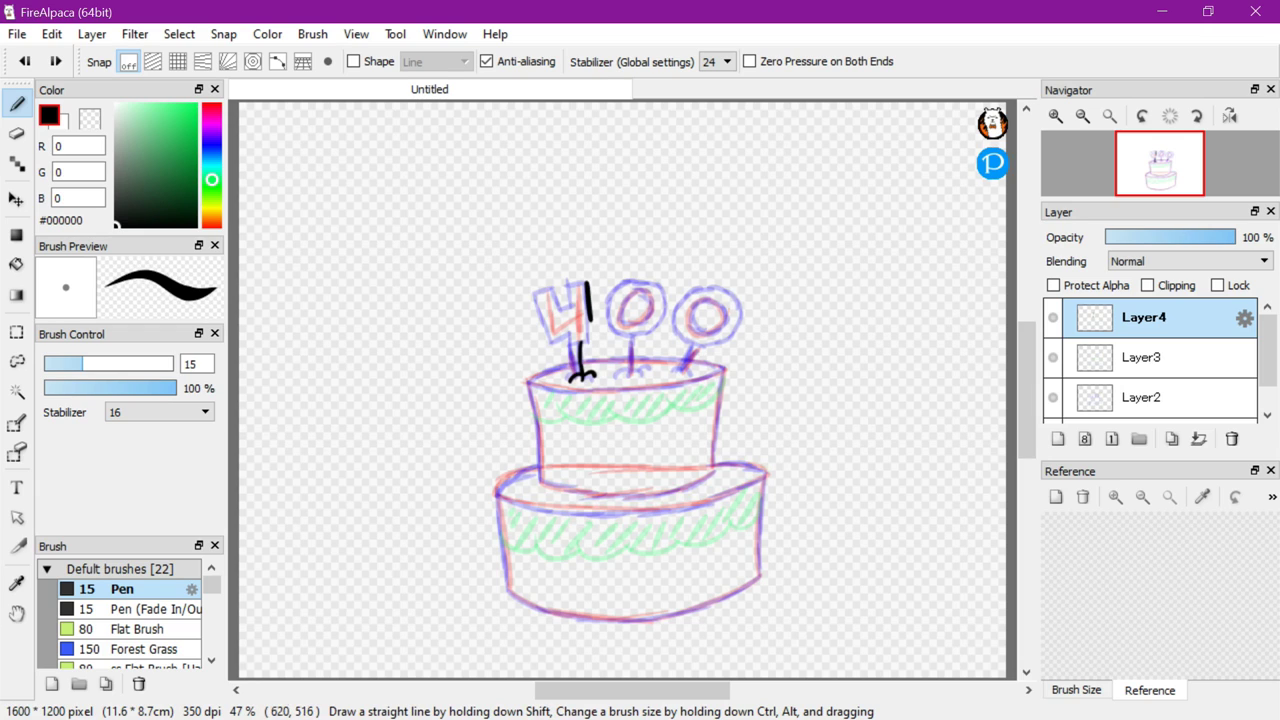
mouse_move(576, 345)
left_mouse_down()
mouse_move(536, 289)
mouse_move(569, 305)
mouse_move(637, 291)
mouse_move(647, 320)
mouse_move(624, 275)
mouse_move(652, 322)
mouse_move(664, 300)
mouse_move(631, 283)
mouse_move(629, 332)
mouse_move(652, 279)
left_mouse_up()
key("ctrl+z")
left_click_drag(640, 295, 624, 322)
mouse_move(692, 291)
left_mouse_down()
mouse_move(690, 337)
mouse_move(740, 306)
mouse_move(706, 300)
left_mouse_up()
left_click_drag(632, 372, 610, 373)
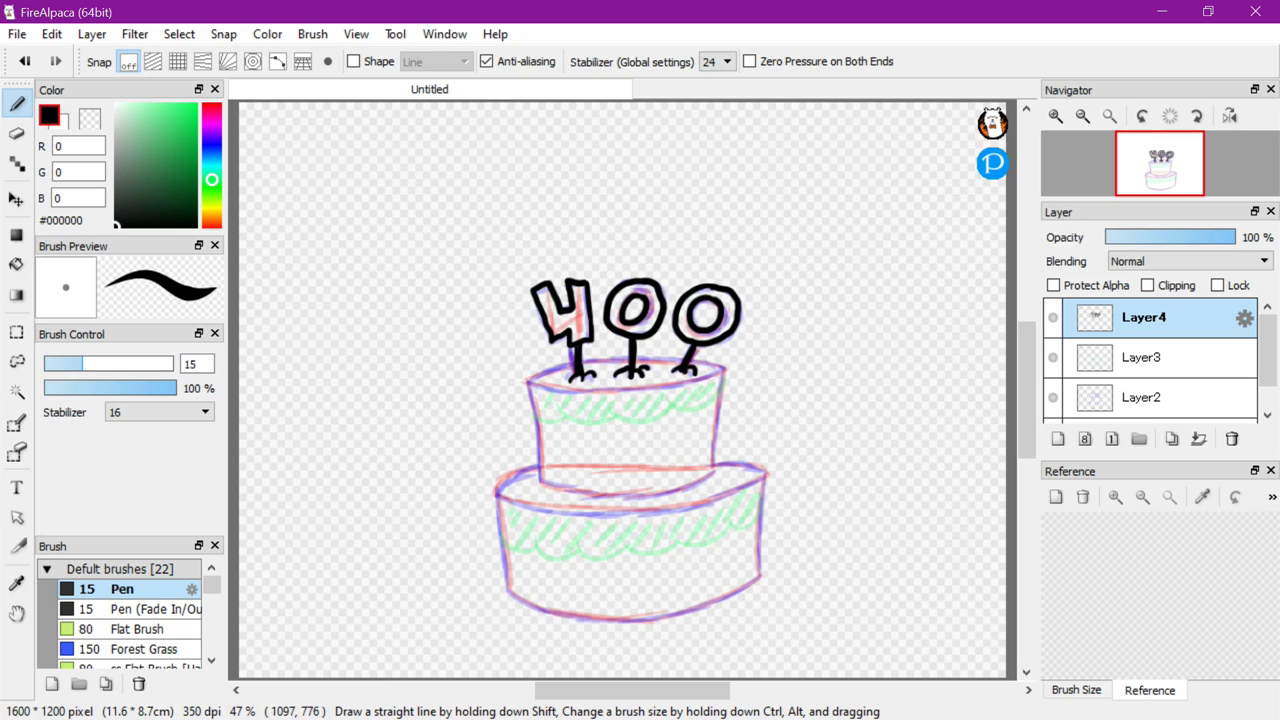
Ink the lower tier's two sides and its curved bottom edge in black
left_click_drag(765, 474, 761, 577)
left_click_drag(496, 494, 507, 597)
left_click_drag(760, 578, 578, 617)
key("ctrl+z")
scroll(655, 587, "up", 2)
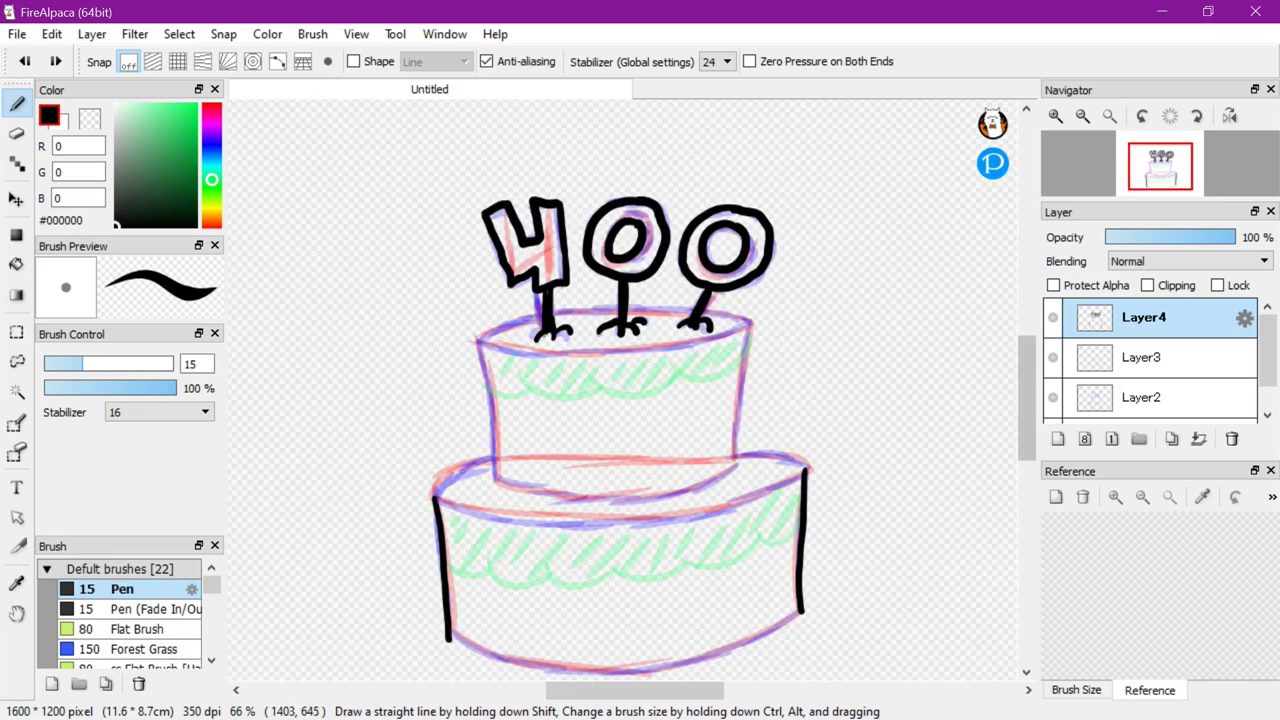
left_click_drag(1026, 375, 1026, 422)
left_click_drag(802, 366, 612, 431)
left_click_drag(448, 393, 608, 430)
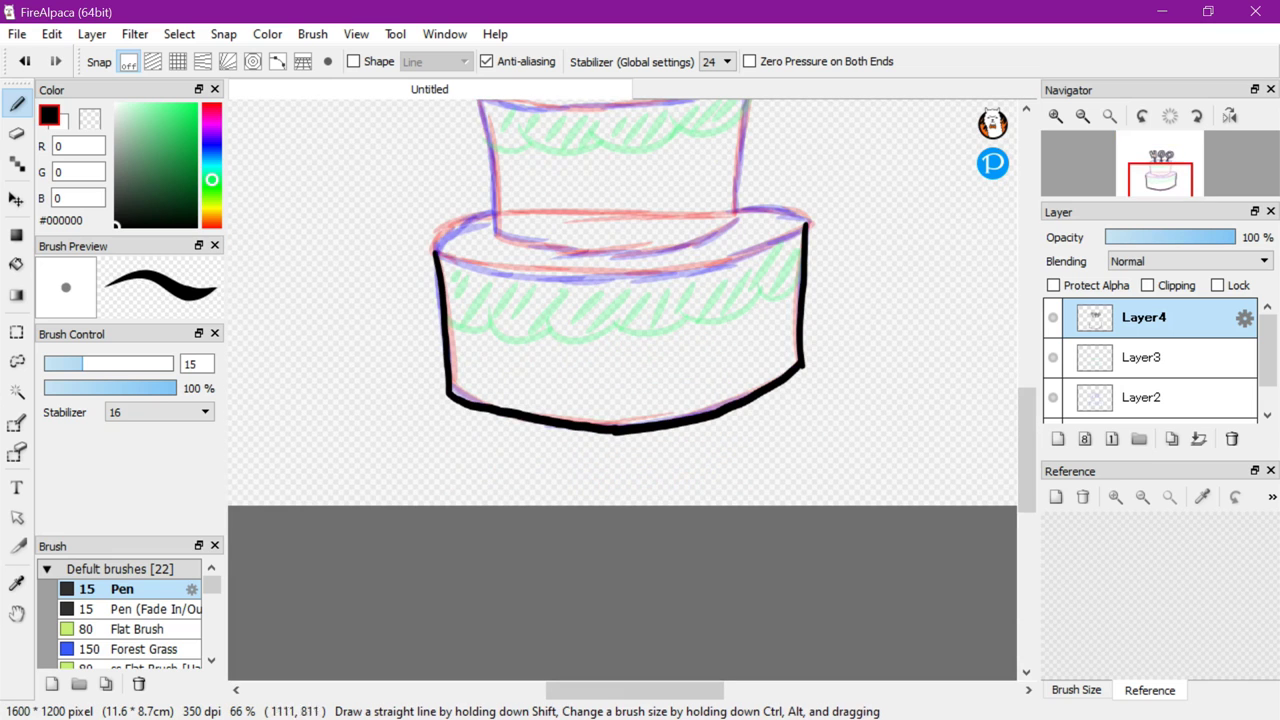
Ink the lower tier's front top edge and the back corners of its rim in black
mouse_move(806, 224)
left_mouse_down()
mouse_move(690, 268)
mouse_move(436, 252)
left_mouse_up()
key("ctrl+z")
mouse_move(806, 224)
left_mouse_down()
mouse_move(685, 272)
mouse_move(606, 281)
mouse_move(436, 252)
left_mouse_up()
key("ctrl+z")
mouse_move(606, 281)
left_mouse_down()
mouse_move(544, 282)
mouse_move(436, 252)
left_mouse_up()
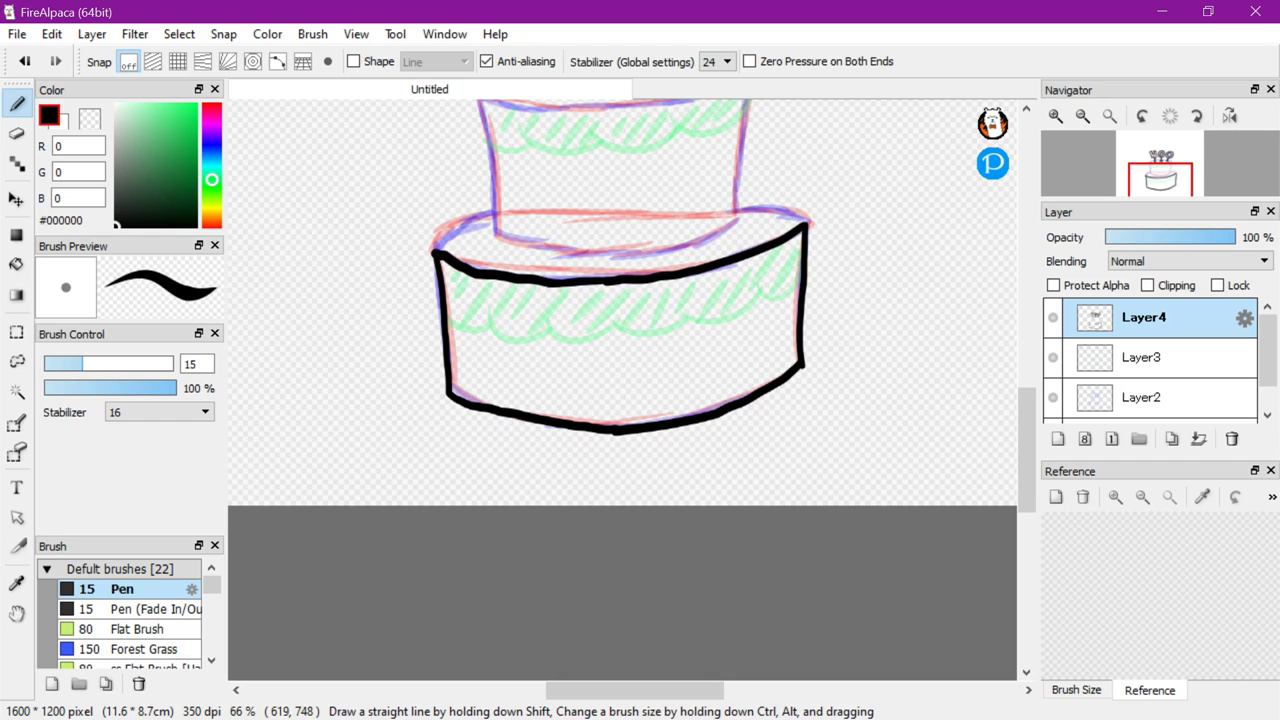
key("ctrl+z")
left_click_drag(493, 214, 438, 250)
mouse_move(738, 207)
left_mouse_down()
mouse_move(804, 226)
mouse_move(738, 217)
left_mouse_up()
key("ctrl+z")
Ink the upper tier's two sides and the curve where its base meets the lower tier
left_click_drag(1027, 465, 1027, 422)
left_click_drag(480, 303, 497, 442)
key("ctrl+z")
mouse_move(751, 287)
left_mouse_down()
mouse_move(738, 422)
mouse_move(590, 464)
left_mouse_up()
key("ctrl+z")
mouse_move(496, 441)
left_mouse_down()
mouse_move(706, 447)
mouse_move(666, 465)
left_mouse_up()
key("ctrl+z")
key("ctrl+z")
mouse_move(738, 425)
left_mouse_down()
mouse_move(707, 449)
mouse_move(596, 463)
left_mouse_up()
left_click_drag(494, 440, 600, 463)
Ink the front and back edges of the upper tier's elliptical top in black
key("x")
key("x")
left_click_drag(750, 290, 482, 302)
mouse_move(752, 284)
left_mouse_down()
mouse_move(528, 277)
mouse_move(482, 304)
left_mouse_up()
key("ctrl+z")
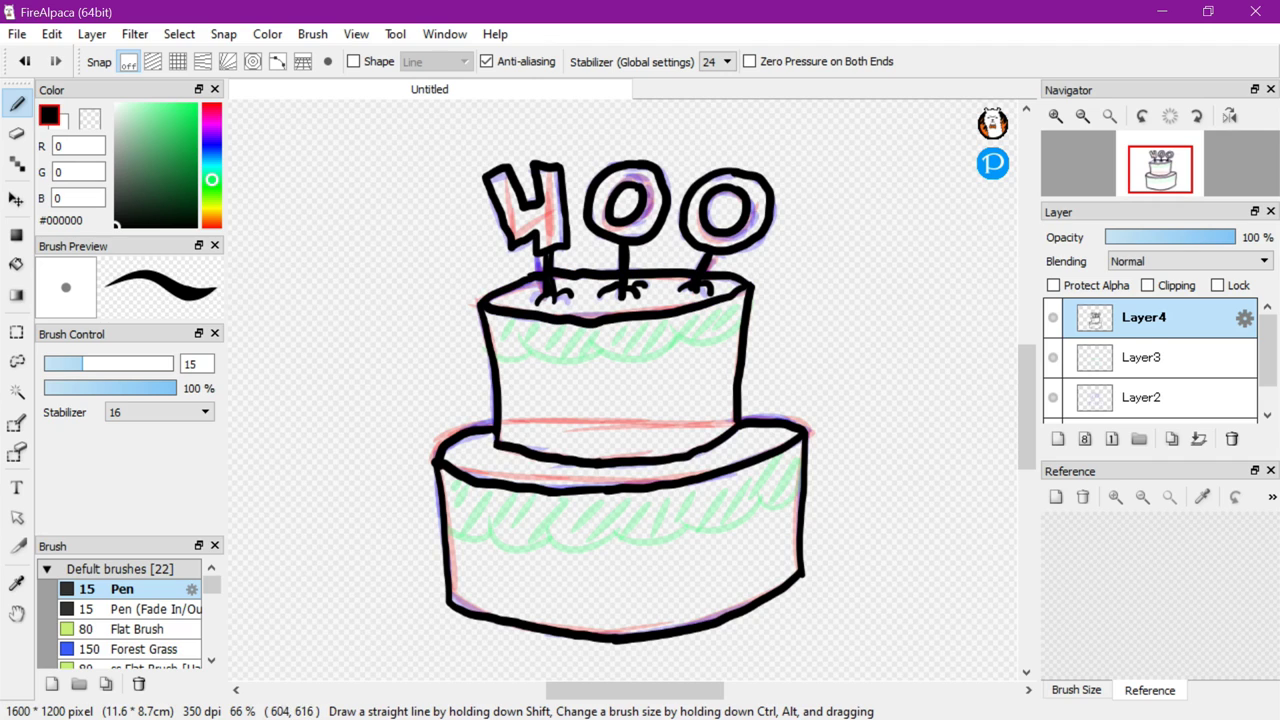
Clear the green icing sketch from Layer3 and set the pen to green #00FF54 at 23% opacity
left_click(1142, 358)
key("Delete")
left_click(197, 104)
left_click_drag(97, 388, 77, 388)
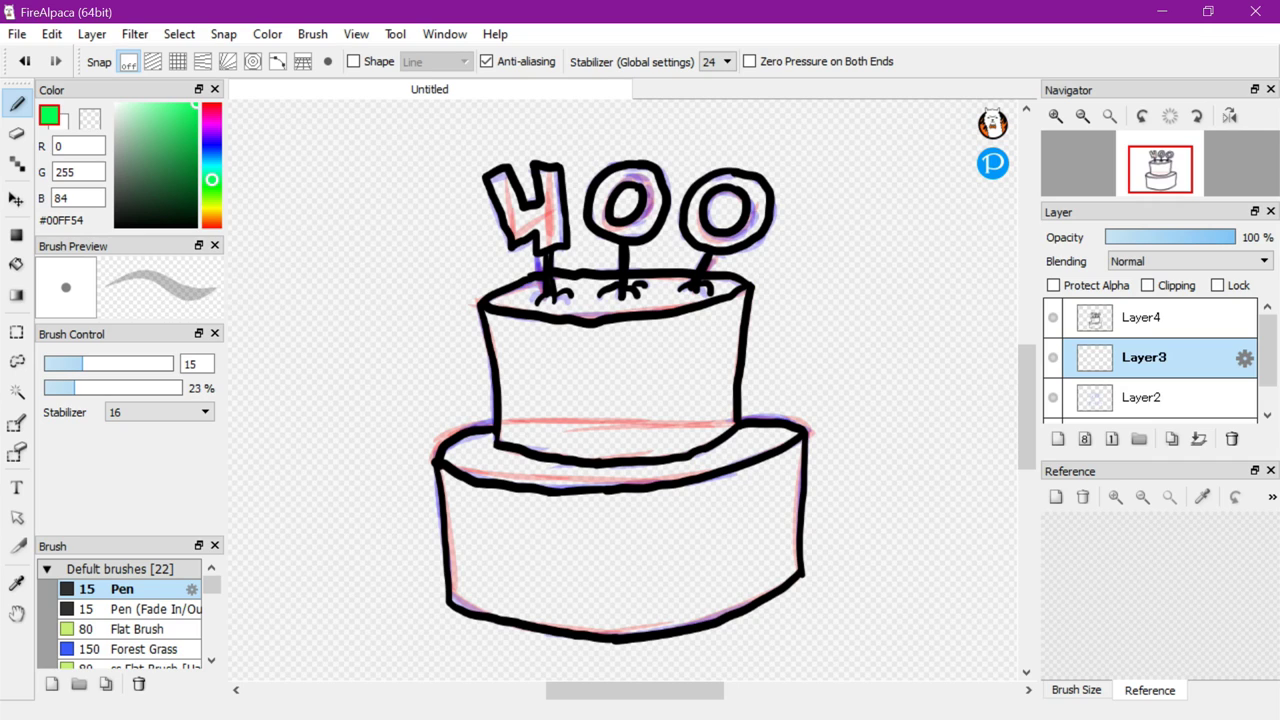
mouse_move(735, 328)
left_mouse_down()
mouse_move(648, 445)
mouse_move(603, 348)
left_mouse_up()
key("ctrl+z")
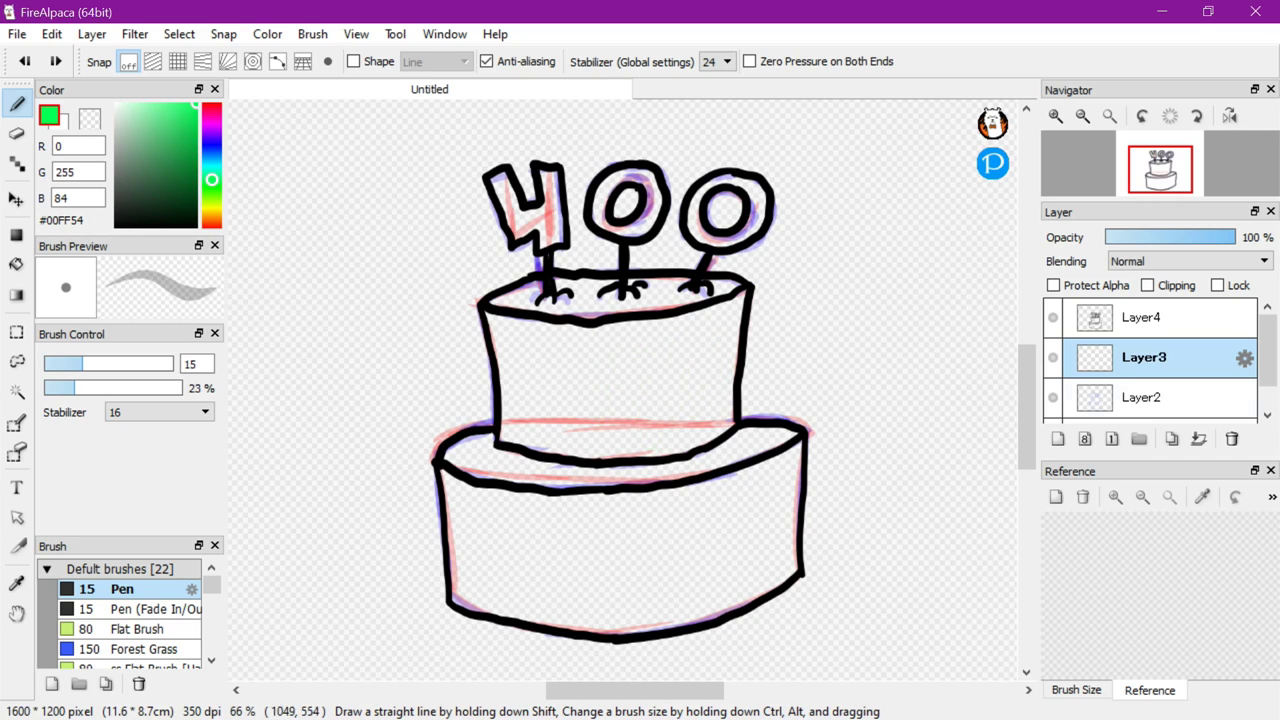
mouse_move(491, 319)
left_mouse_down()
mouse_move(522, 394)
mouse_move(551, 352)
left_mouse_up()
mouse_move(554, 364)
left_mouse_down()
mouse_move(583, 348)
mouse_move(692, 434)
mouse_move(722, 321)
mouse_move(572, 340)
mouse_move(498, 330)
left_mouse_up()
key("ctrl+z")
key("Delete")
key("Delete")
mouse_move(716, 356)
left_mouse_down()
mouse_move(727, 392)
mouse_move(650, 348)
left_mouse_up()
key("ctrl+z")
Sketch a wavy dripping icing line across the upper tier in green on Layer3
mouse_move(490, 321)
left_mouse_down()
mouse_move(527, 364)
mouse_move(582, 342)
mouse_move(722, 340)
mouse_move(730, 374)
left_mouse_up()
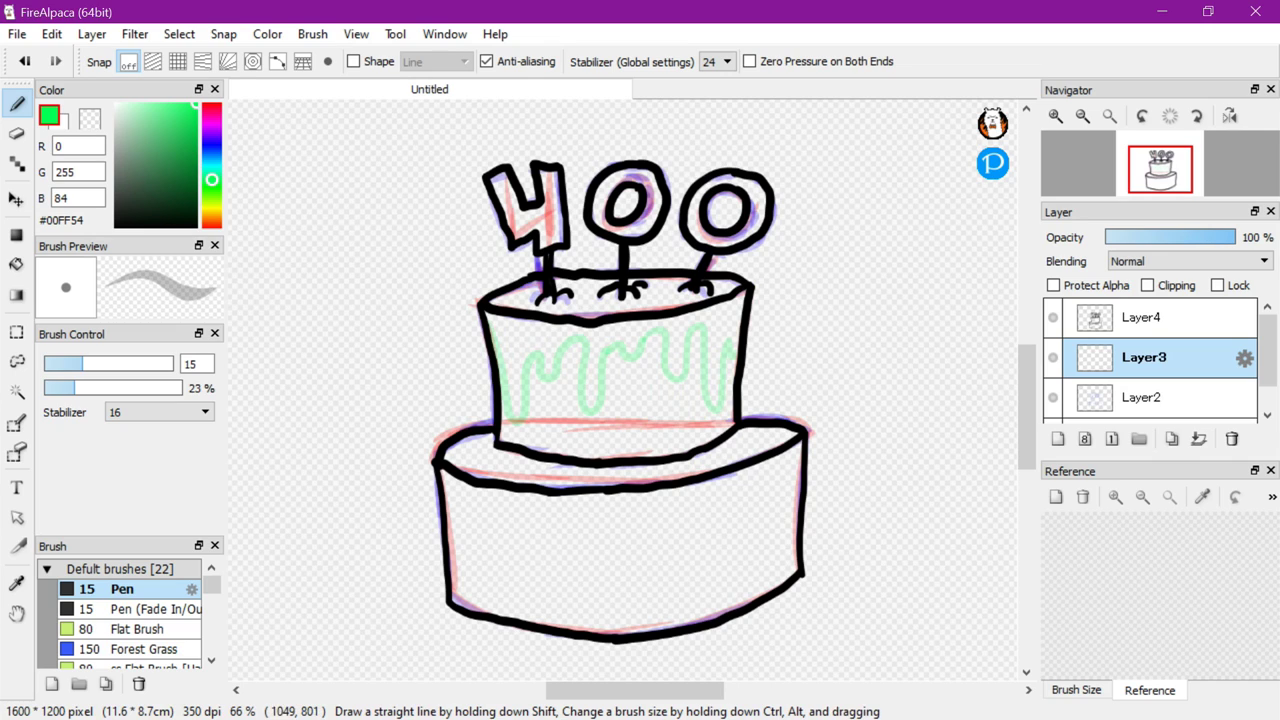
Select Layer4 and set the pen to black #000000 at 100% opacity
left_click(1142, 318)
left_click(116, 226)
left_click(179, 388)
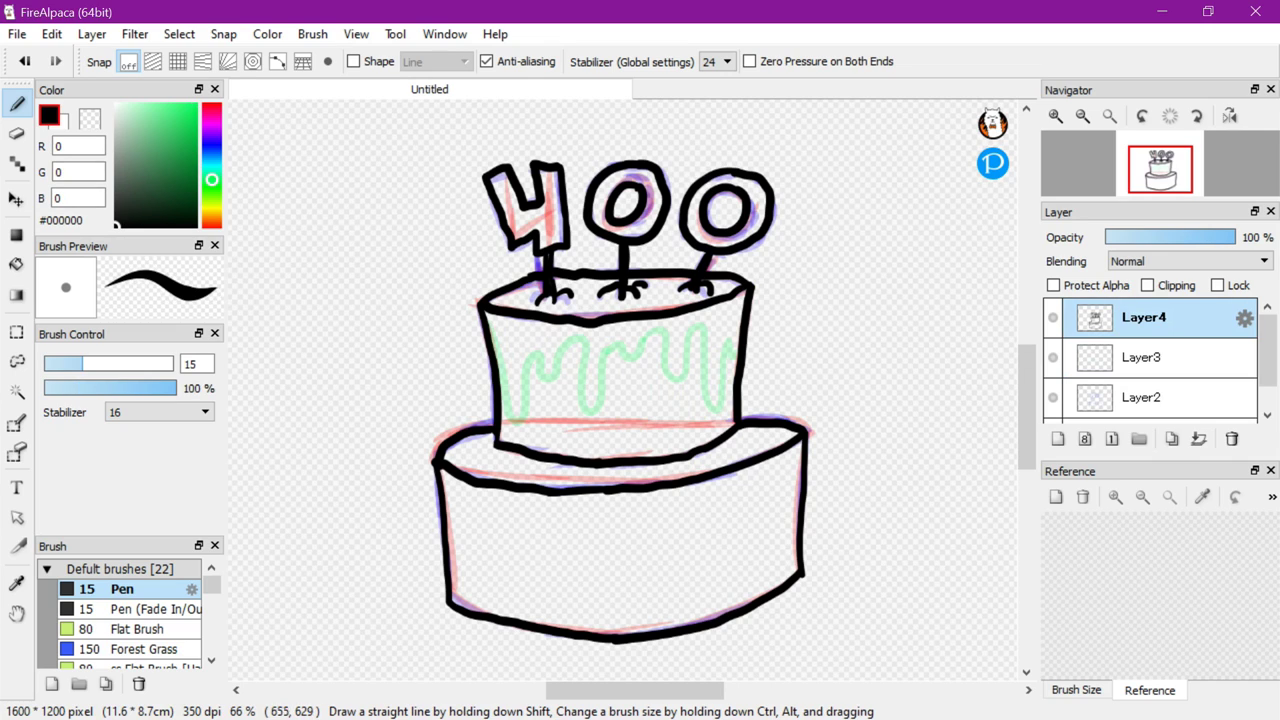
mouse_move(490, 323)
left_mouse_down()
mouse_move(549, 379)
mouse_move(645, 352)
mouse_move(720, 410)
left_mouse_up()
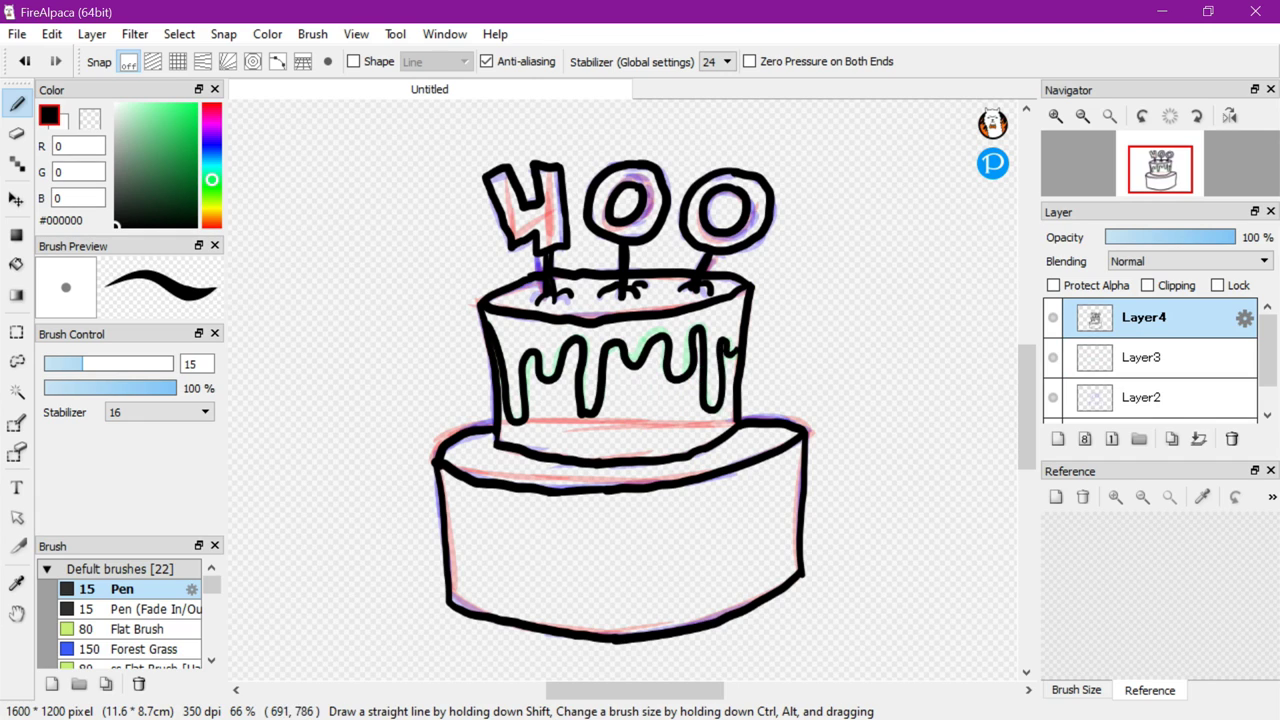
key("ctrl+z")
key("ctrl+z")
mouse_move(491, 327)
left_mouse_down()
mouse_move(524, 385)
mouse_move(580, 345)
mouse_move(650, 340)
left_mouse_up()
key("ctrl+z")
key("ctrl+z")
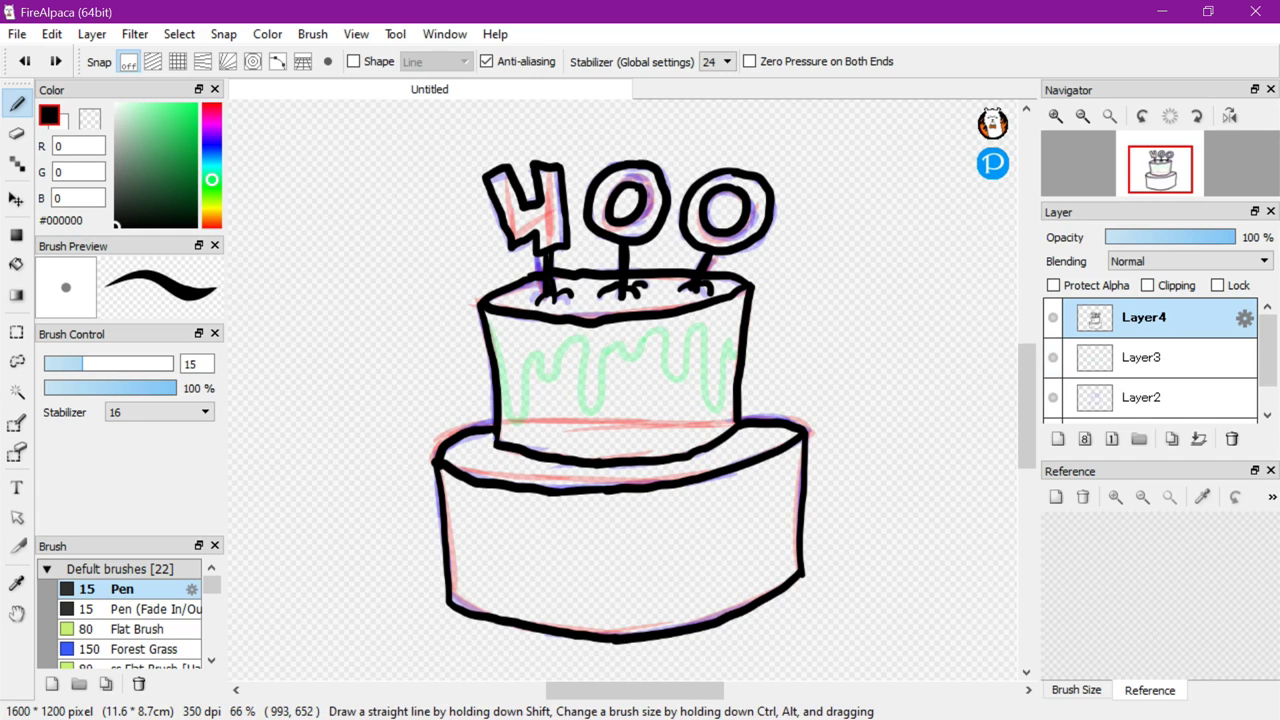
Ink the dripping icing line across the upper tier in black, following the green sketch
mouse_move(738, 345)
left_mouse_down()
mouse_move(632, 338)
mouse_move(528, 400)
mouse_move(526, 382)
mouse_move(600, 350)
mouse_move(738, 348)
left_mouse_up()
key("ctrl+z")
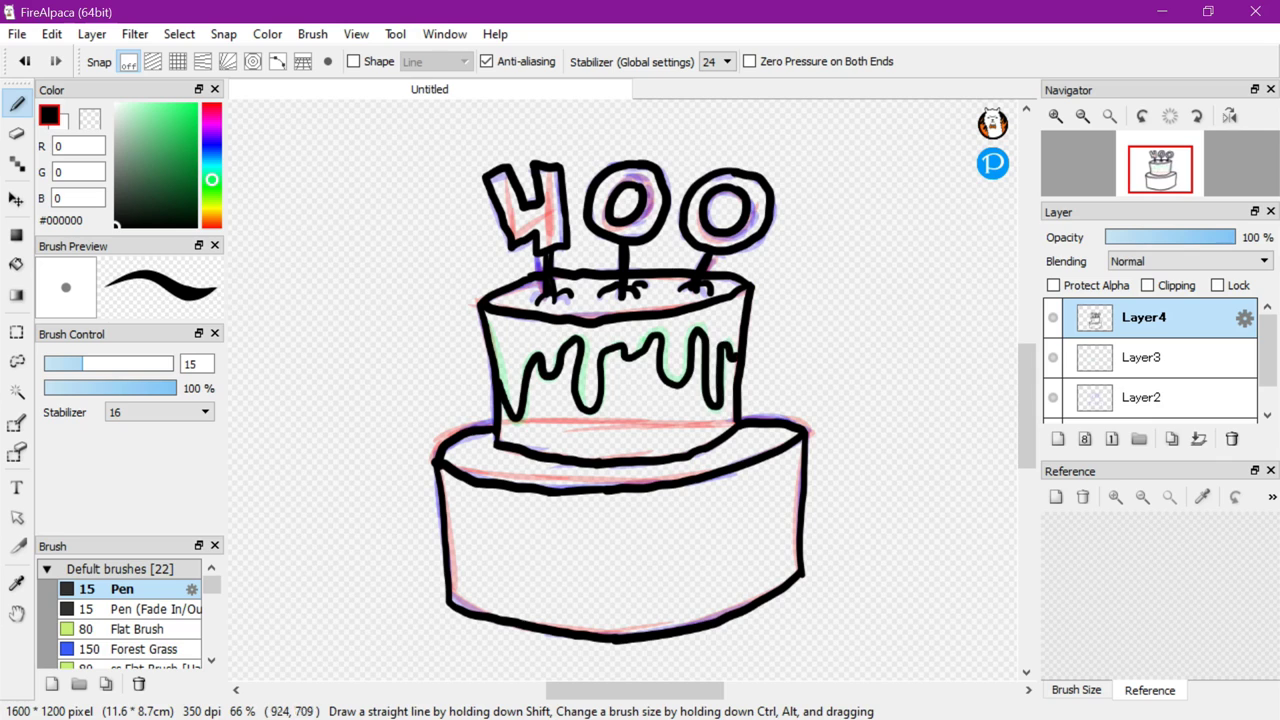
Undo the last icing line and redraw the black drips across the upper tier on Layer4
key("ctrl+z")
mouse_move(502, 415)
left_mouse_down()
mouse_move(565, 350)
mouse_move(660, 338)
mouse_move(700, 380)
mouse_move(738, 348)
left_mouse_up()
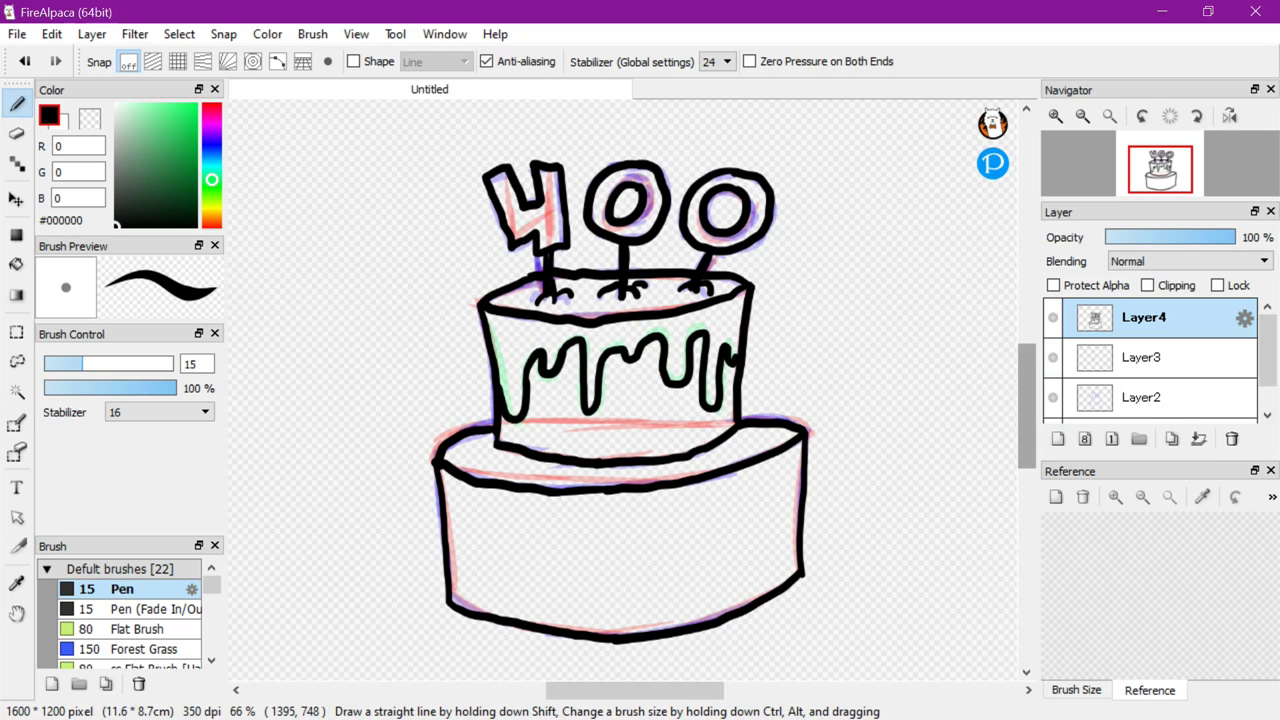
Ink black depth edges on the 4 and both zeros of the candles on Layer4, undoing unsatisfactory strokes on the last zero's outer side
scroll(620, 420, "up", 3)
left_click_drag(466, 280, 490, 340)
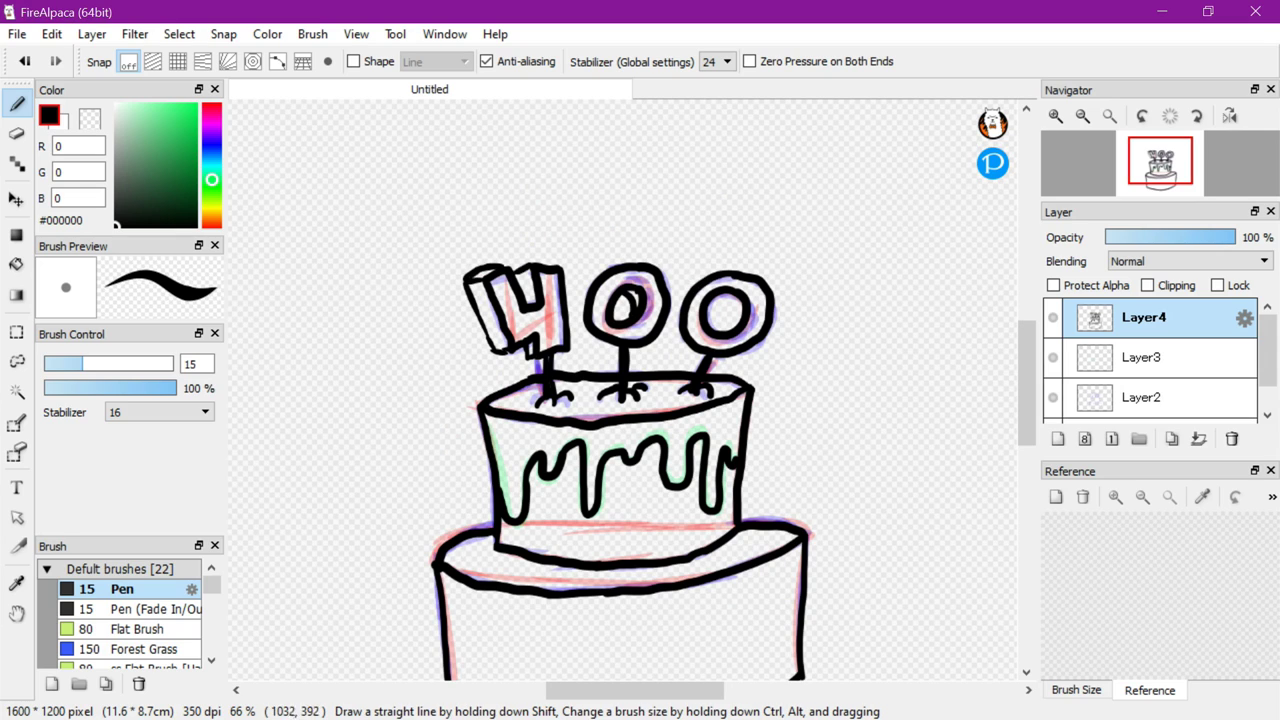
left_click_drag(768, 281, 757, 353)
key("ctrl+z")
mouse_move(765, 280)
left_mouse_down()
mouse_move(783, 283)
mouse_move(720, 350)
left_mouse_up()
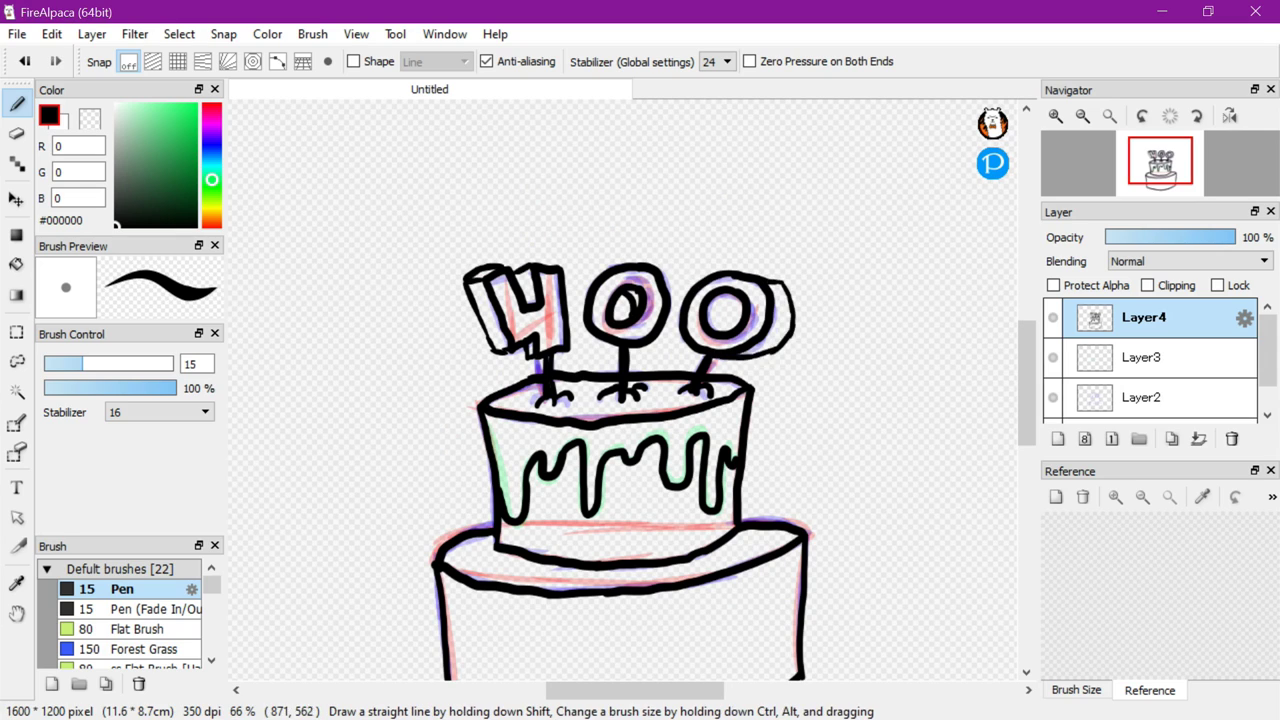
key("ctrl+z")
mouse_move(767, 283)
left_mouse_down()
mouse_move(785, 288)
mouse_move(713, 352)
left_mouse_up()
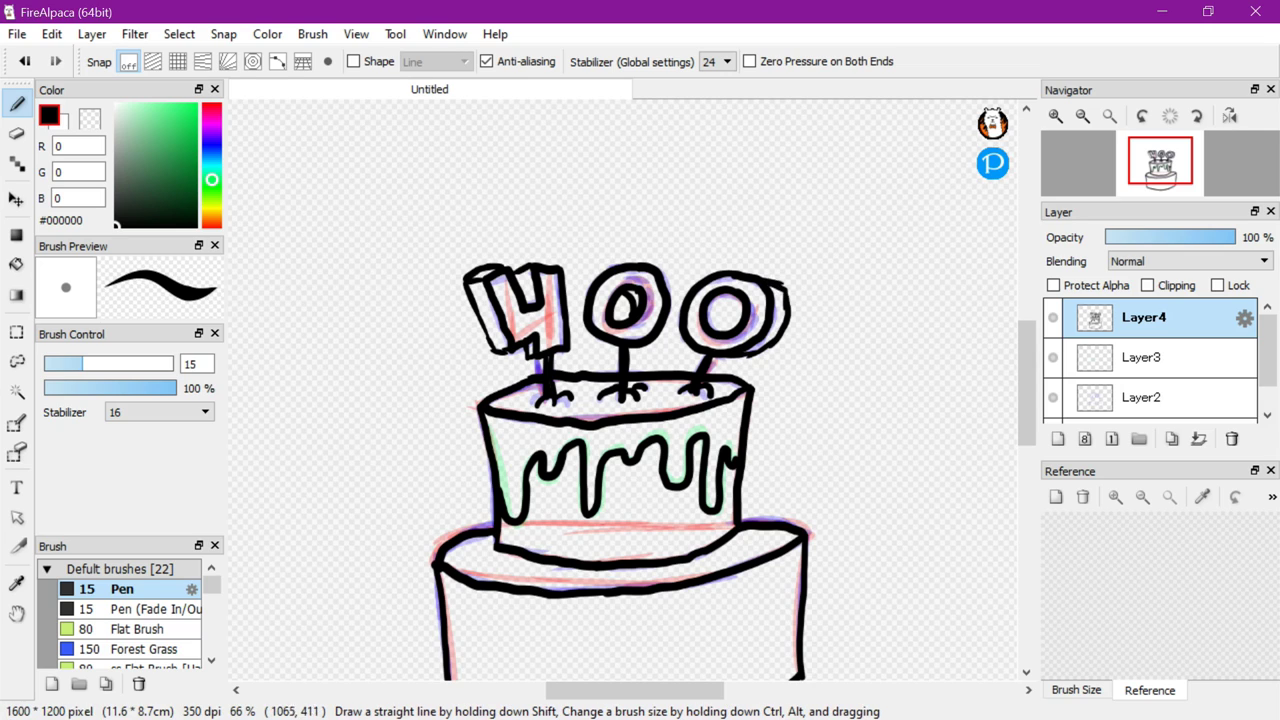
mouse_move(785, 292)
left_mouse_down()
mouse_move(744, 356)
mouse_move(769, 279)
mouse_move(736, 270)
left_mouse_up()
left_click(90, 118)
key("z")
key("z")
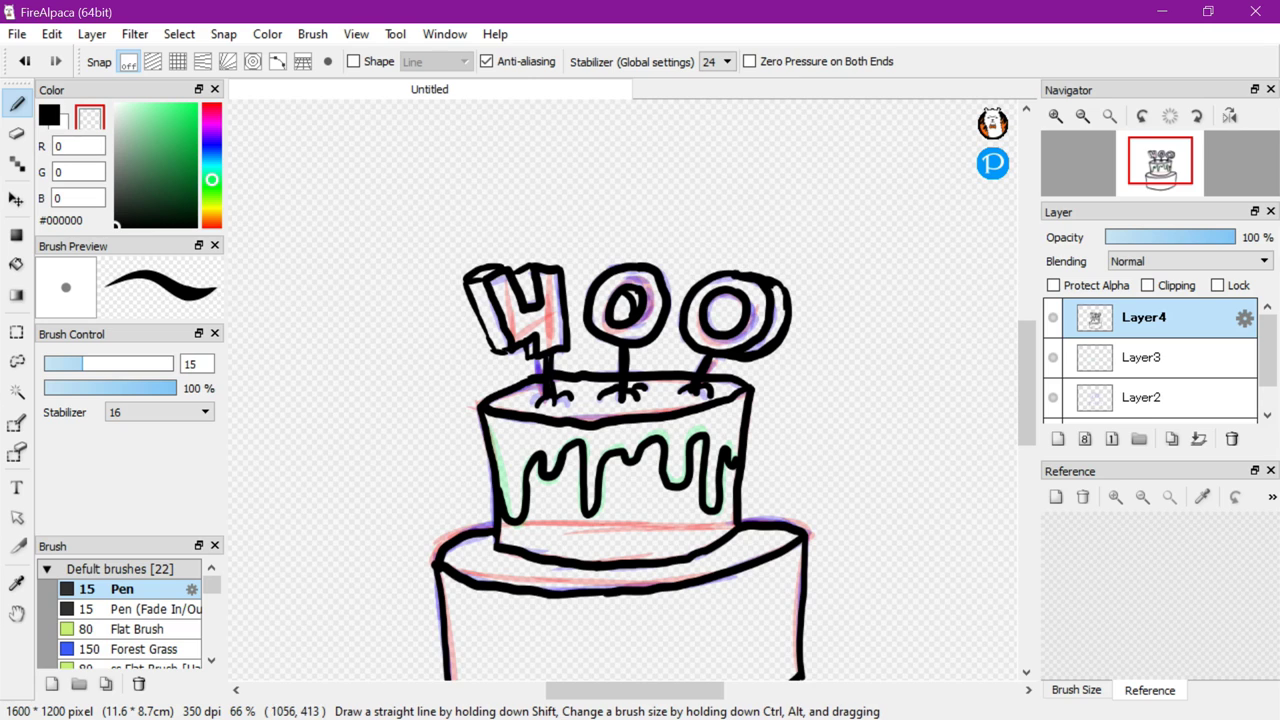
key("x")
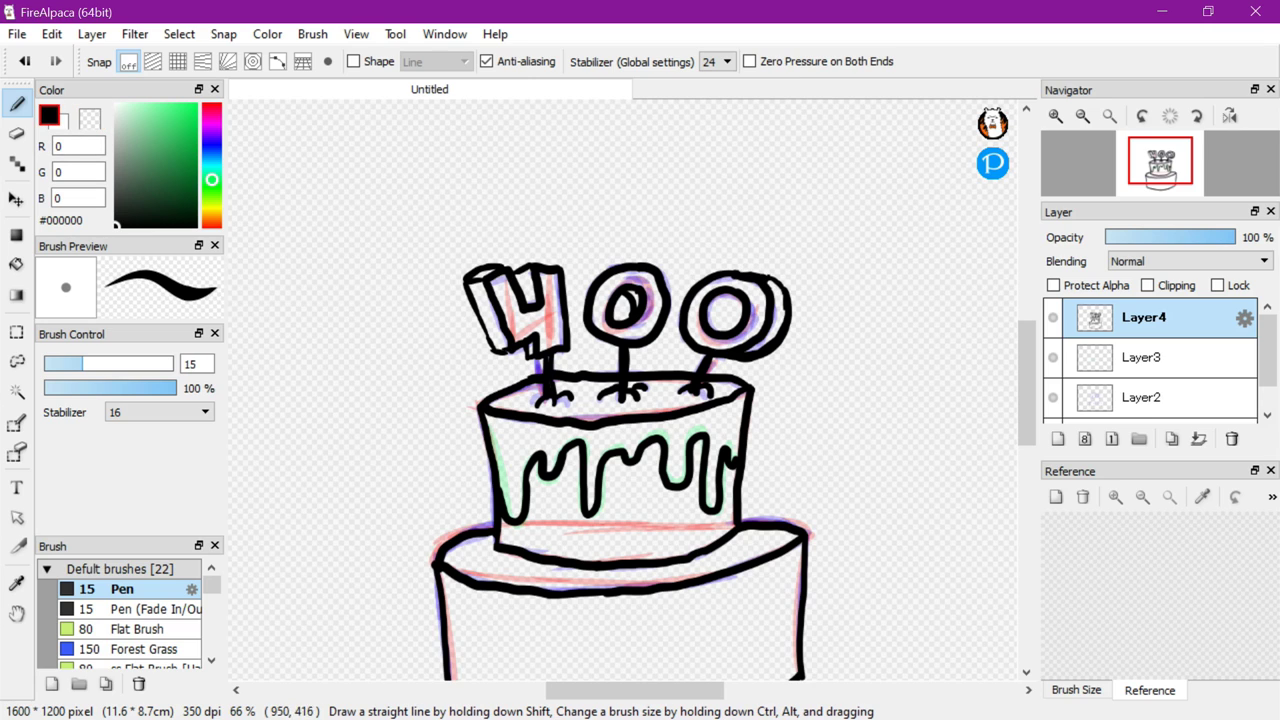
Hide the sketch layers Layer3, Layer2 and Layer1, leaving only the black line art layer shown
left_click_drag(1027, 430, 1027, 454)
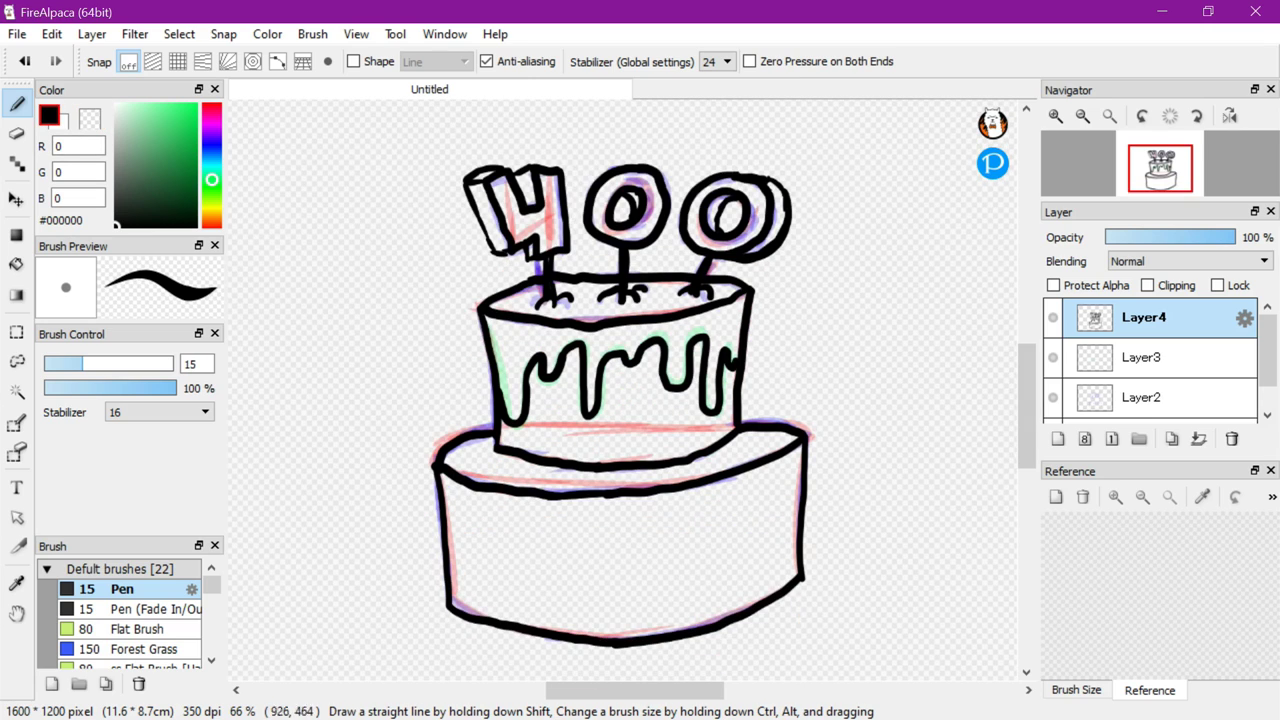
left_click(1053, 357)
left_click(1053, 397)
scroll(1053, 397, "down", 1)
left_click(1053, 403)
scroll(870, 340, "down", 1)
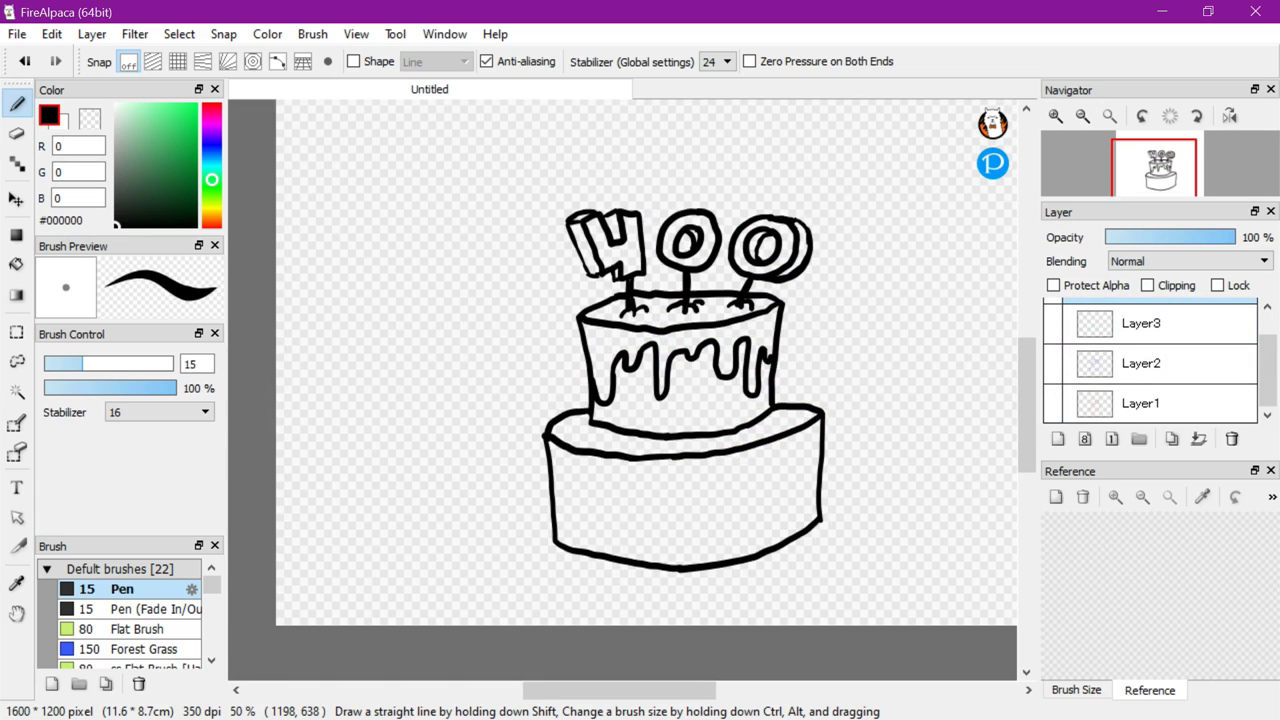
scroll(870, 340, "up", 1)
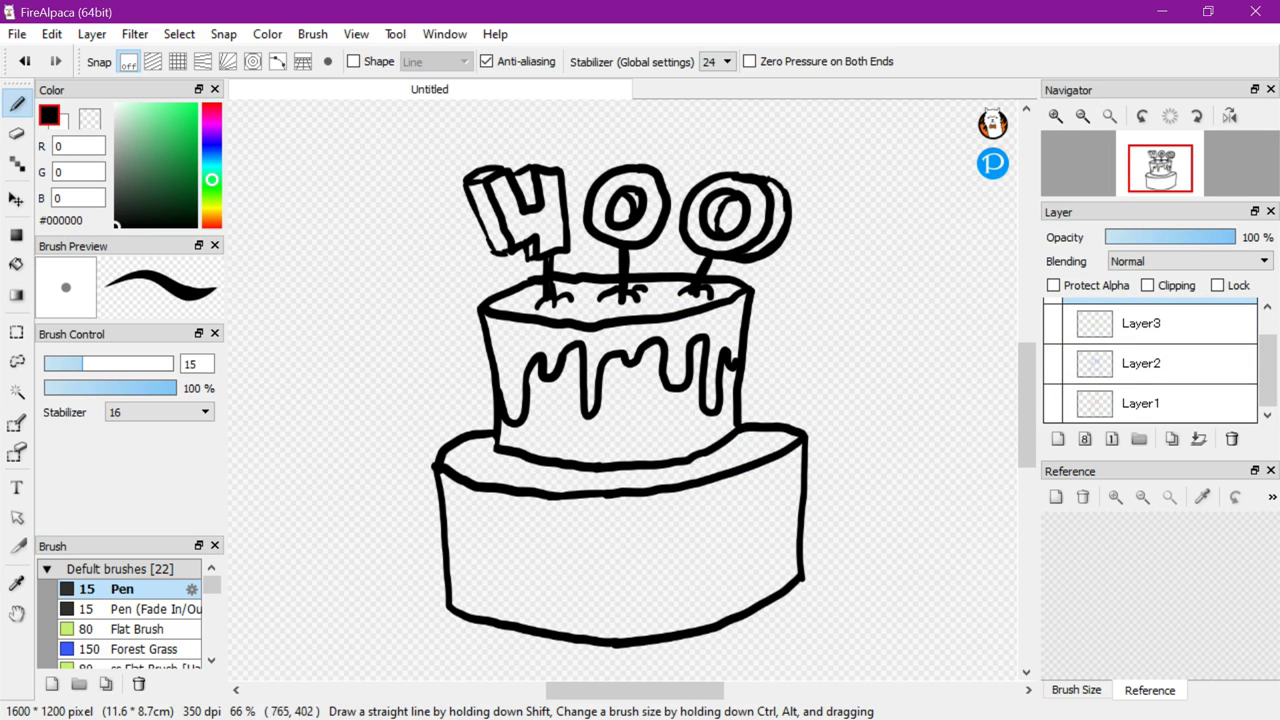
Add a new layer above Layer4 and set the pen colour to dark purple #5F00B8
scroll(1140, 363, "up", 1)
left_click(1058, 439)
left_click_drag(1027, 425, 1027, 426)
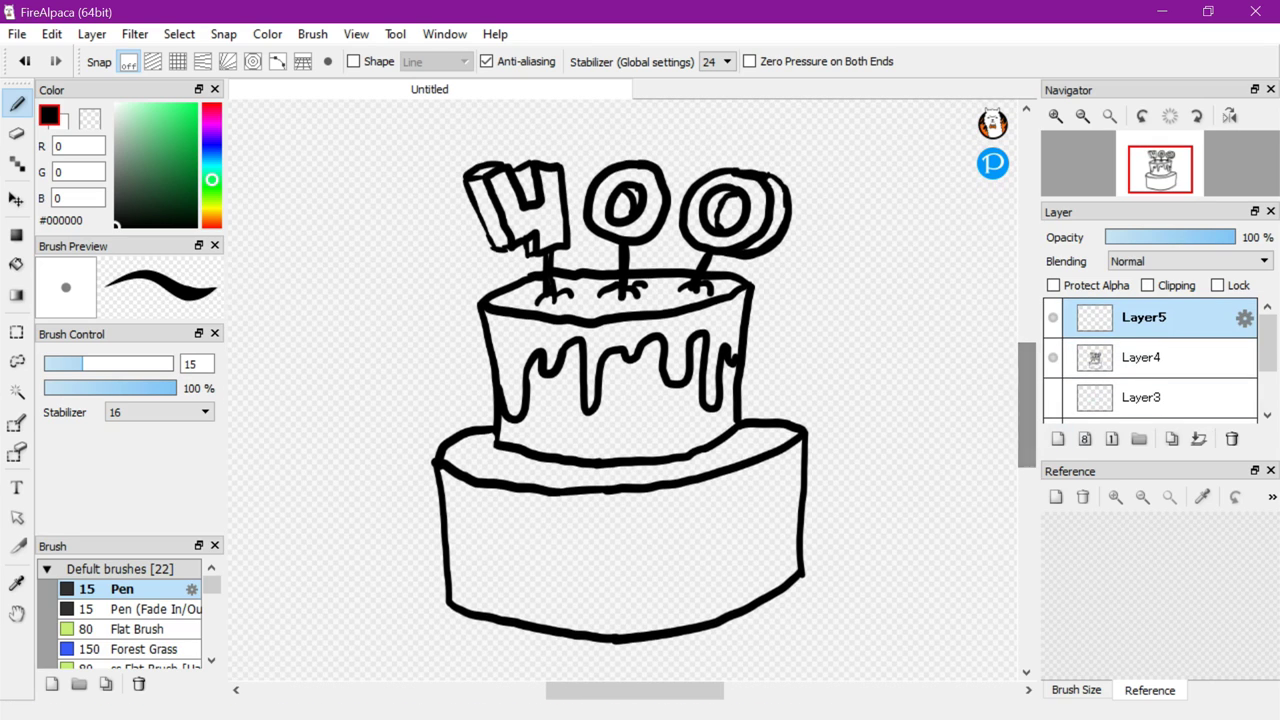
left_click(212, 134)
left_click_drag(192, 124, 198, 137)
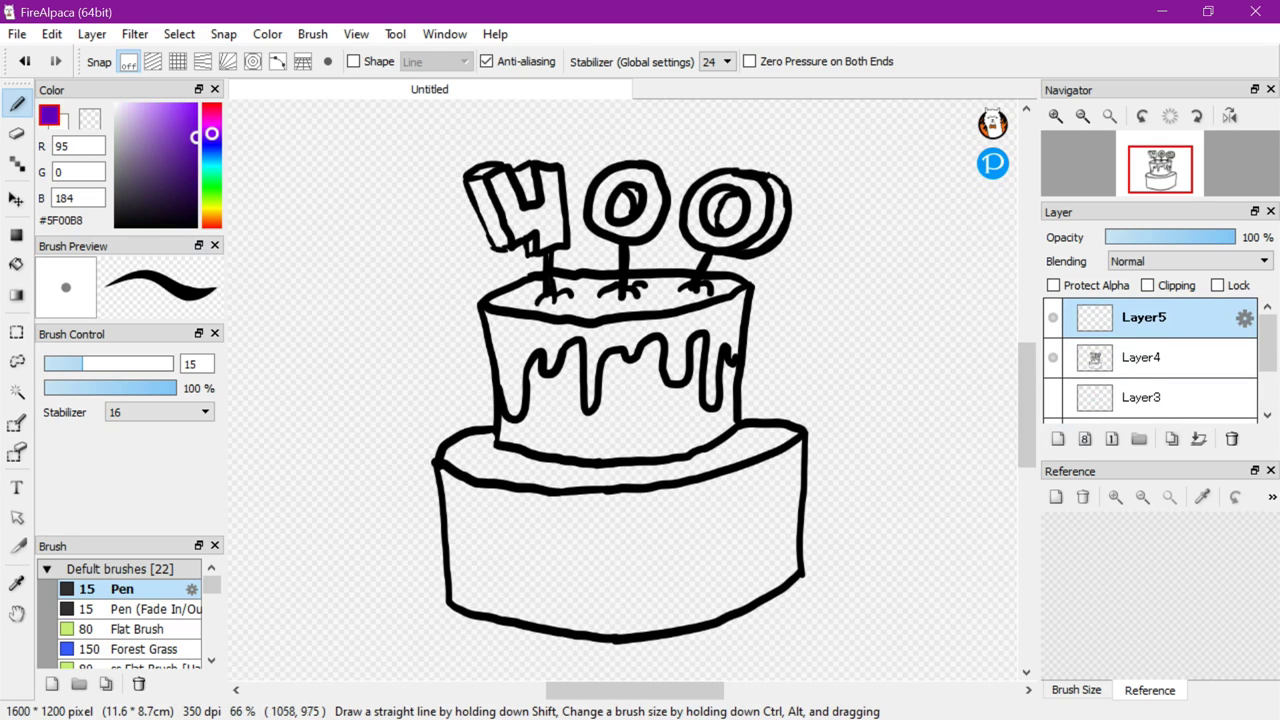
mouse_move(769, 585)
left_mouse_down()
mouse_move(779, 561)
mouse_move(748, 595)
left_mouse_up()
key("ctrl+z")
mouse_move(738, 305)
left_mouse_down()
mouse_move(738, 328)
mouse_move(744, 292)
left_mouse_up()
key("ctrl+z")
Move Layer5 below Layer4 and paint the upper tier's drips and top surface dark purple #5F00B8 with a size 21 pen
left_click_drag(1145, 318, 1145, 364)
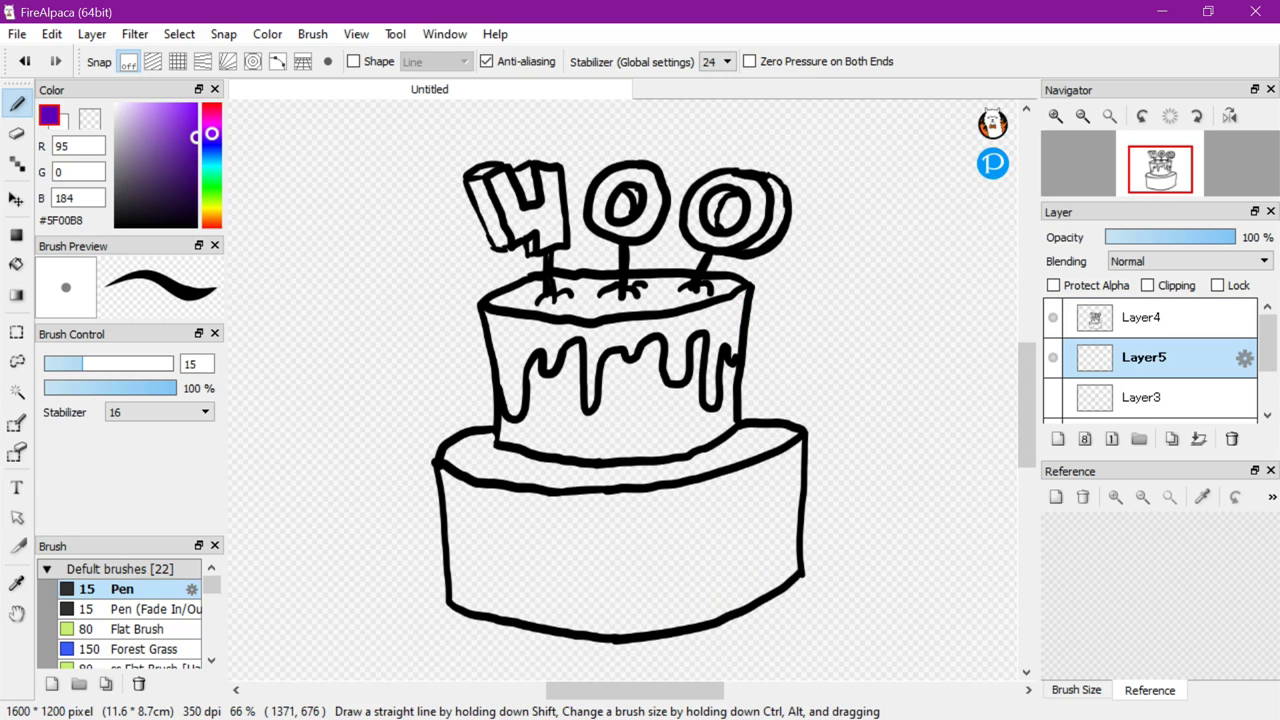
left_click(101, 364)
mouse_move(735, 302)
left_mouse_down()
mouse_move(728, 331)
mouse_move(744, 290)
mouse_move(728, 344)
mouse_move(690, 316)
mouse_move(676, 342)
left_mouse_up()
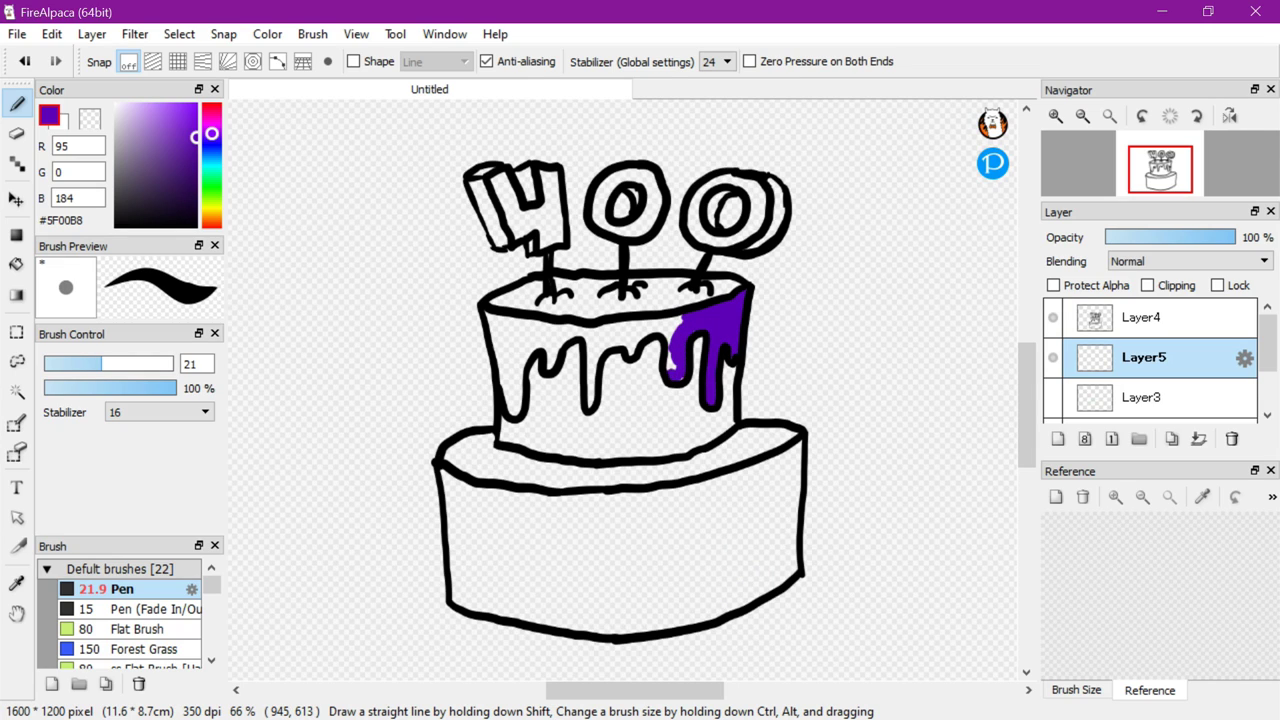
left_click_drag(682, 324, 592, 342)
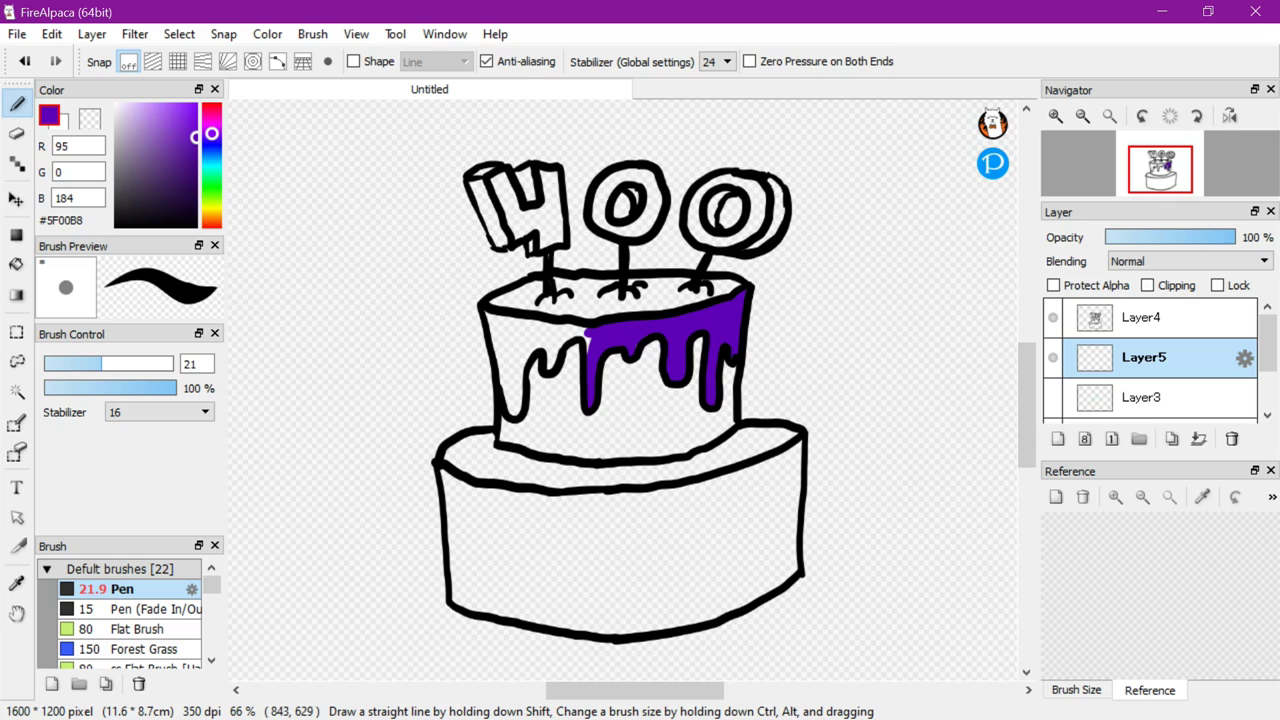
mouse_move(574, 326)
left_mouse_down()
mouse_move(538, 330)
mouse_move(558, 350)
mouse_move(512, 368)
mouse_move(502, 322)
mouse_move(512, 410)
left_mouse_up()
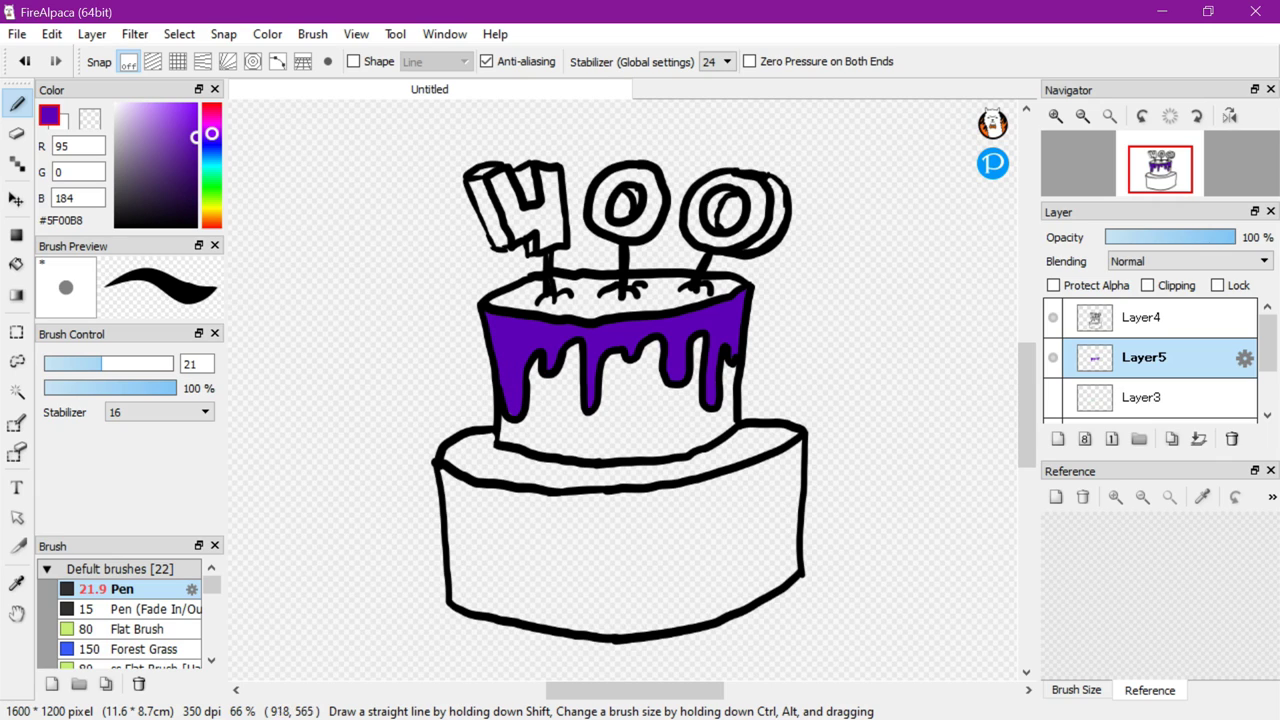
mouse_move(650, 299)
left_mouse_down()
mouse_move(716, 287)
mouse_move(656, 288)
mouse_move(634, 306)
mouse_move(650, 283)
mouse_move(530, 290)
mouse_move(615, 312)
mouse_move(570, 295)
left_mouse_up()
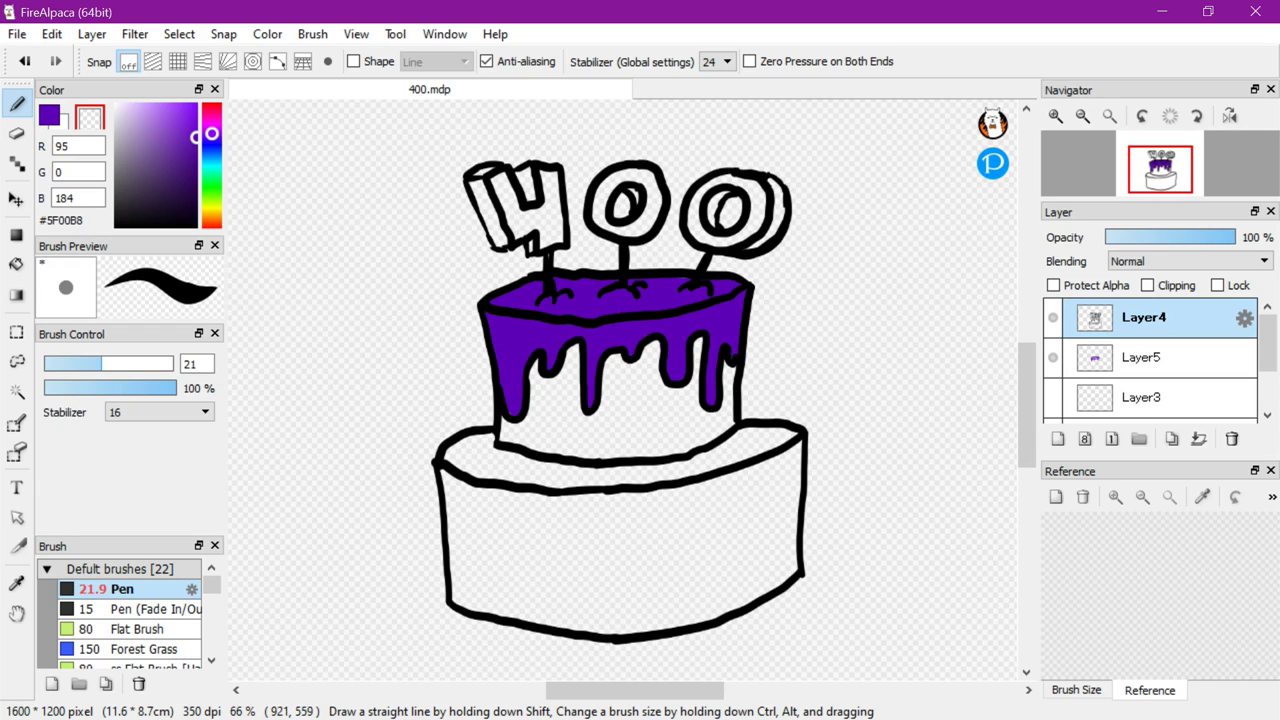
On Layer5, paint the upper tier's side below the drips bright purple #8500FF, raising the pen size to 32 for the larger area
left_click(1150, 357)
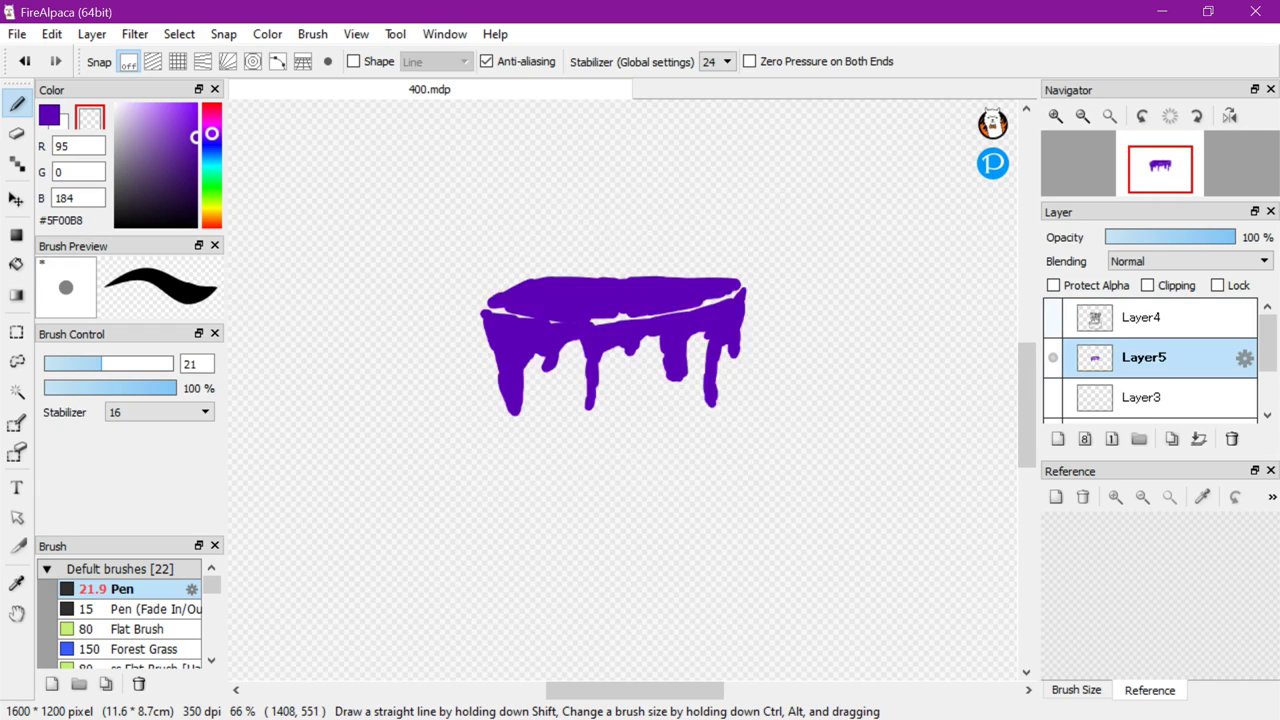
left_click(49, 115)
left_click_drag(197, 135, 198, 103)
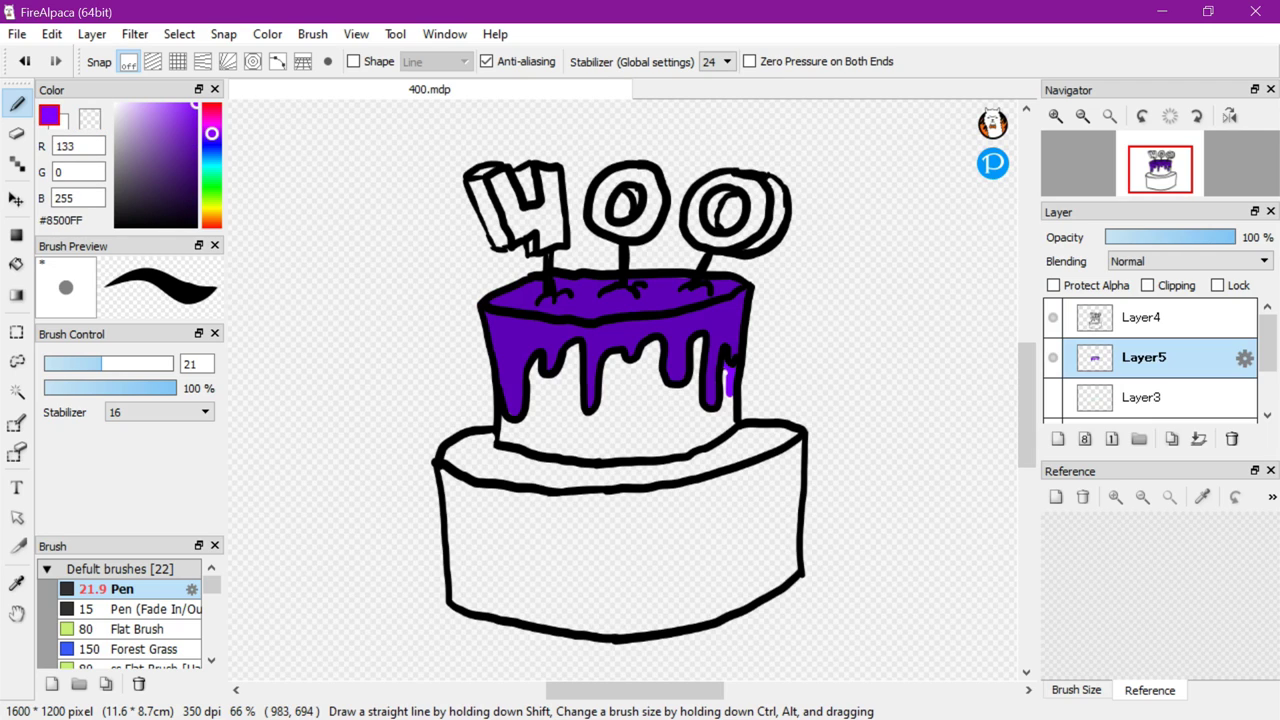
mouse_move(728, 385)
left_mouse_down()
mouse_move(728, 418)
mouse_move(712, 432)
mouse_move(695, 392)
mouse_move(697, 340)
left_mouse_up()
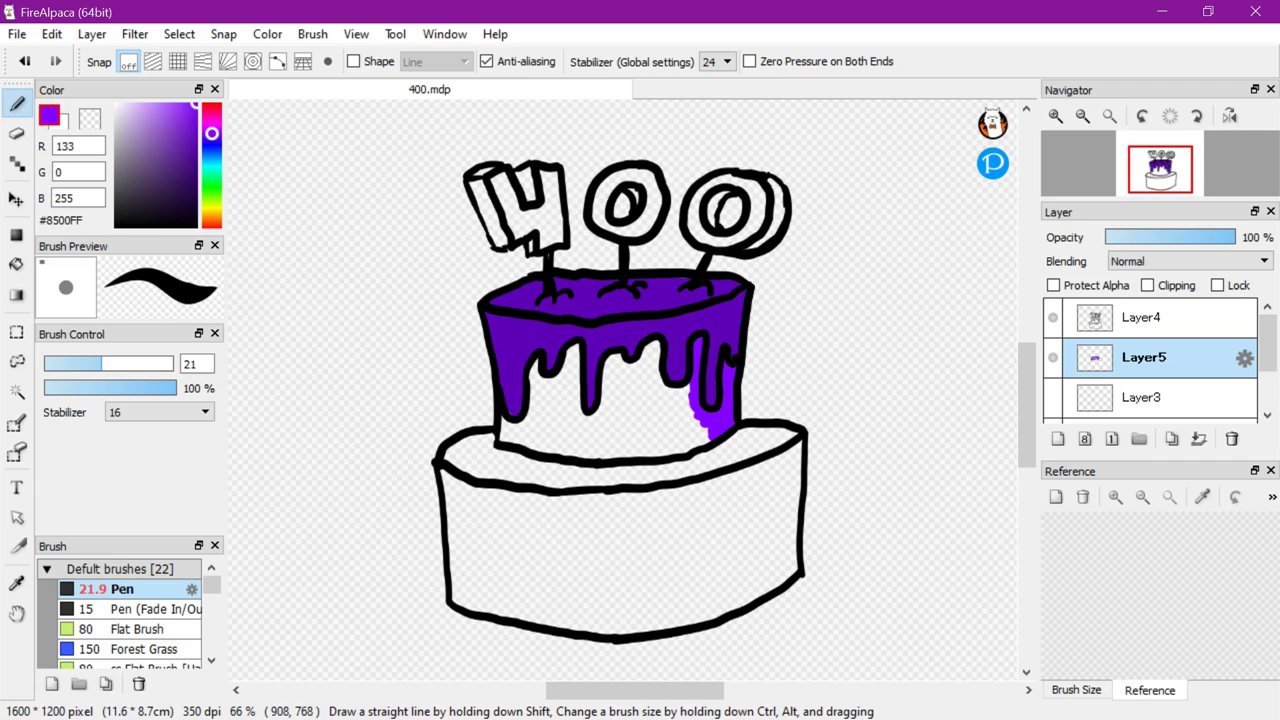
left_click(119, 364)
mouse_move(660, 400)
left_mouse_down()
mouse_move(682, 431)
mouse_move(690, 413)
mouse_move(634, 393)
mouse_move(649, 359)
mouse_move(622, 401)
mouse_move(637, 351)
mouse_move(624, 381)
mouse_move(610, 356)
mouse_move(607, 401)
mouse_move(582, 441)
mouse_move(507, 436)
mouse_move(562, 426)
mouse_move(567, 376)
mouse_move(537, 396)
mouse_move(538, 383)
mouse_move(518, 425)
left_mouse_up()
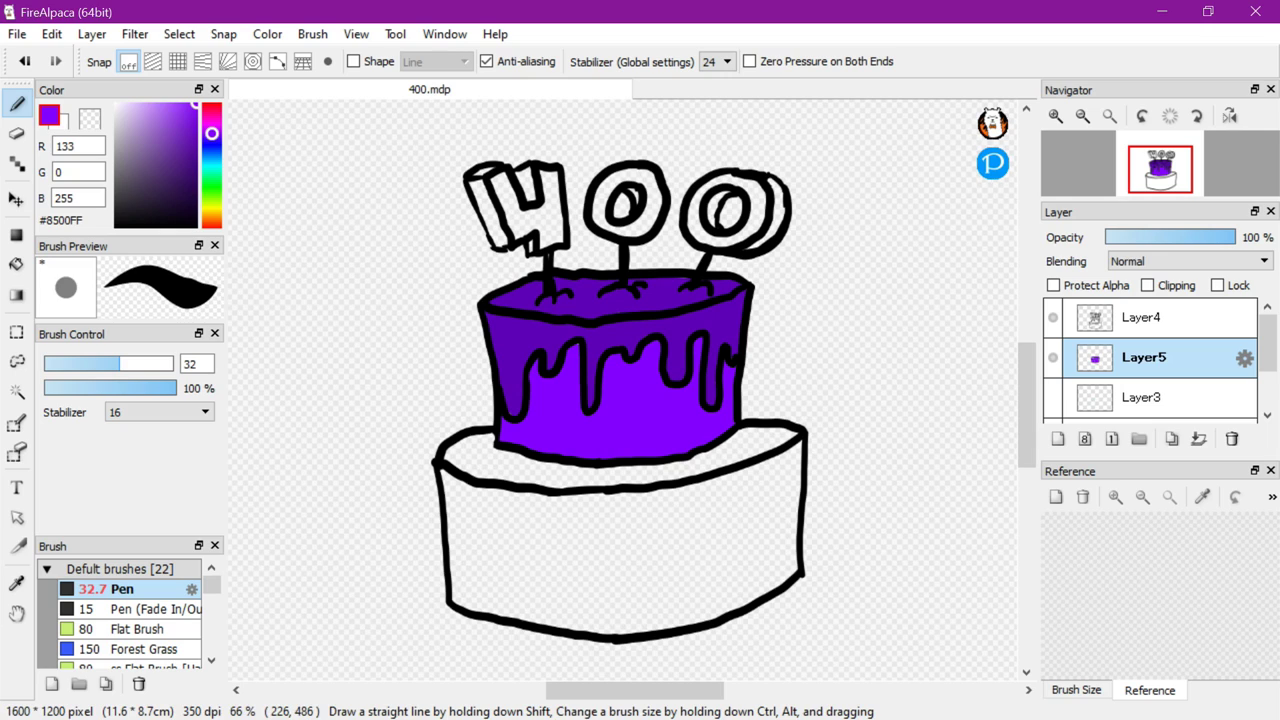
Set the pen to mint green #A7FFC3 and colour the whole 4 candle, undoing the stray stroke
left_click(212, 180)
left_click(143, 104)
left_click_drag(553, 234, 552, 175)
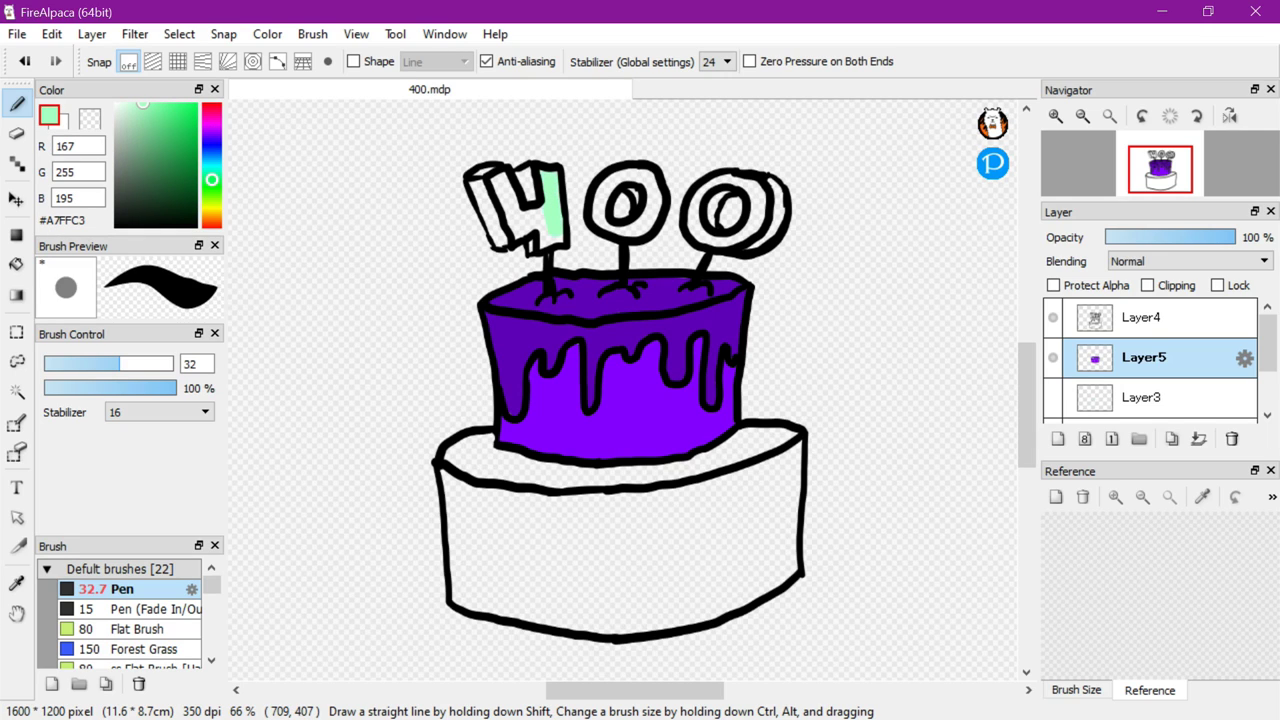
mouse_move(540, 230)
left_mouse_down()
mouse_move(512, 212)
mouse_move(500, 180)
mouse_move(496, 239)
left_mouse_up()
key("ctrl+z")
mouse_move(482, 187)
left_mouse_down()
mouse_move(494, 228)
mouse_move(532, 184)
left_mouse_up()
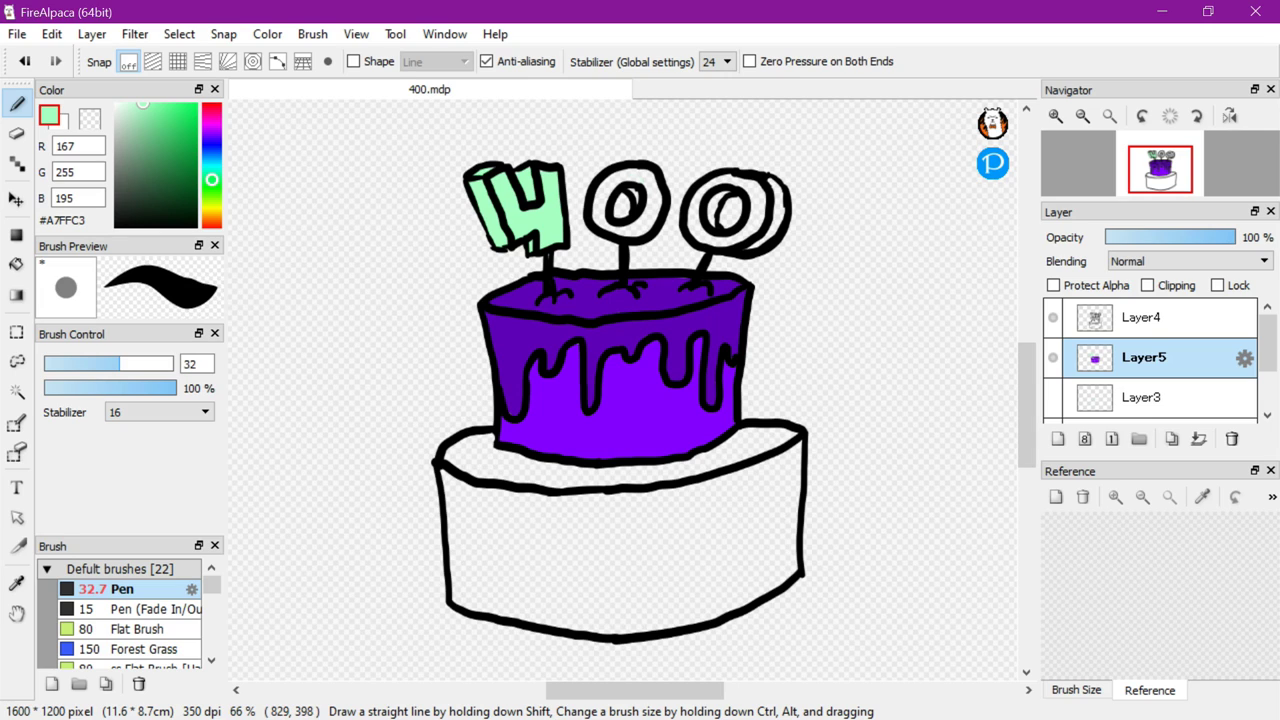
Colour both zero candles mint green #A7FFC3, including the last zero's depth edge, and erase the overspill with the transparent colour
mouse_move(643, 188)
left_mouse_down()
mouse_move(652, 210)
mouse_move(630, 230)
mouse_move(606, 184)
left_mouse_up()
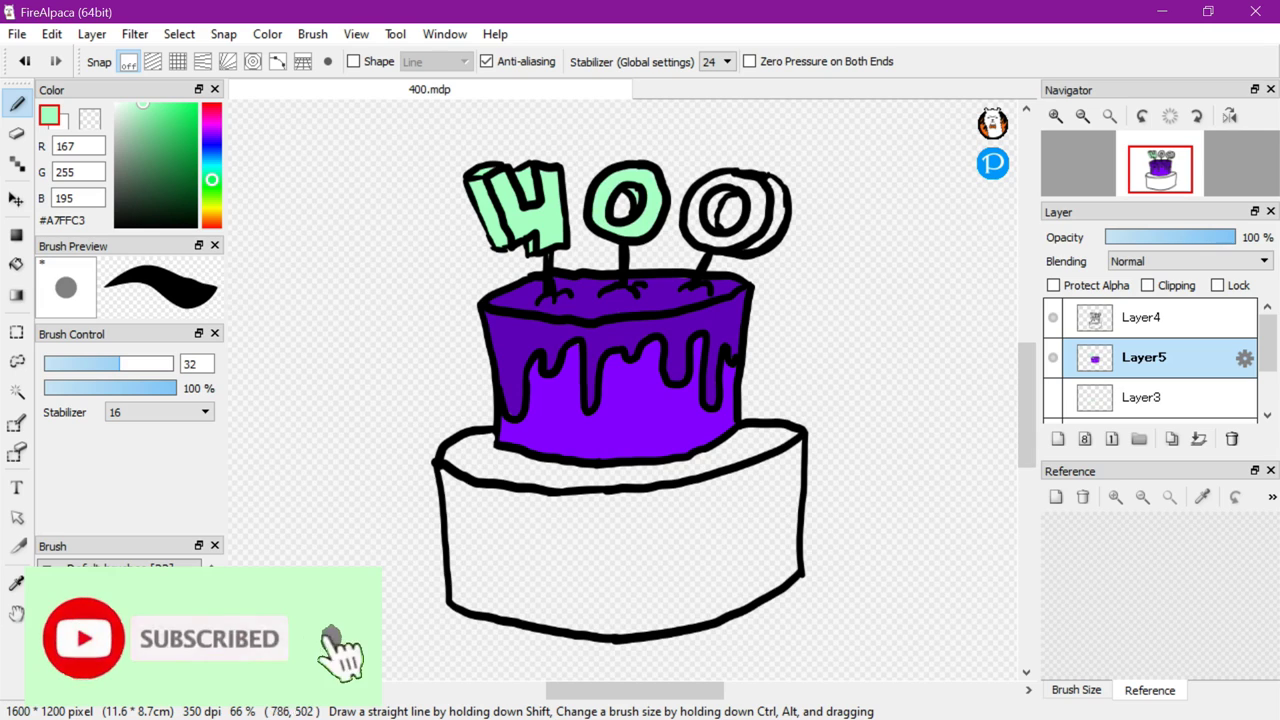
mouse_move(752, 184)
left_mouse_down()
mouse_move(754, 224)
mouse_move(708, 240)
mouse_move(694, 206)
mouse_move(716, 198)
left_mouse_up()
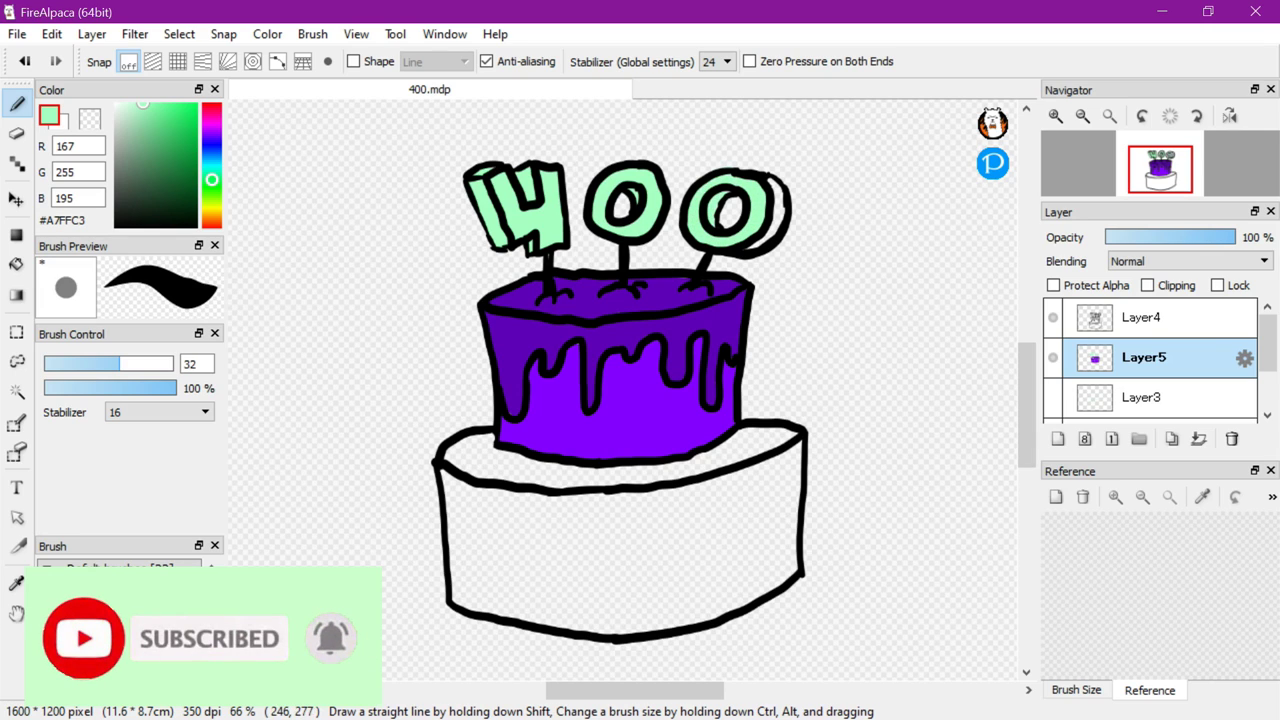
left_click(90, 118)
key("x")
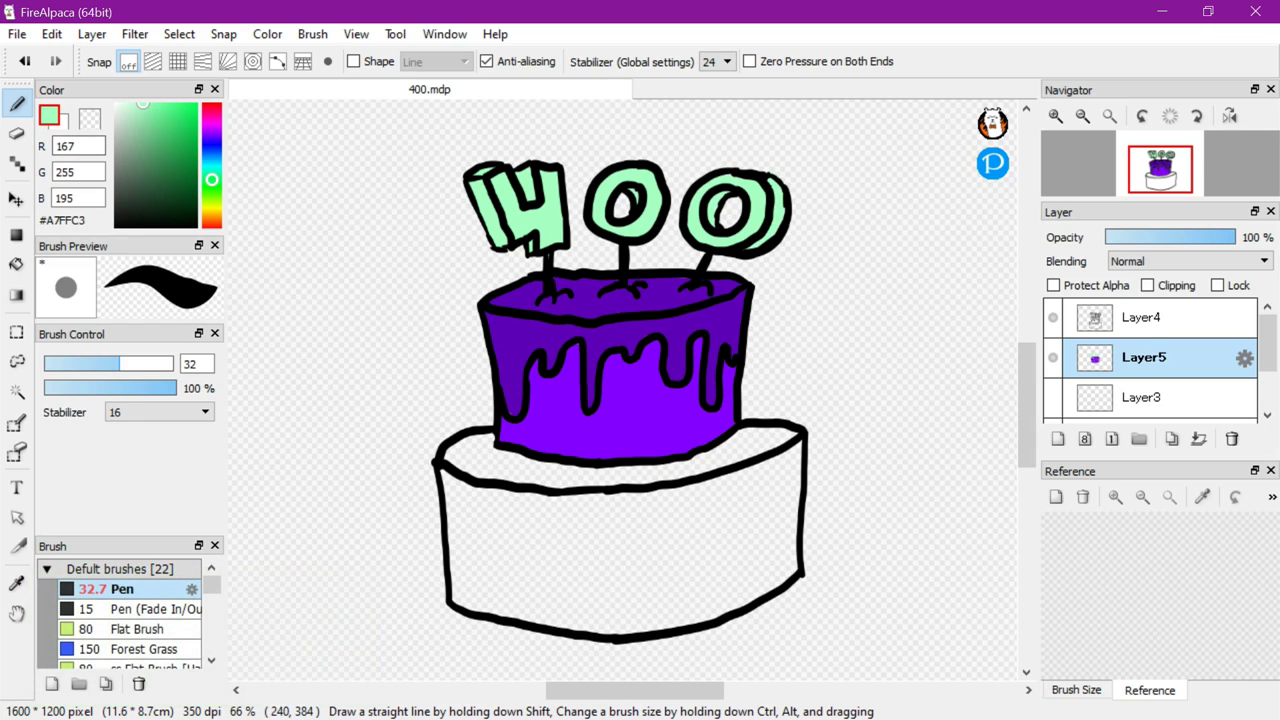
key("x")
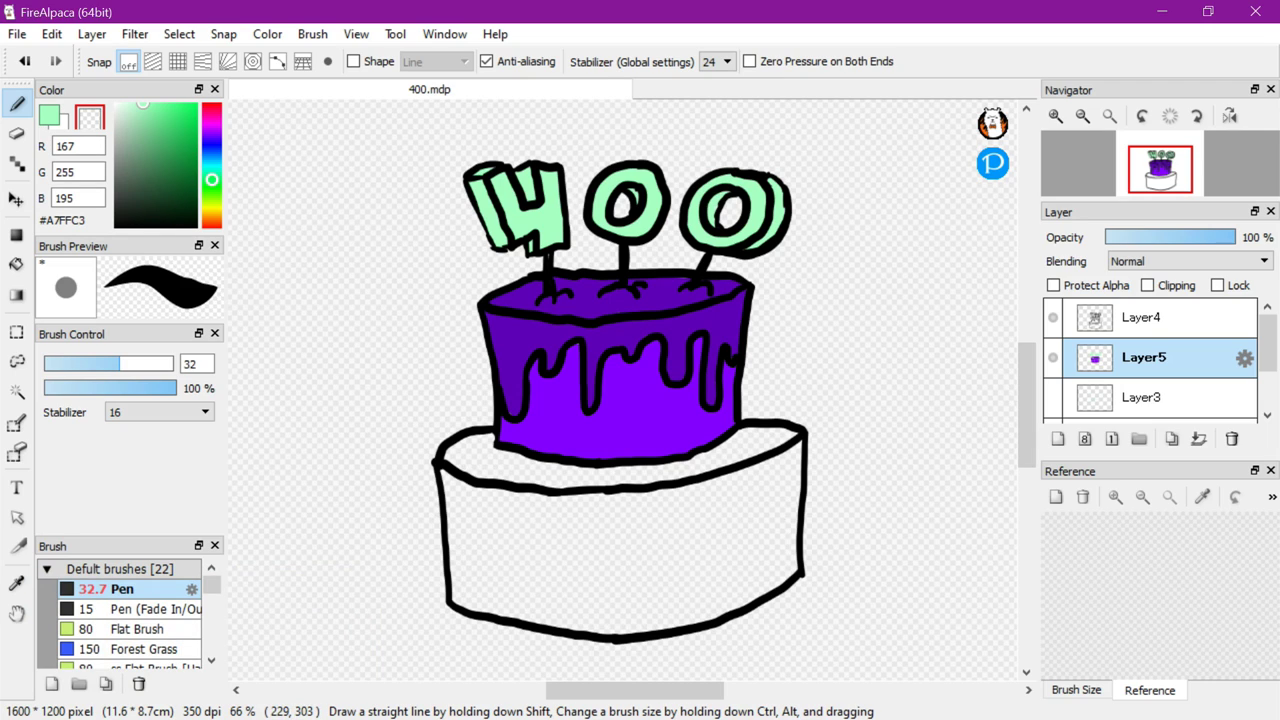
key("x")
Try painting the lower tier's side mint green #A7FFC3
mouse_move(784, 508)
left_mouse_down()
mouse_move(794, 547)
mouse_move(683, 593)
left_mouse_up()
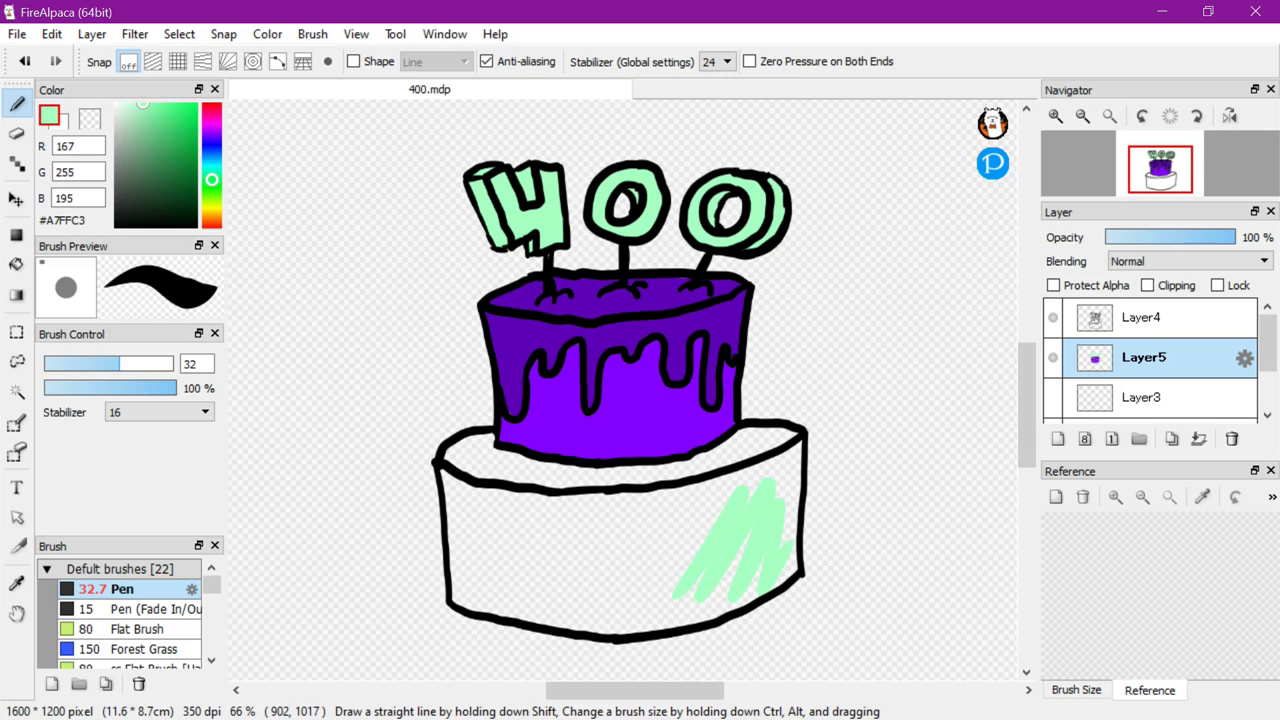
key("ctrl+z")
Set the pen to light purple #E1A7FF at size 94 and fill the lower tier's side on Layer5
left_click(211, 131)
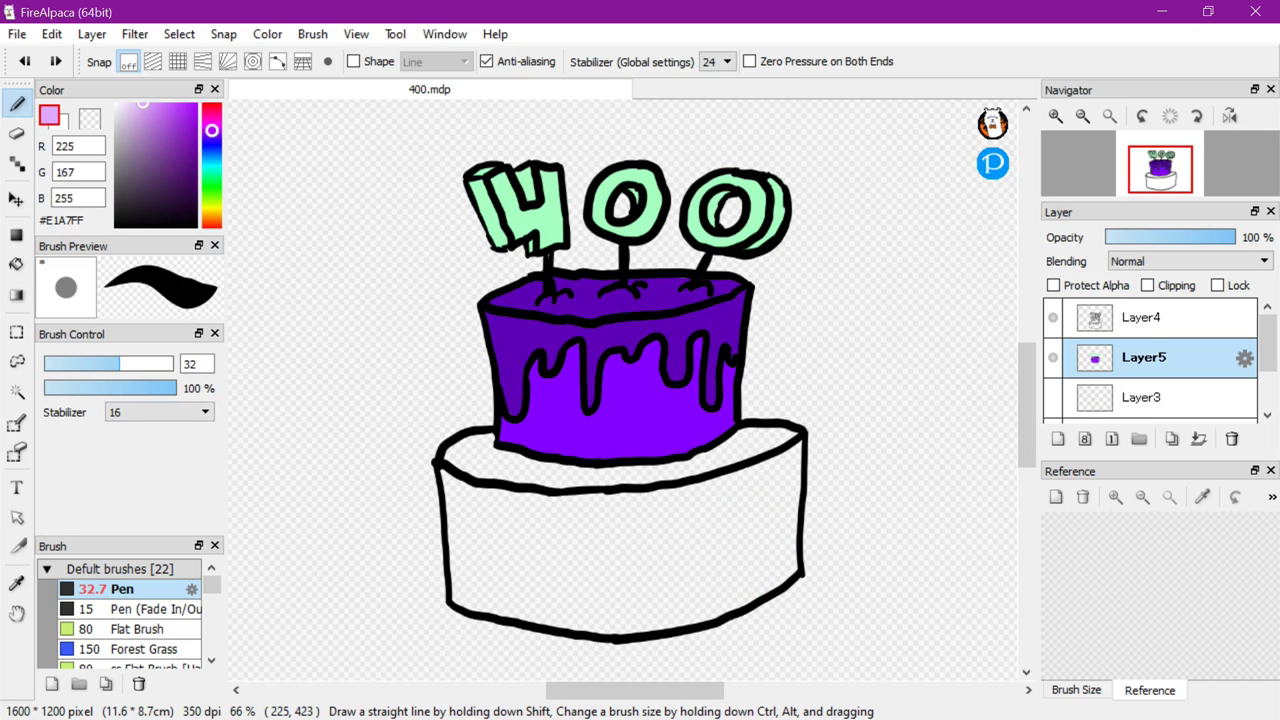
left_click(157, 364)
mouse_move(736, 500)
left_mouse_down()
mouse_move(725, 506)
mouse_move(785, 474)
mouse_move(797, 452)
left_mouse_up()
mouse_move(693, 493)
left_mouse_down()
mouse_move(534, 517)
mouse_move(539, 562)
mouse_move(659, 602)
mouse_move(749, 587)
mouse_move(779, 552)
mouse_move(792, 495)
left_mouse_up()
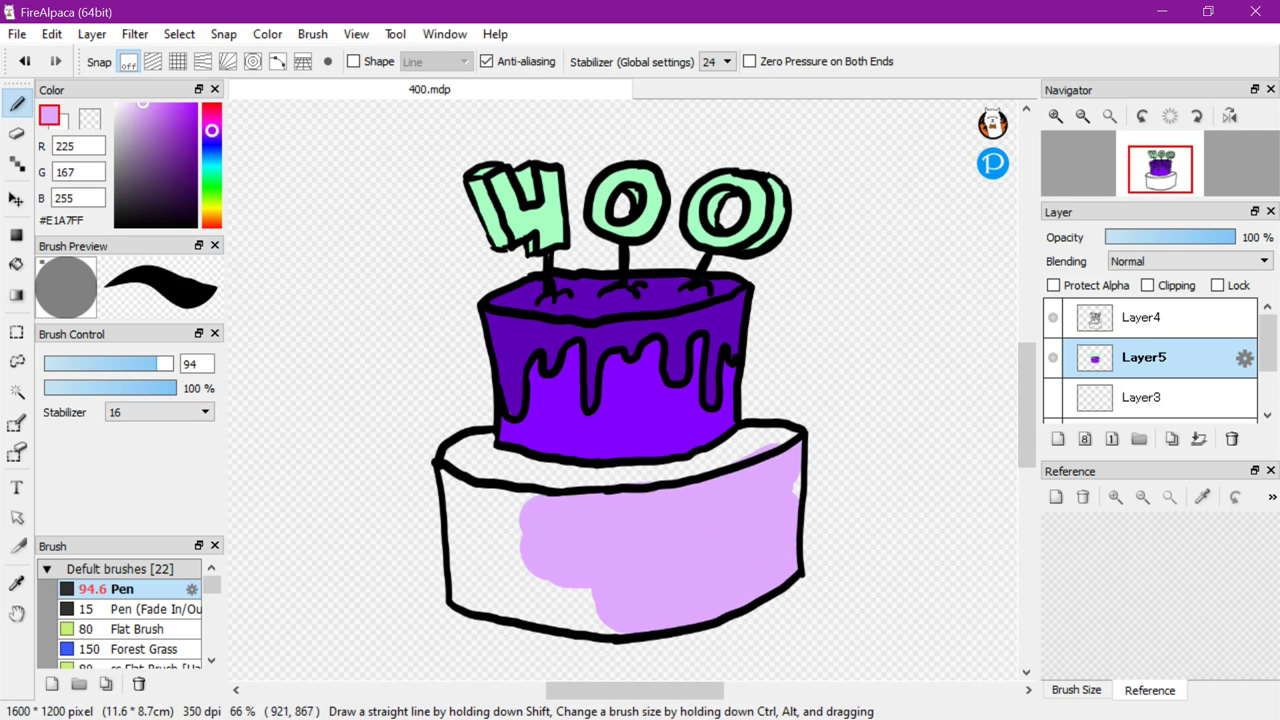
mouse_move(525, 515)
left_mouse_down()
mouse_move(482, 515)
mouse_move(470, 490)
left_mouse_up()
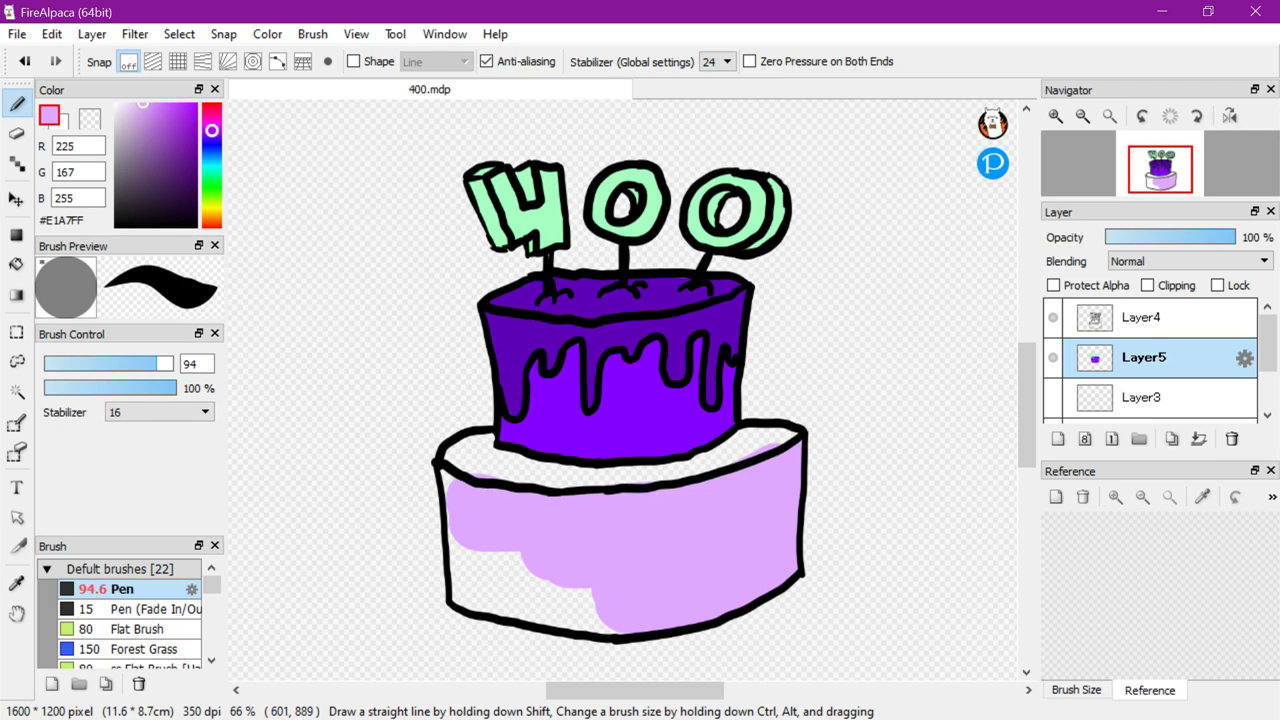
mouse_move(490, 545)
left_mouse_down()
mouse_move(475, 585)
mouse_move(600, 610)
mouse_move(515, 565)
left_mouse_up()
Fill the lower tier's top surface with light purple #E1A7FF and erase the colour spilling outside its outline
mouse_move(684, 465)
left_mouse_down()
mouse_move(565, 480)
mouse_move(450, 442)
mouse_move(462, 461)
left_mouse_up()
left_click_drag(762, 442, 746, 449)
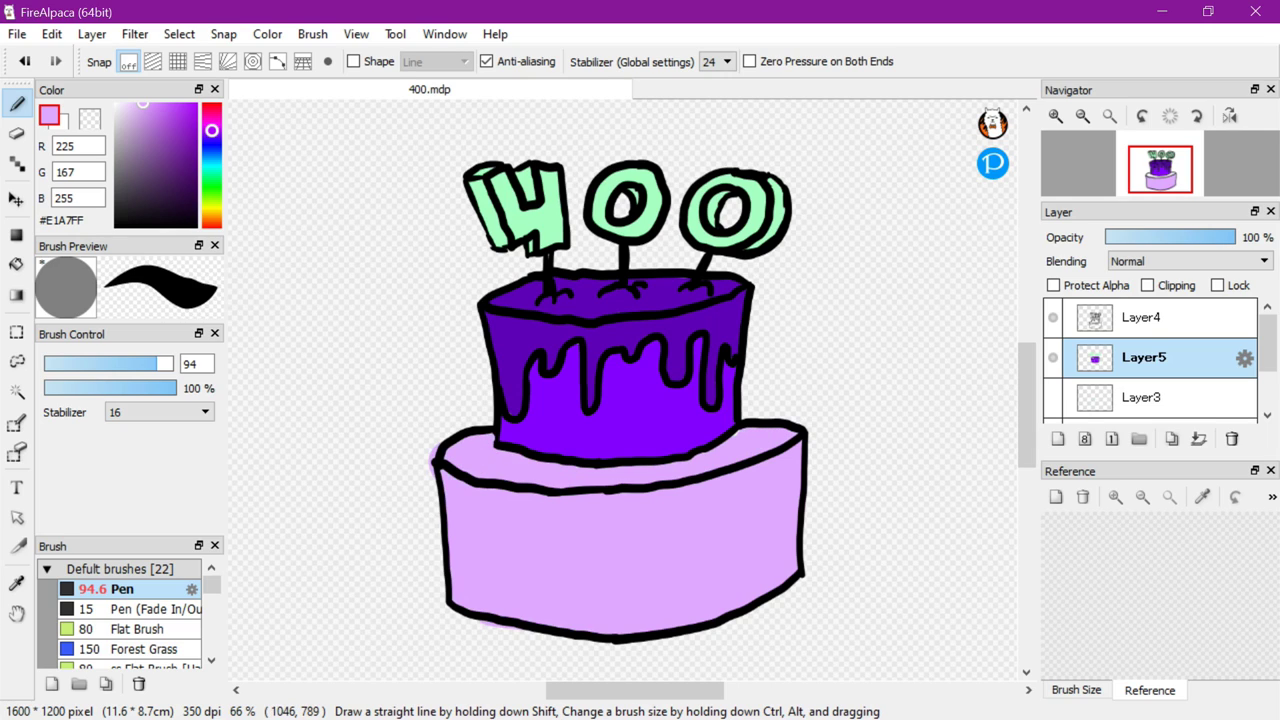
key("z")
key("ctrl+z")
mouse_move(446, 440)
left_mouse_down()
mouse_move(420, 470)
mouse_move(408, 420)
left_mouse_up()
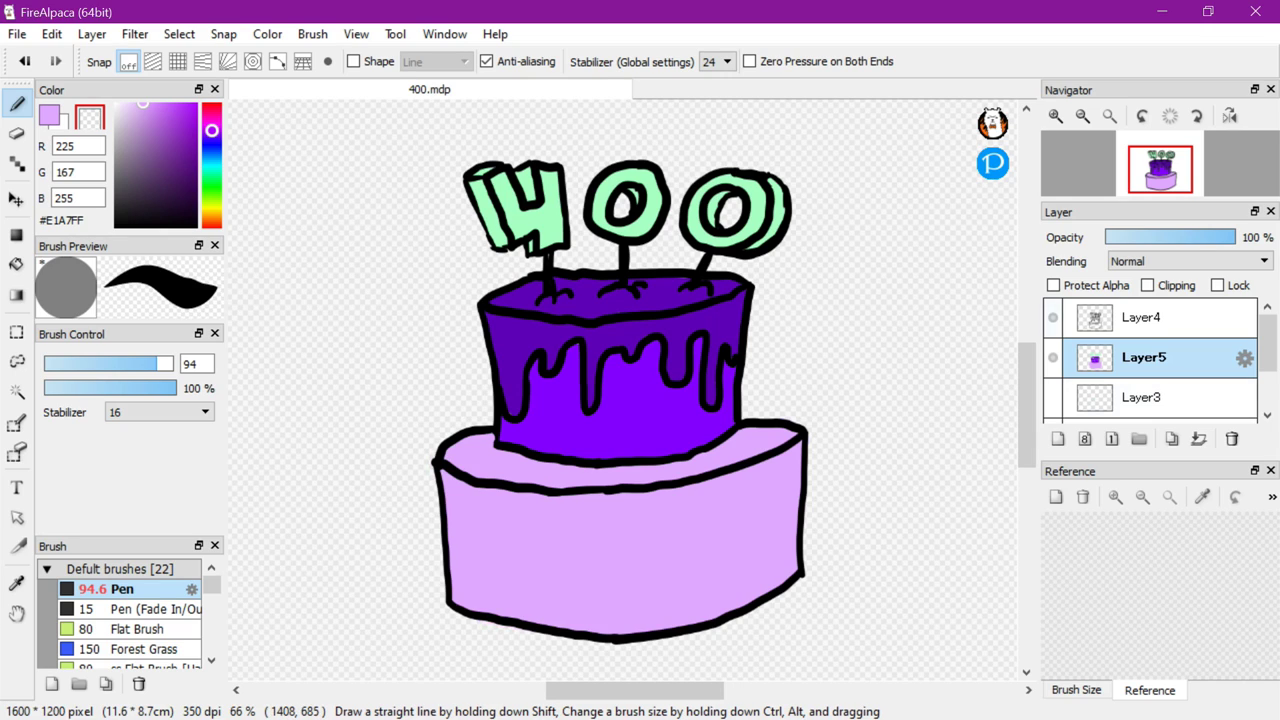
Add a new layer above Layer4 and set the pen to light purple #E1A7FF at 23% opacity
left_click(1140, 317)
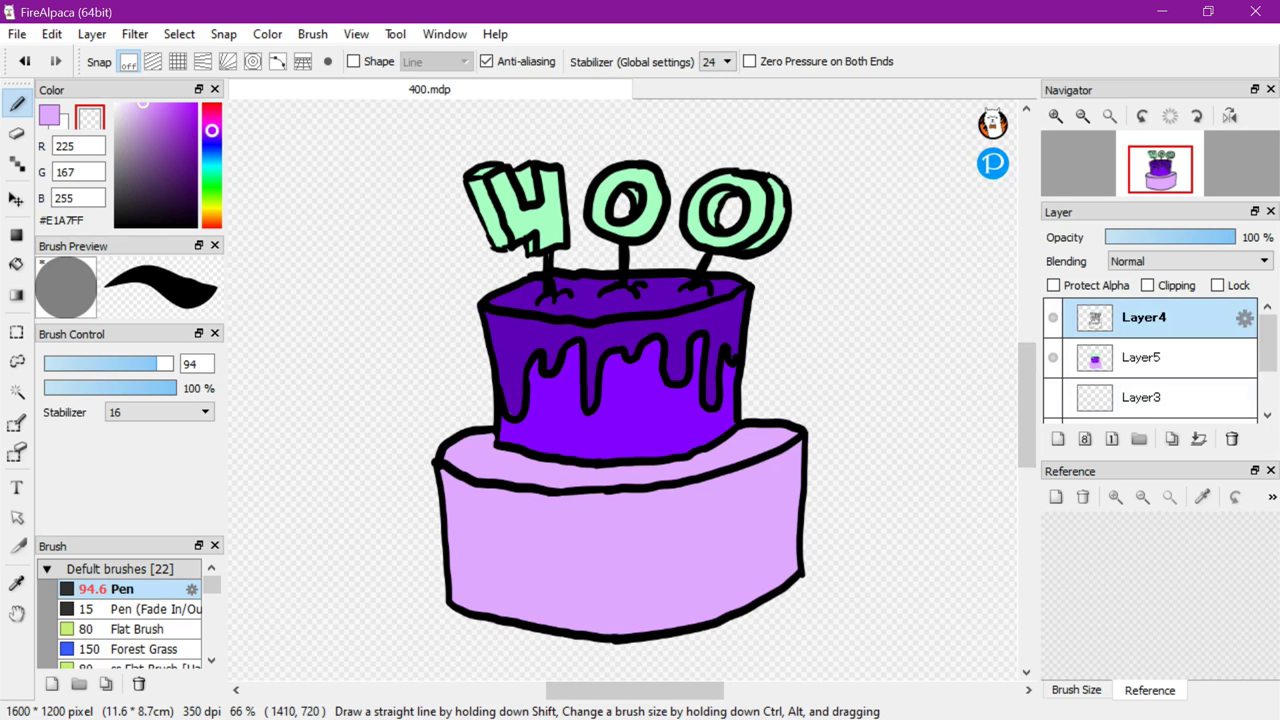
left_click(1057, 438)
left_click(71, 388)
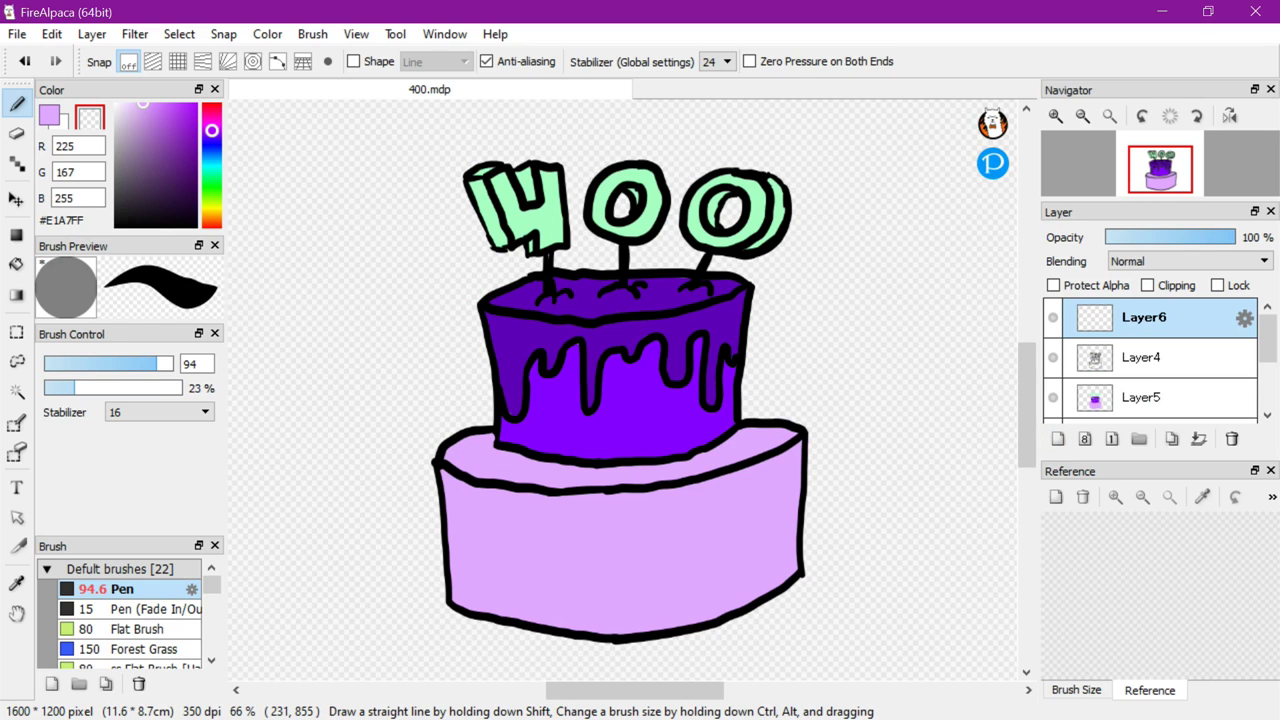
key("x")
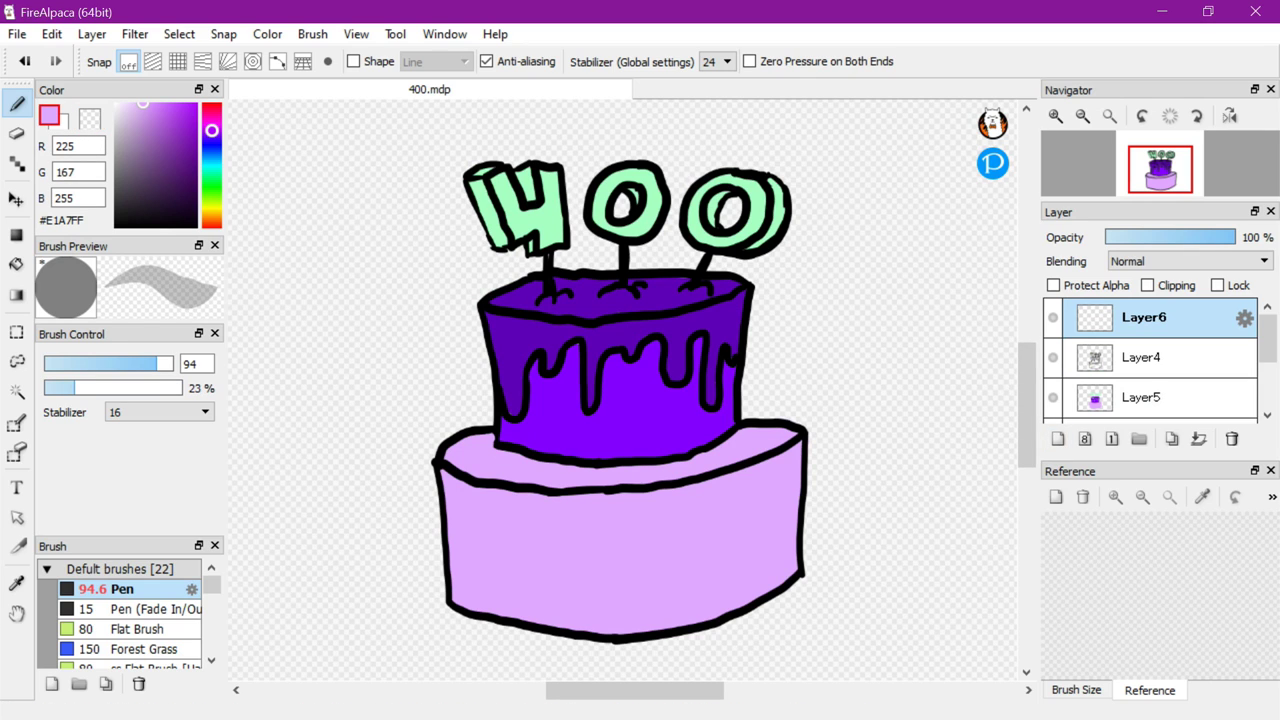
Shade the upper tier's top surface and the lower tier's top surface on Layer6 with black #000000 at 23% opacity
left_click(115, 226)
left_click(17, 392)
left_click(600, 302)
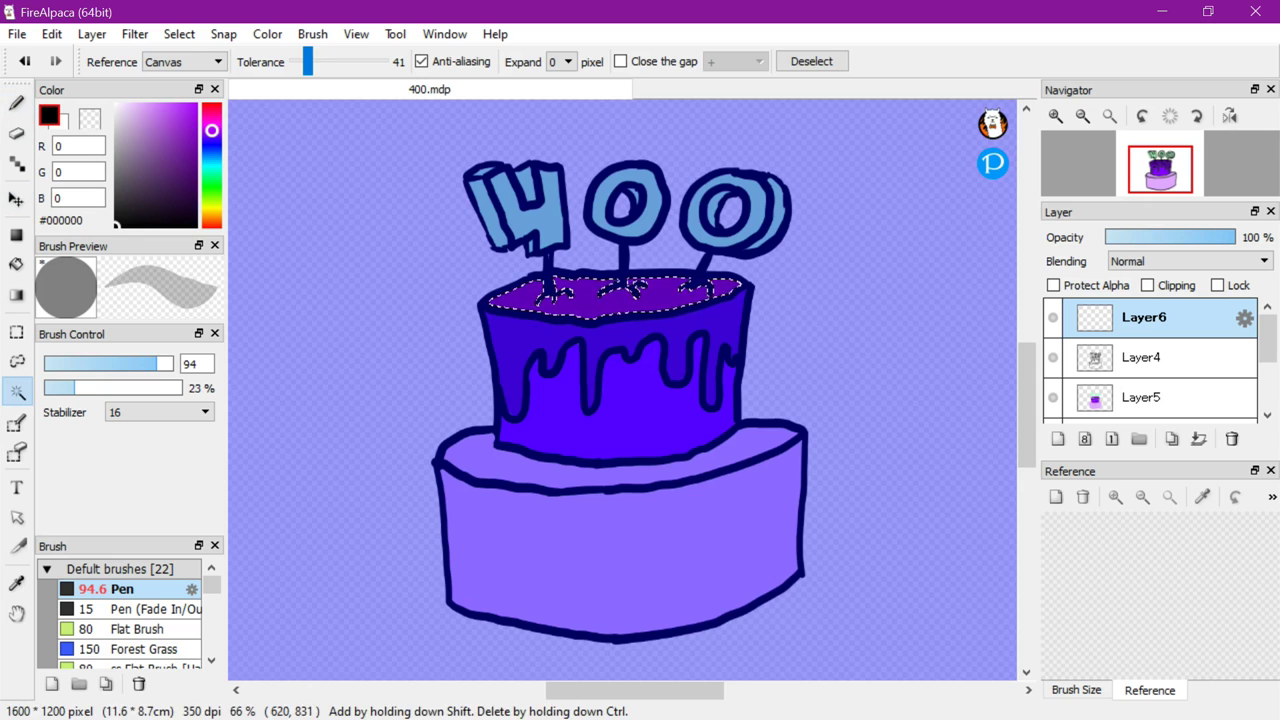
left_click(500, 469, "shift")
left_click(17, 104)
mouse_move(757, 267)
left_mouse_down()
mouse_move(515, 303)
mouse_move(595, 472)
mouse_move(790, 440)
left_mouse_up()
key("ctrl+d")
Select the lower tier's top surface by colour and return to the Pen tool
left_click(17, 391)
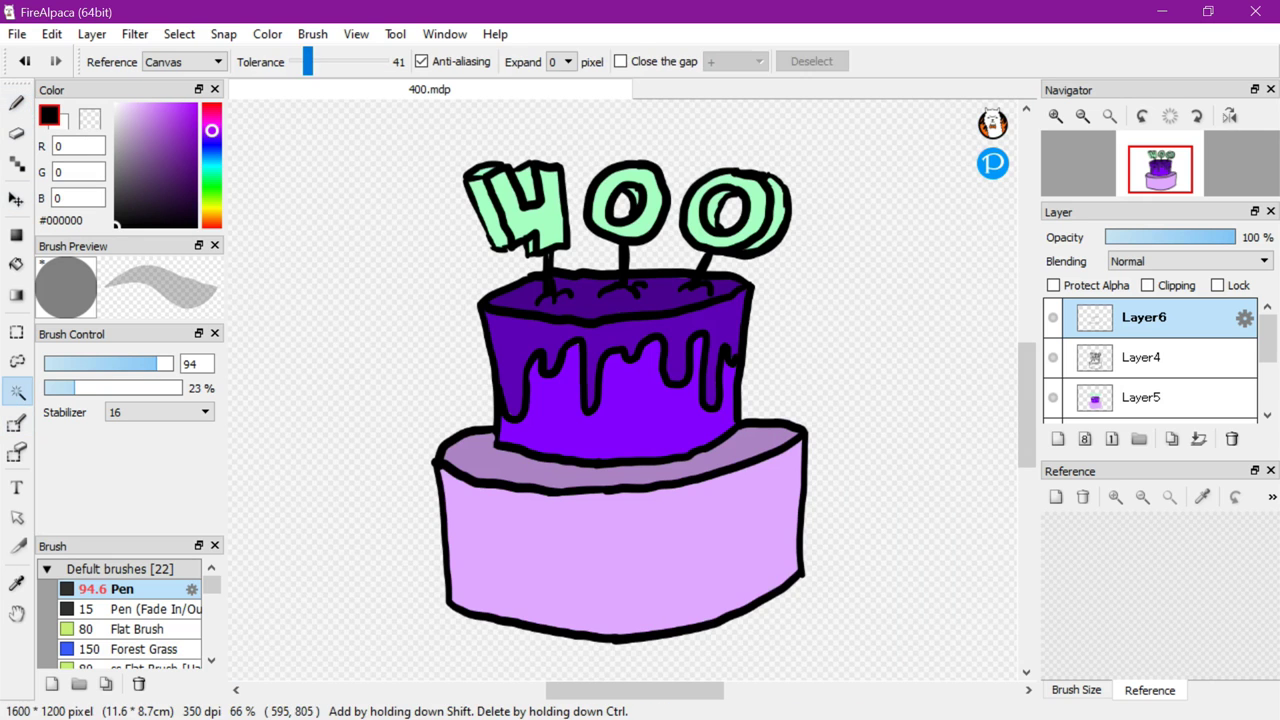
left_click(488, 463)
left_click(17, 104)
Try shading around the upper tier's base within the selection, reducing the pen size to 13.1
mouse_move(757, 425)
left_mouse_down()
mouse_move(640, 468)
mouse_move(515, 463)
mouse_move(739, 408)
left_mouse_up()
key("ctrl+z")
mouse_move(698, 460)
left_mouse_down()
mouse_move(544, 469)
mouse_move(474, 440)
left_mouse_up()
mouse_move(740, 408)
left_mouse_down()
mouse_move(648, 446)
mouse_move(505, 408)
left_mouse_up()
key("ctrl+z")
left_click(78, 364)
mouse_move(746, 432)
left_mouse_down()
mouse_move(660, 466)
mouse_move(538, 468)
left_mouse_up()
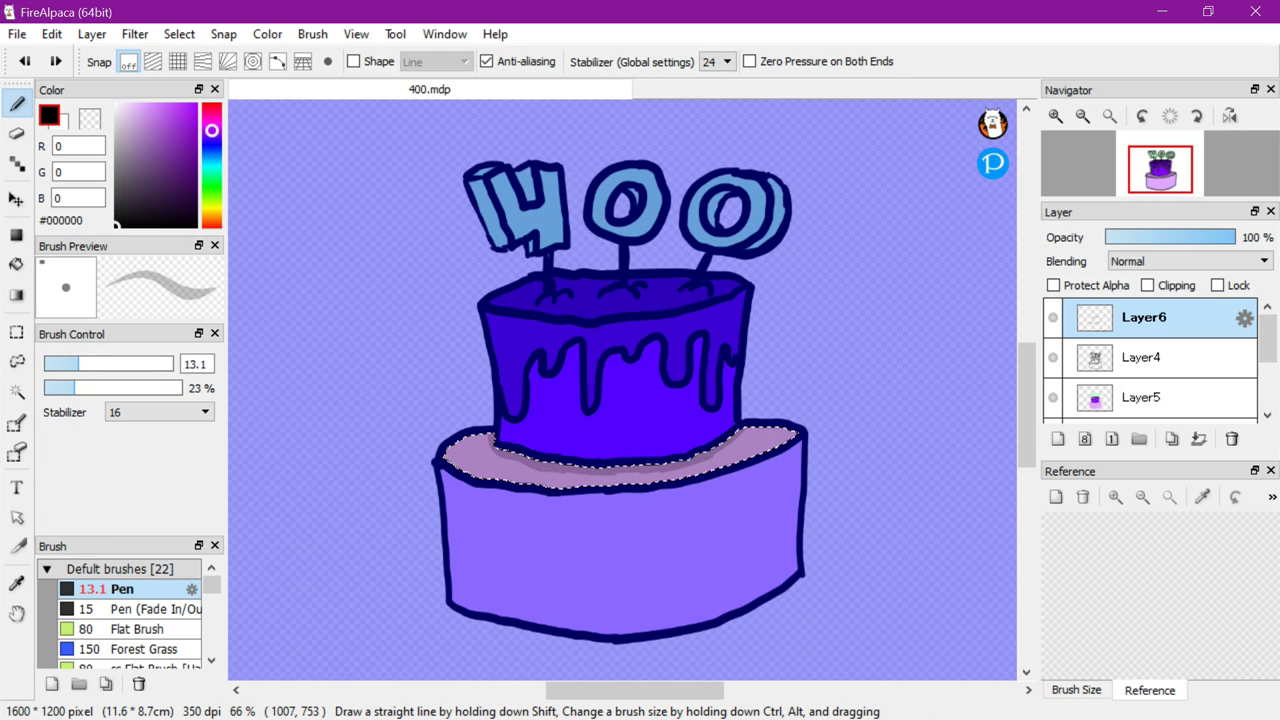
key("ctrl+z")
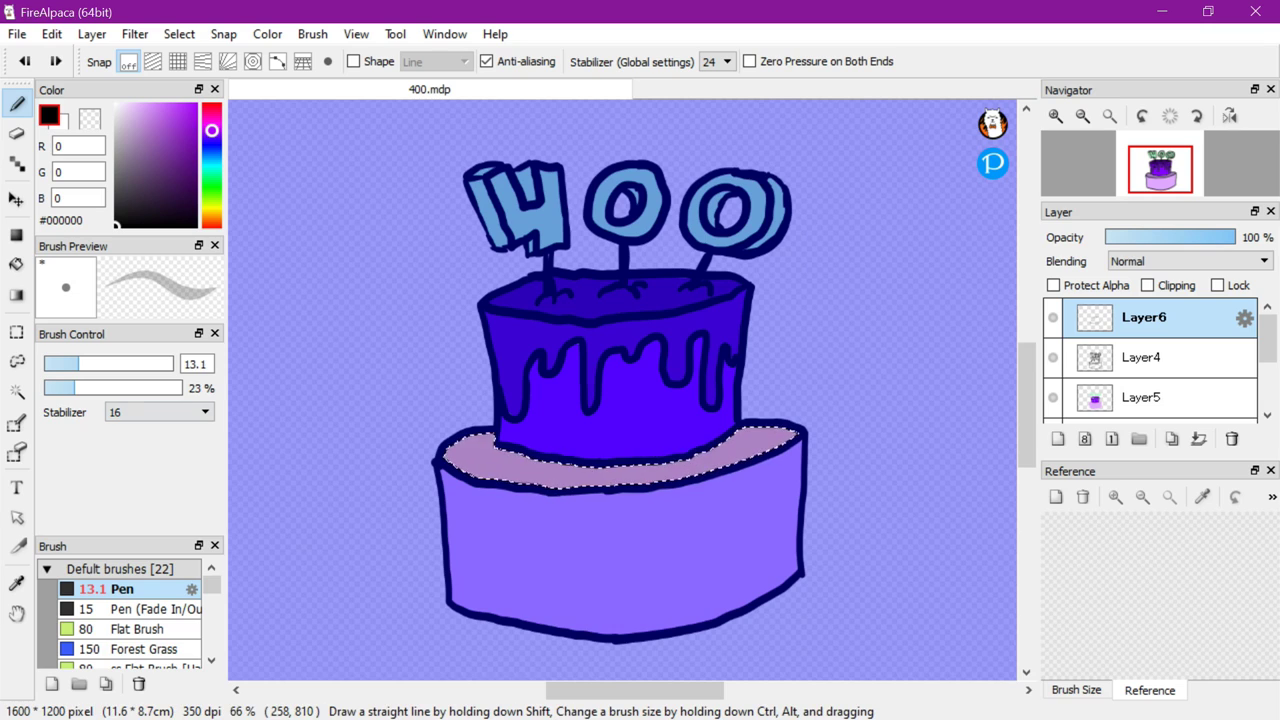
Set the pen size to about 15, paint a contact shadow along the upper tier's base and clear the selection
left_click_drag(82, 364, 85, 364)
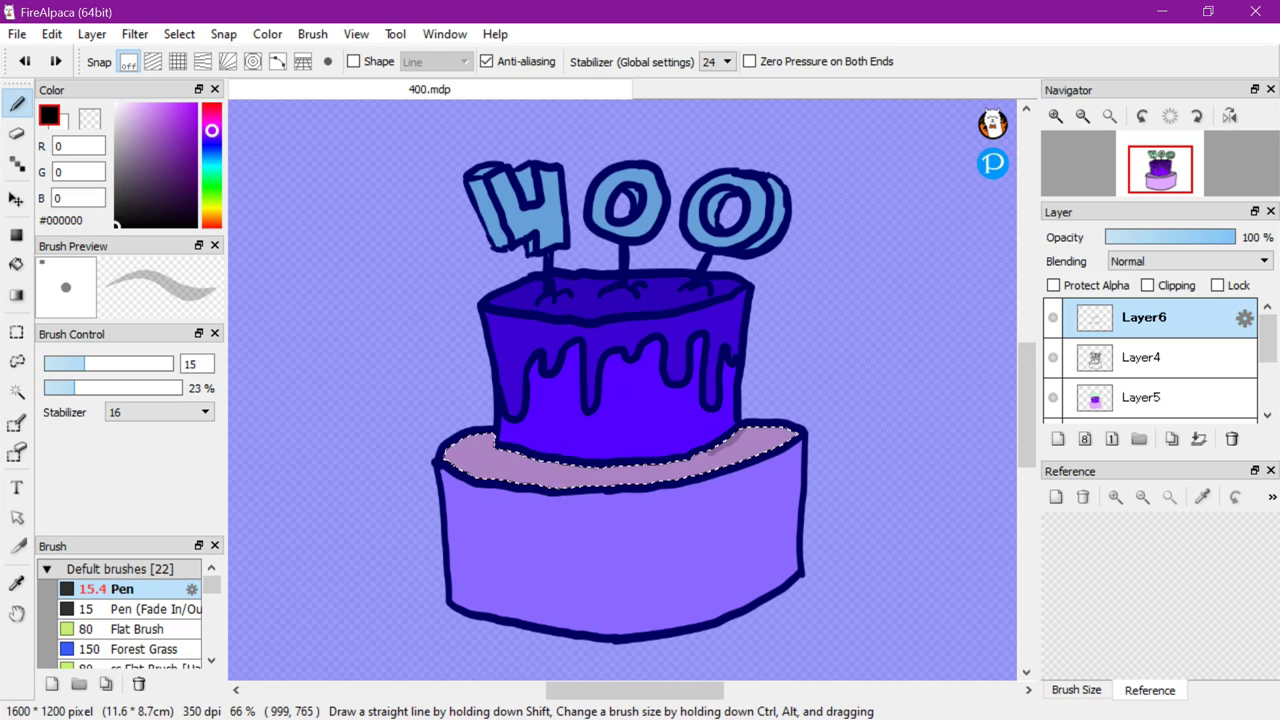
mouse_move(710, 454)
left_mouse_down()
mouse_move(550, 473)
mouse_move(490, 438)
left_mouse_up()
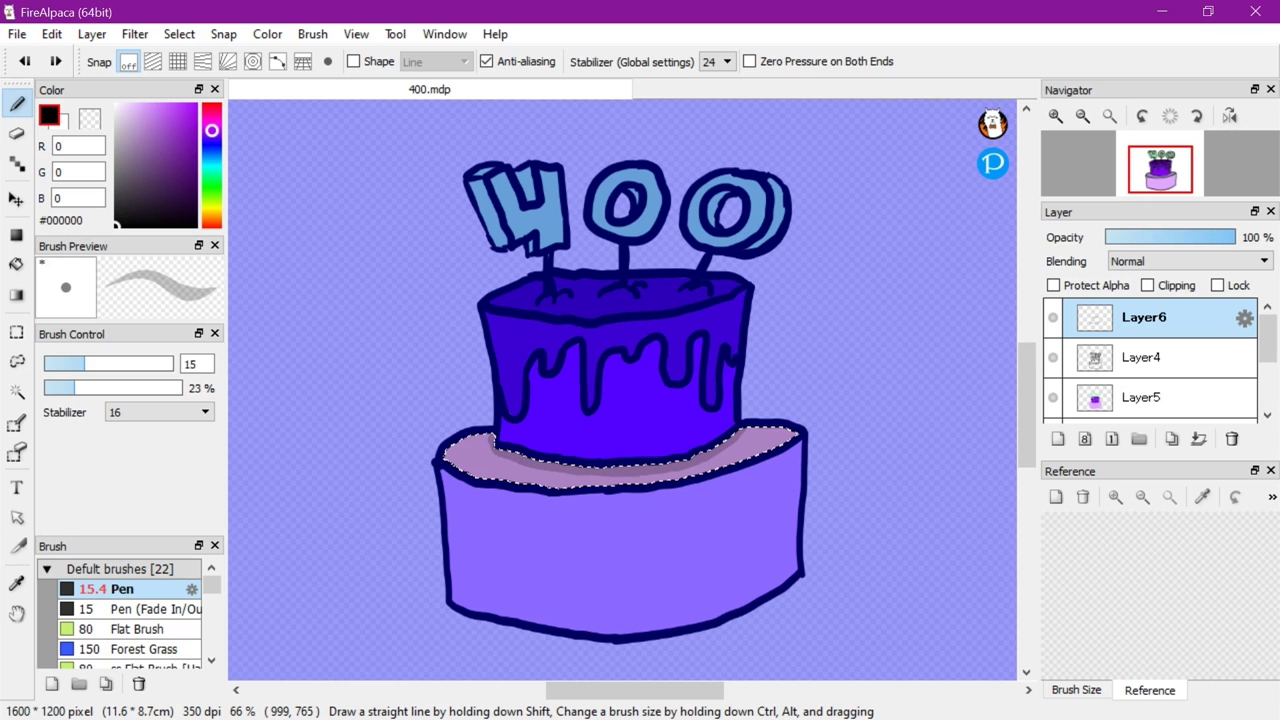
key("ctrl+d")
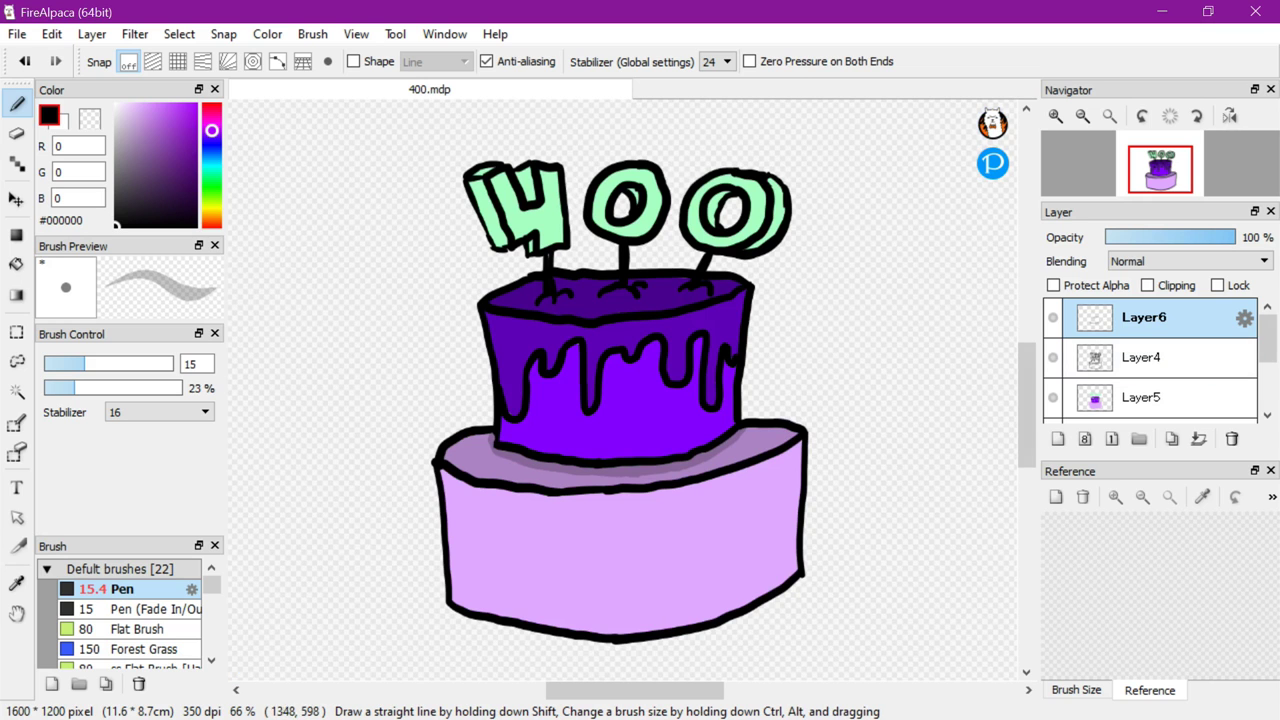
Select the upper tier's top surface and paint translucent black shadows around the candle bases
left_click(17, 392)
left_click(590, 290)
key("b")
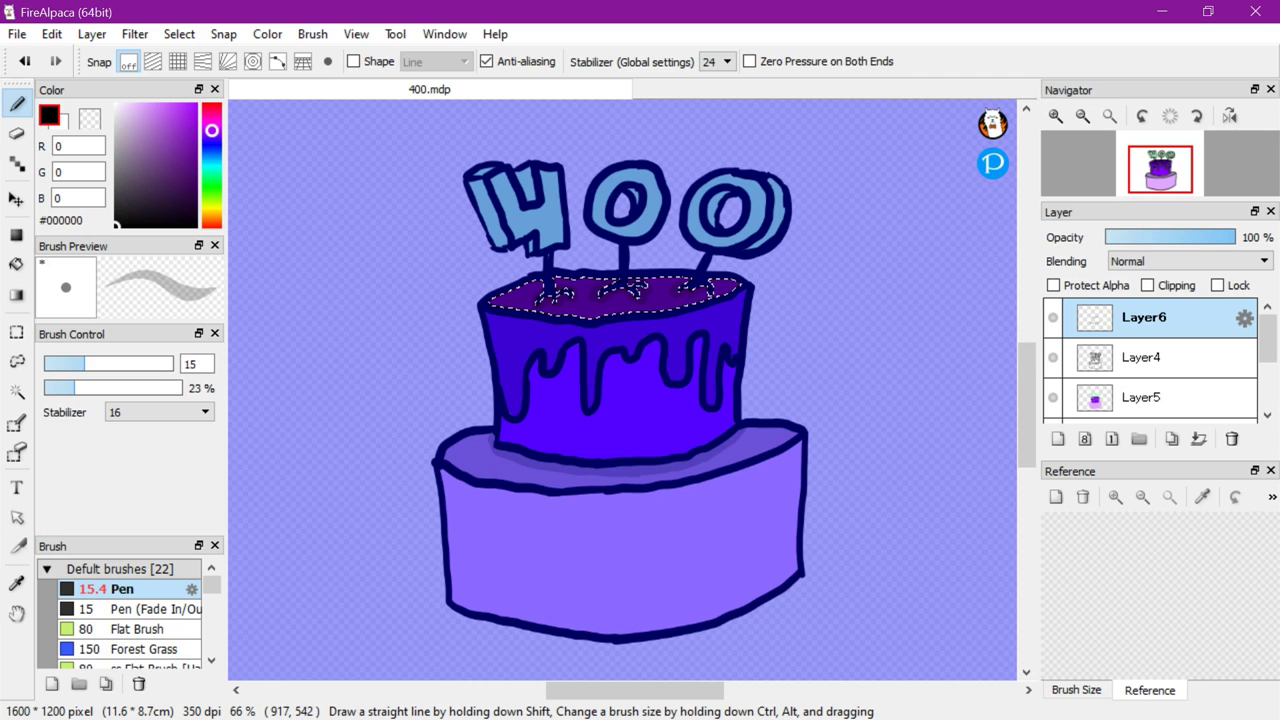
key("ctrl+d")
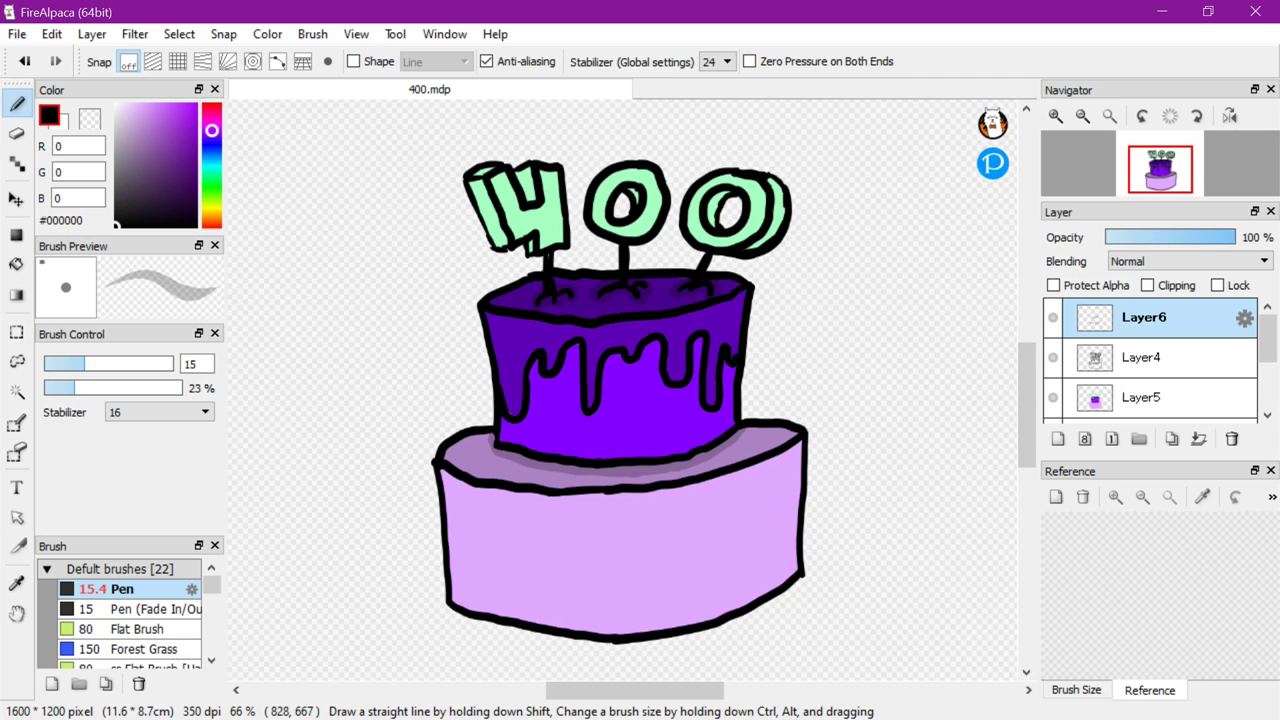
left_click(17, 392)
left_click(534, 245)
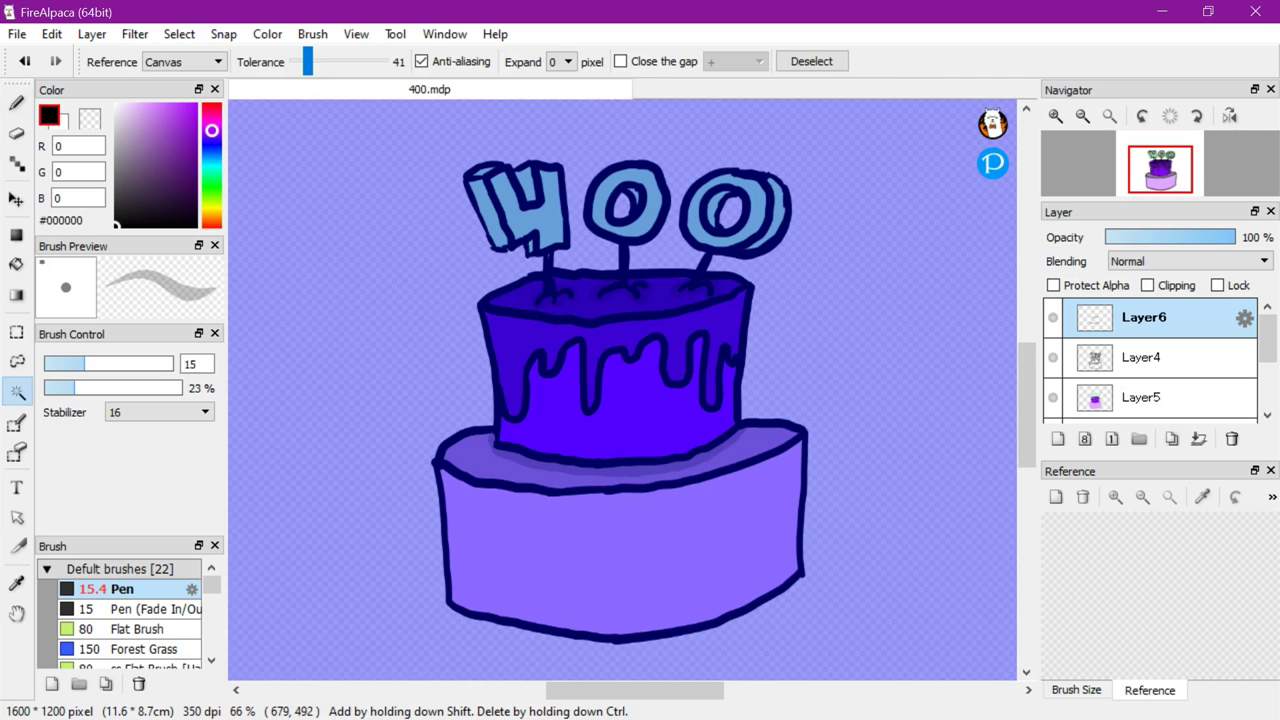
key("ctrl+d")
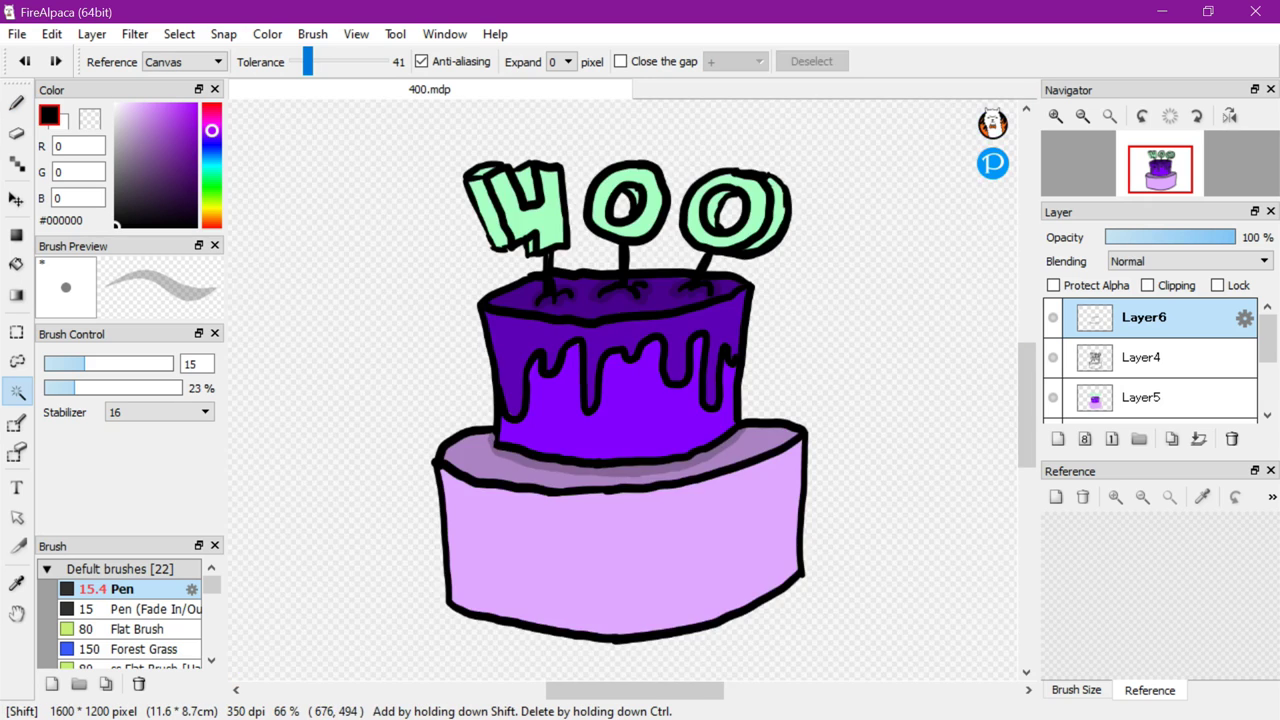
key("ctrl+a")
key("ctrl+d")
key("ctrl+a")
key("ctrl+d")
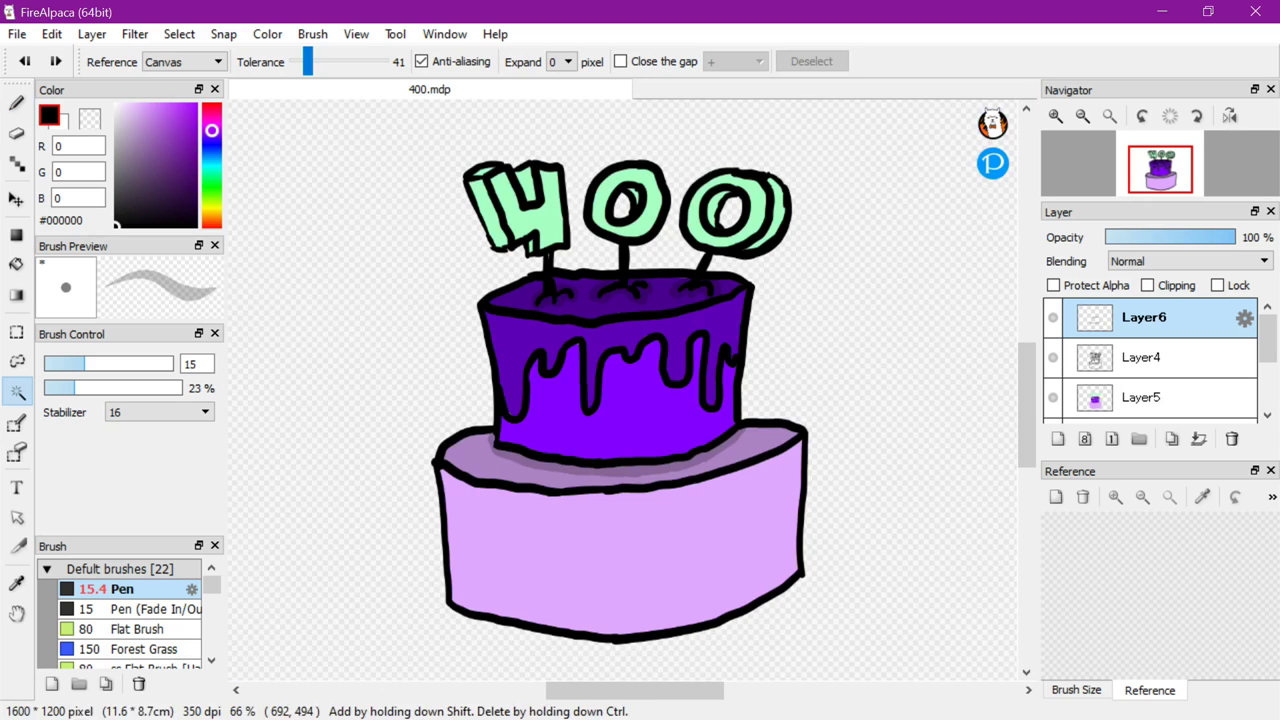
Select the inner depth faces of the 4 and both zeros and shade them black with the pen at size 25
key("ctrl+a")
left_click(525, 183, "shift")
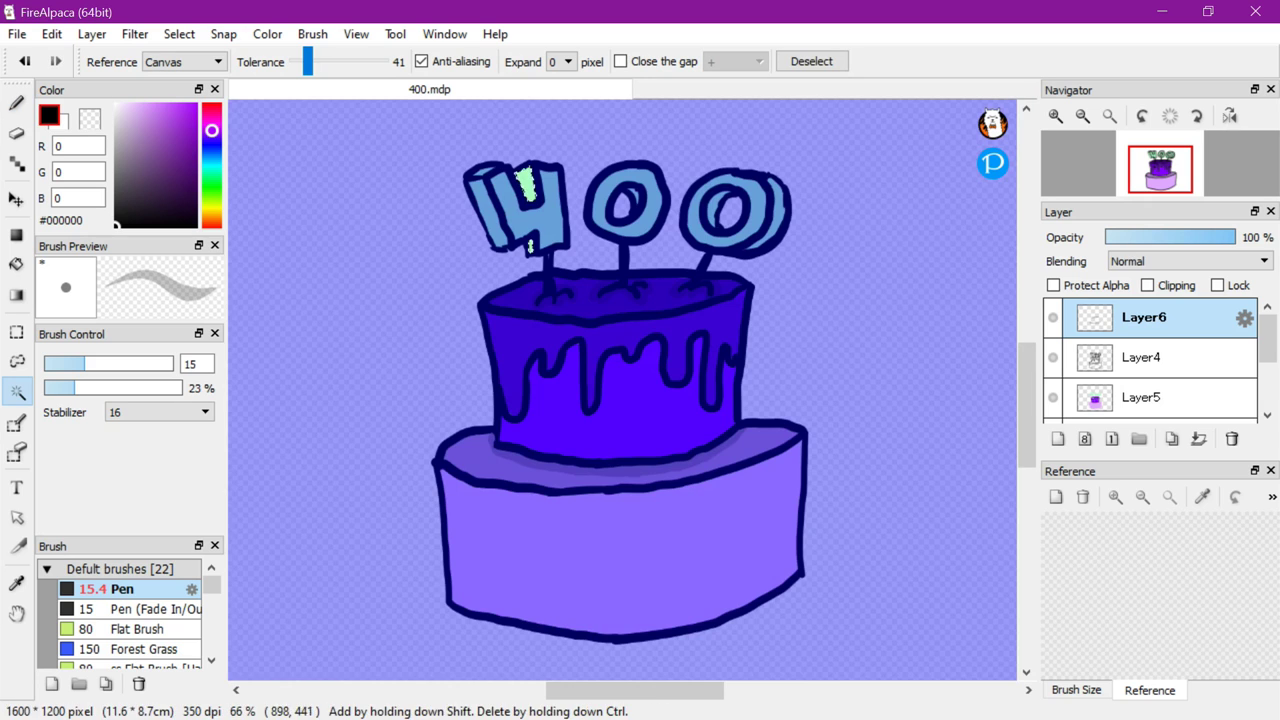
left_click(715, 207, "shift")
left_click(17, 104)
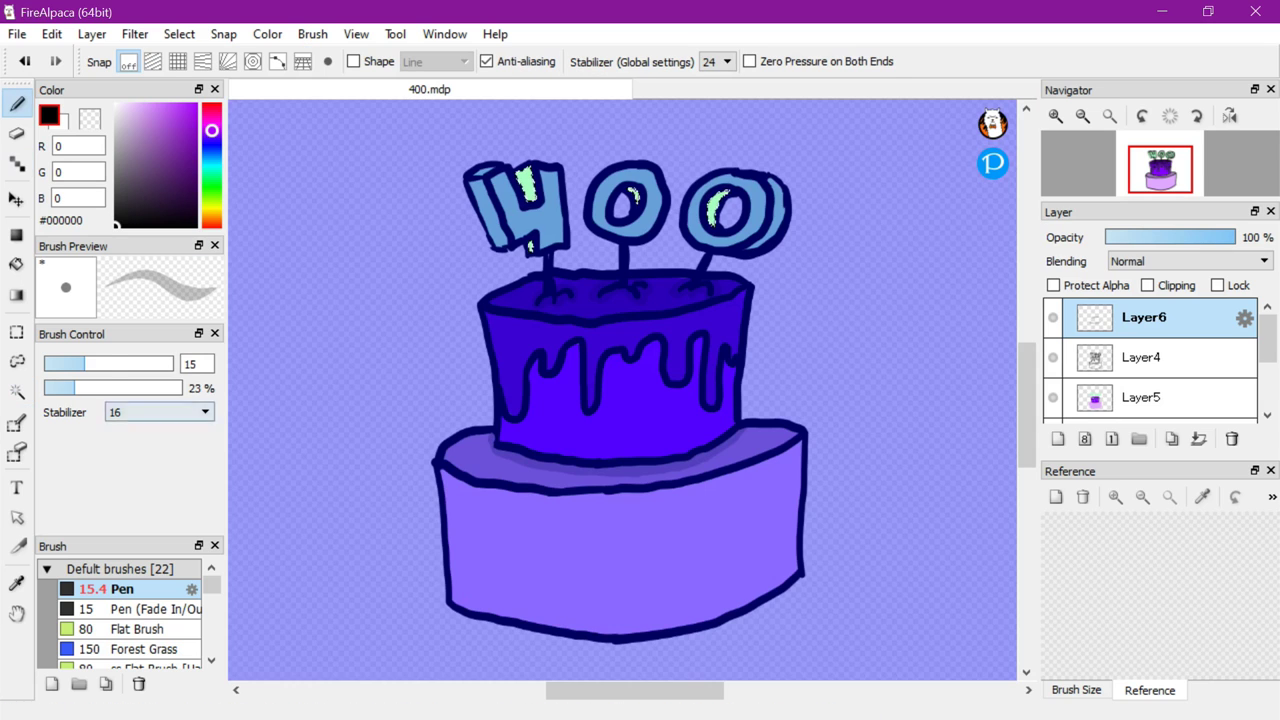
left_click(110, 364)
left_click_drag(522, 160, 634, 198)
left_click_drag(720, 192, 712, 225)
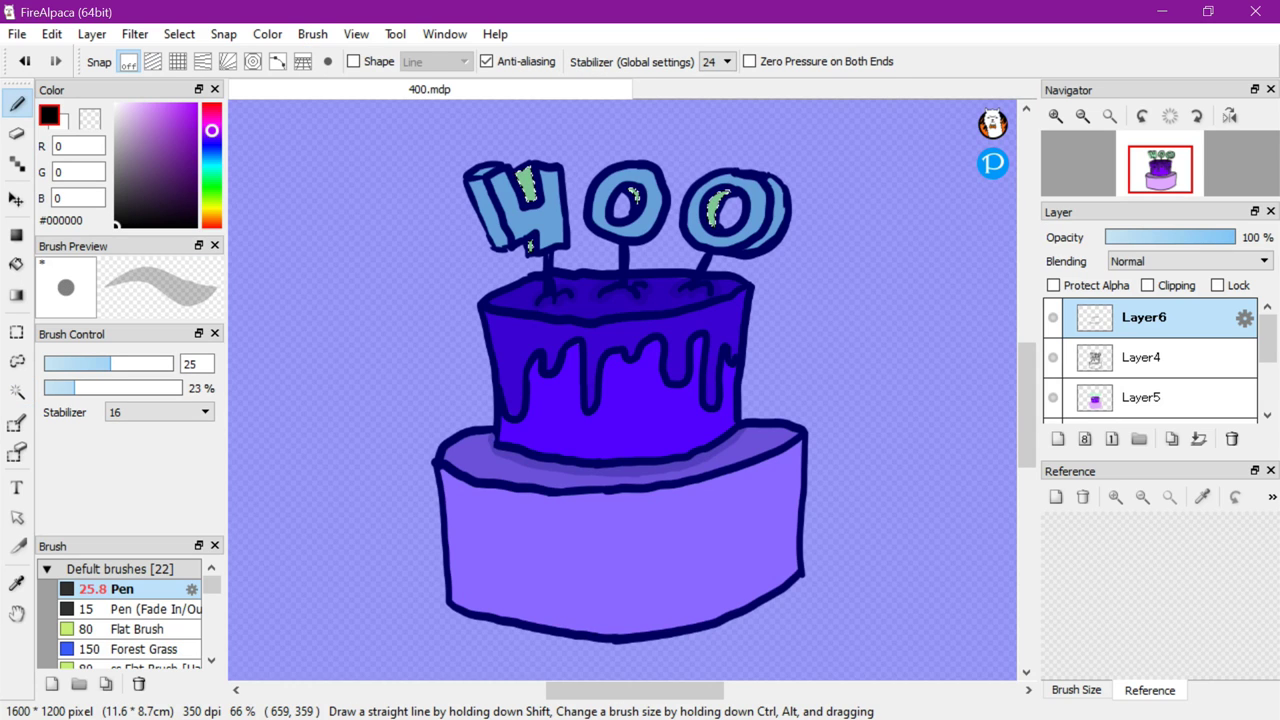
key("ctrl+d")
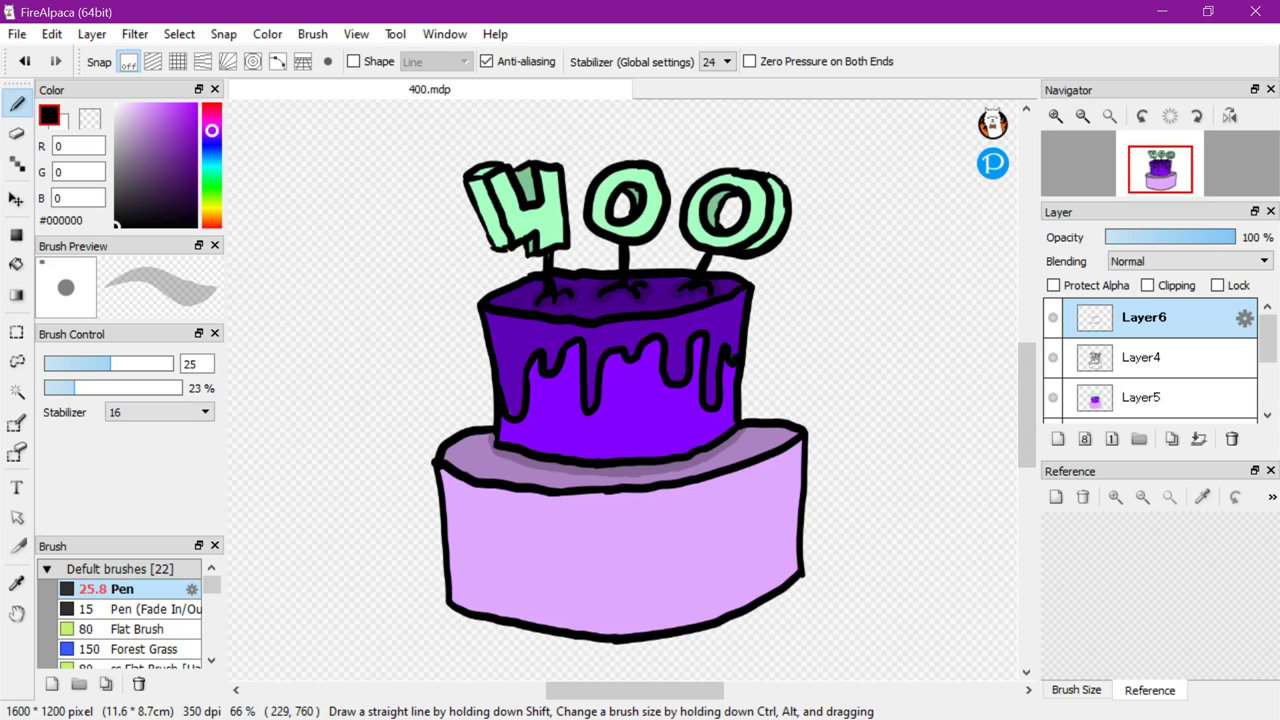
Set the pen size to 15 and paint translucent black shadows beneath the dripping icing on the upper tier's side
double_click(193, 364)
type("15")
left_click(17, 392)
left_click(536, 397)
left_click(17, 104)
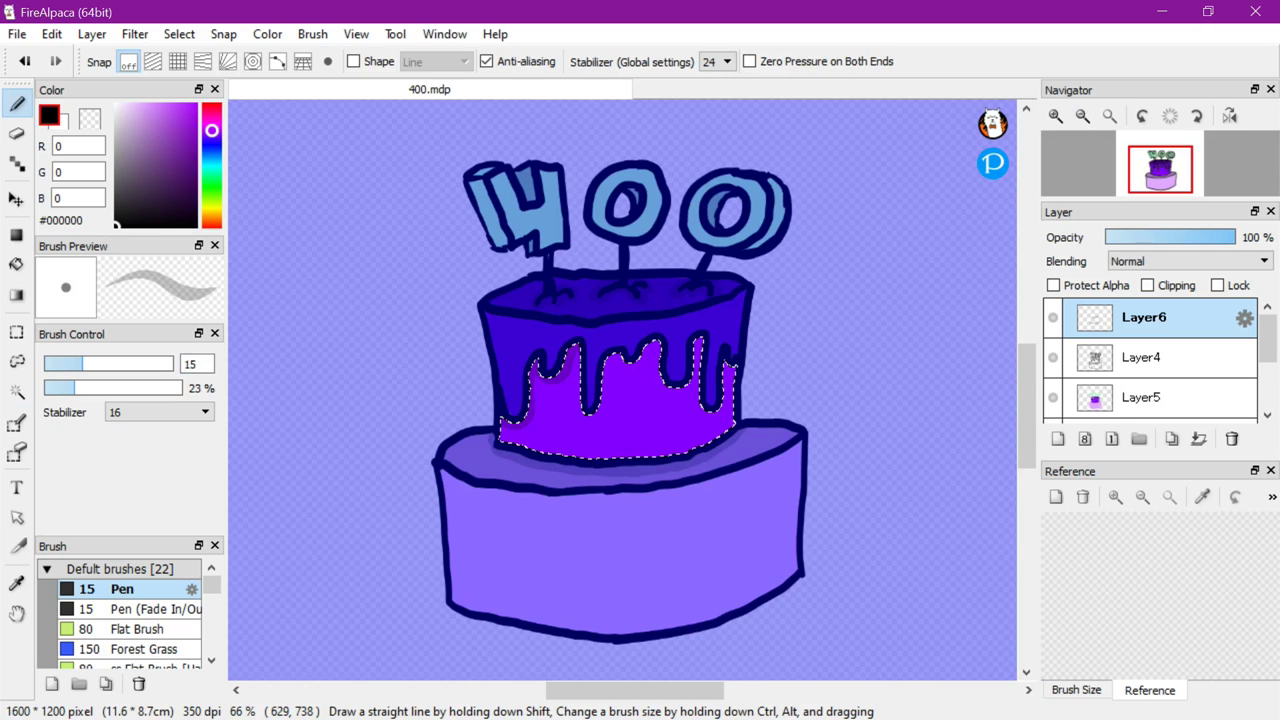
left_click_drag(576, 352, 590, 420)
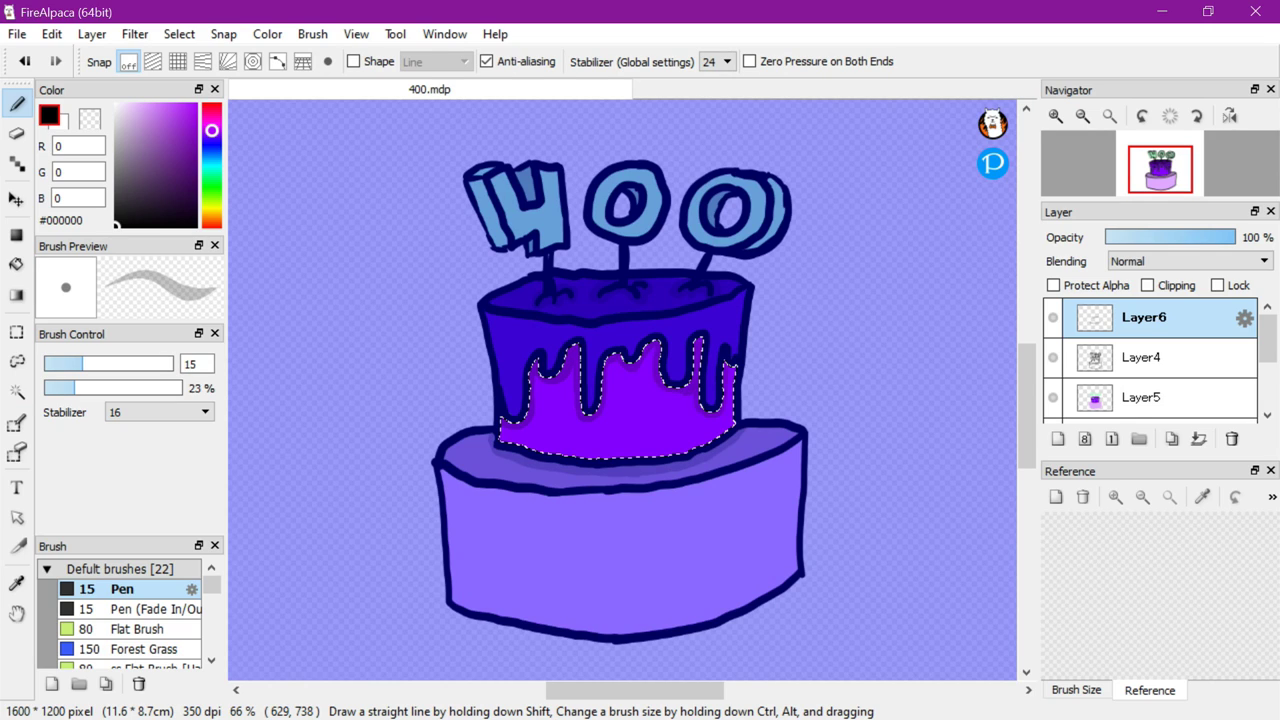
key("ctrl+d")
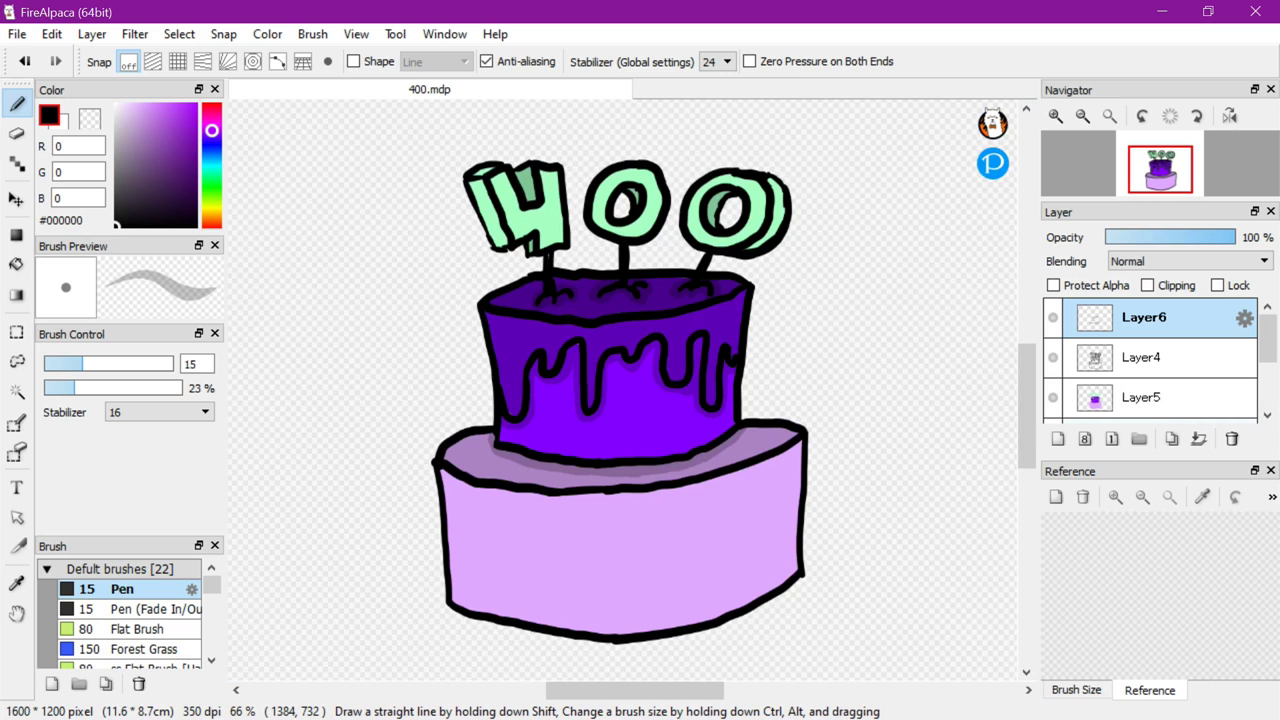
Select the 4 candle's side face and shade it with the translucent black pen
left_click(17, 392)
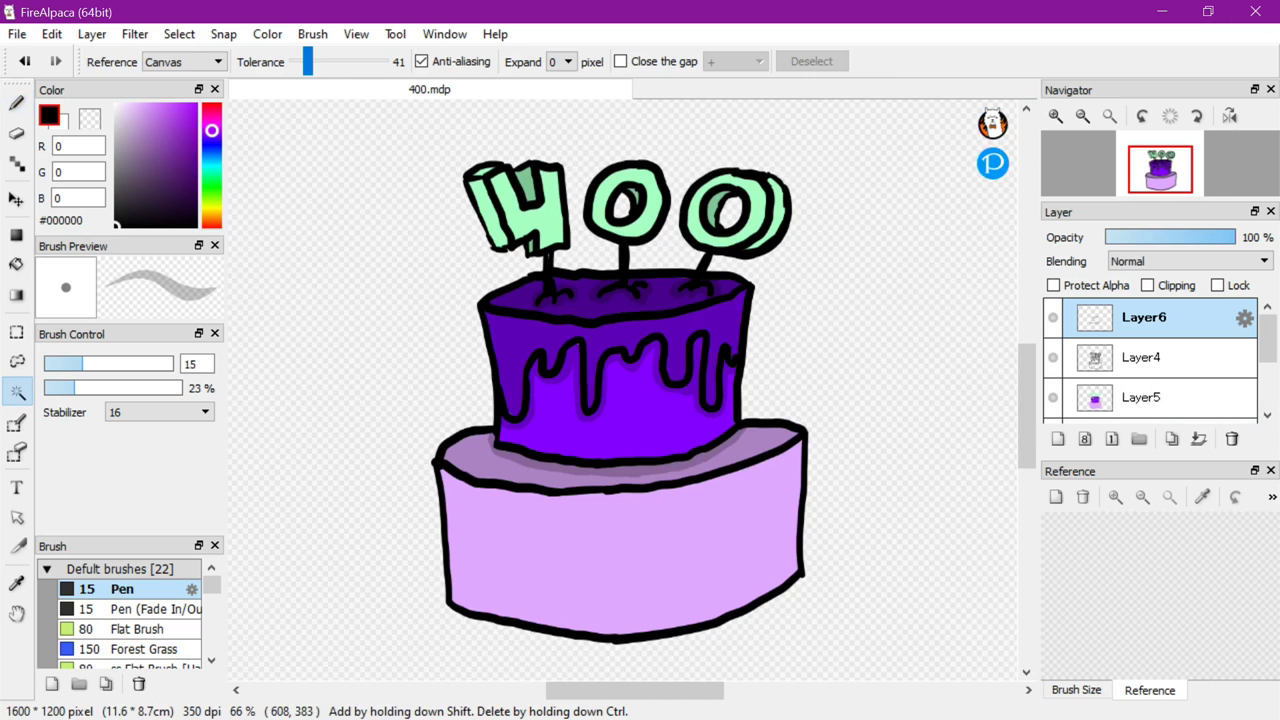
left_click(483, 172)
left_click(17, 104)
key("ctrl+d")
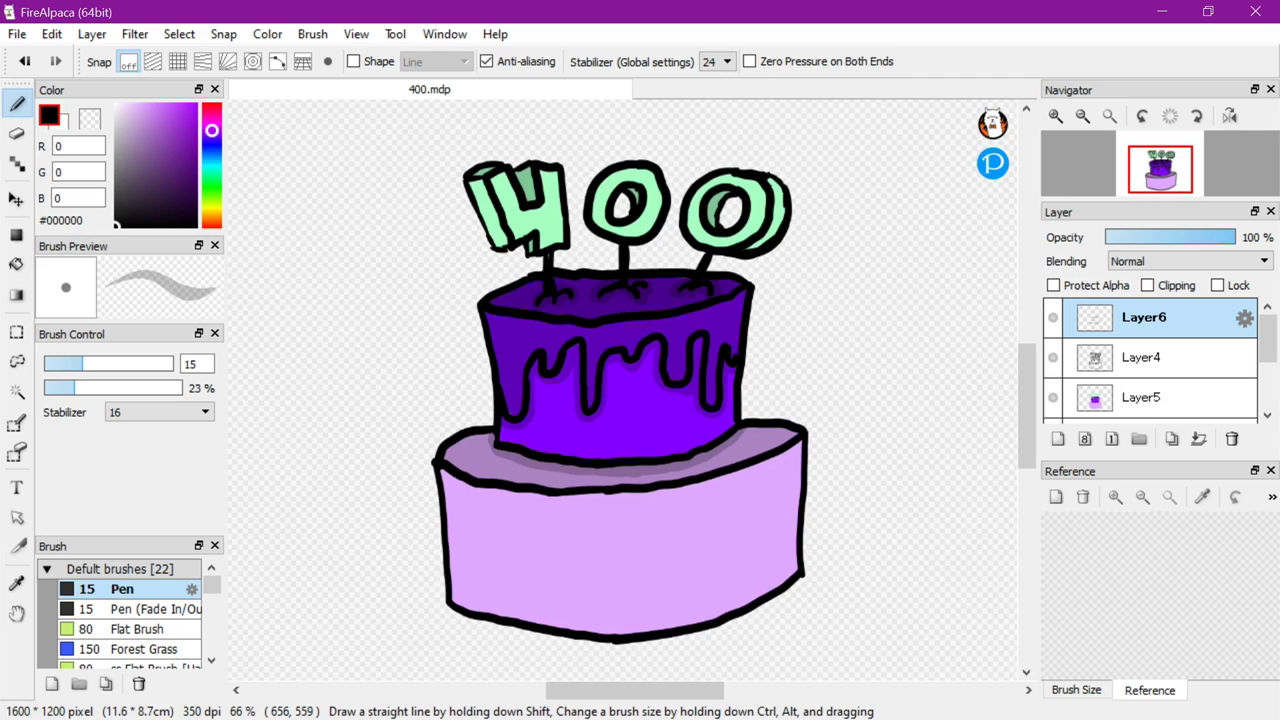
Try drawing translucent black strokes across the lower tier's side
scroll(701, 289, "down", 2)
scroll(880, 348, "up", 1)
left_click_drag(574, 690, 552, 690)
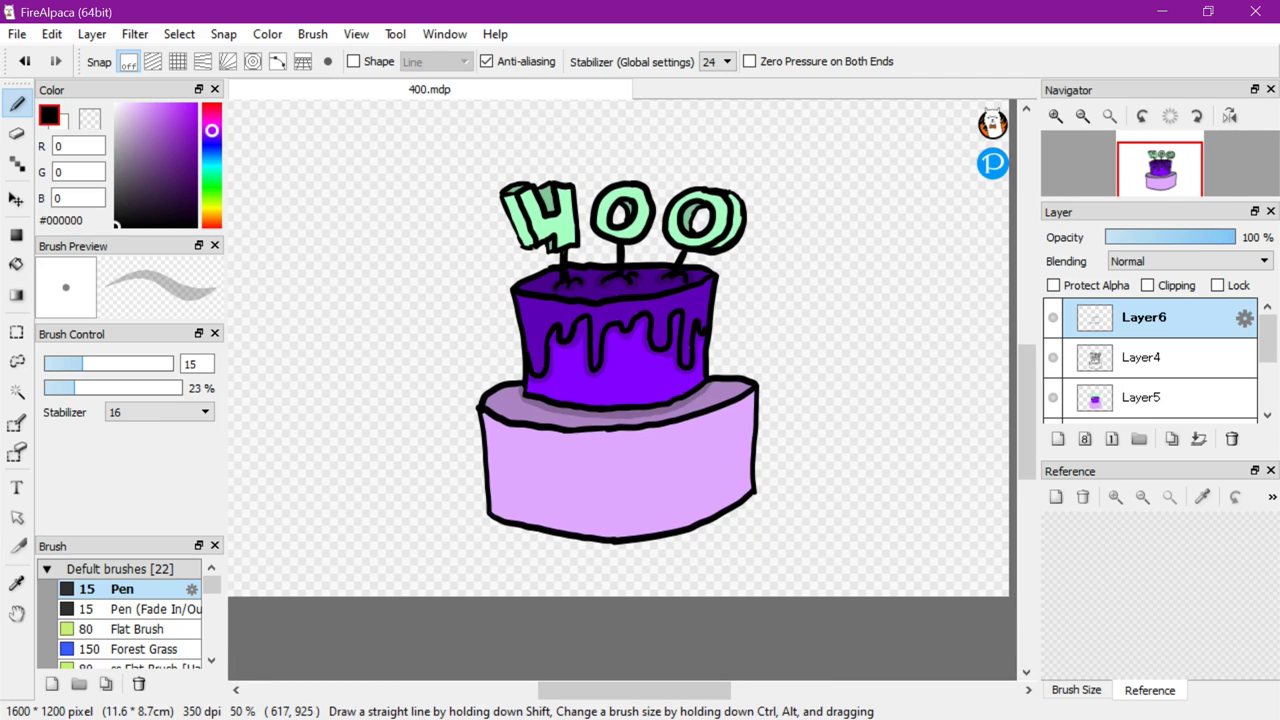
mouse_move(514, 458)
left_mouse_down()
mouse_move(546, 496)
mouse_move(562, 458)
mouse_move(606, 500)
left_mouse_up()
left_click_drag(638, 458, 676, 488)
mouse_move(706, 442)
left_mouse_down()
mouse_move(692, 492)
mouse_move(712, 486)
left_mouse_up()
key("ctrl+z")
key("ctrl+z")
key("ctrl+z")
key("ctrl+z")
key("ctrl+z")
key("ctrl+z")
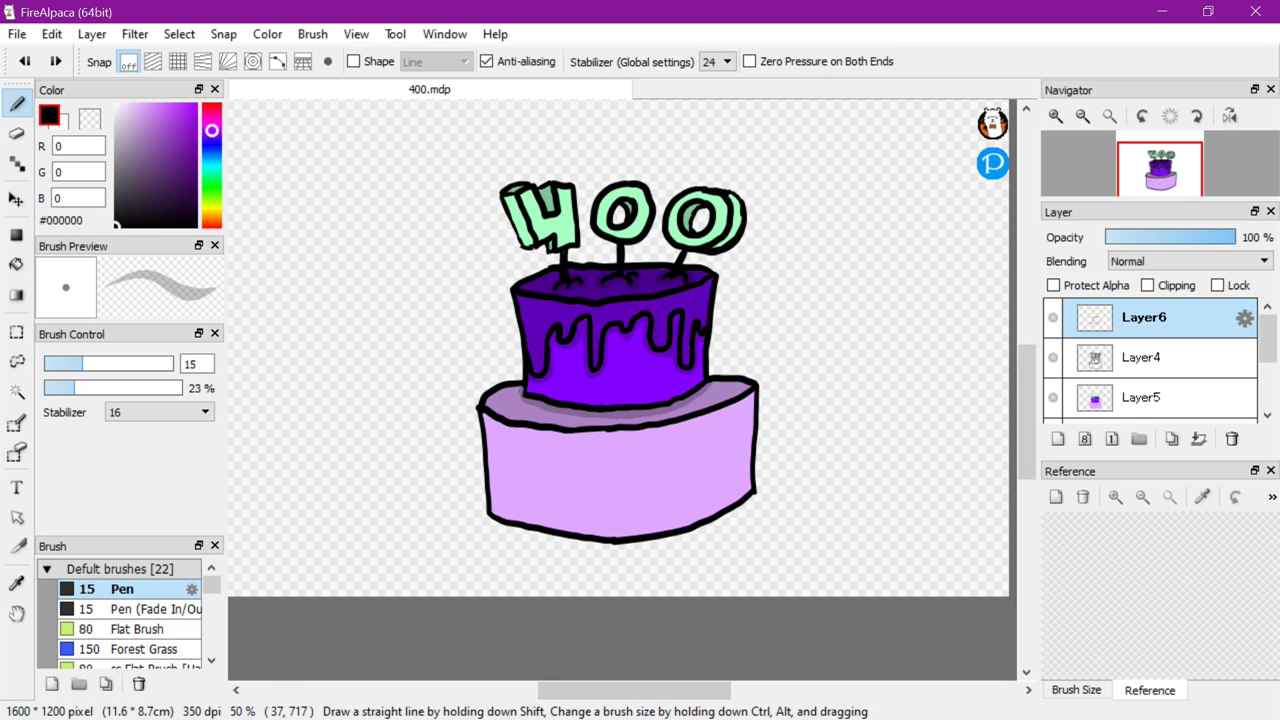
Set the pen to white #FFFFFF at 100% opacity and size 3.9, and undo the trial number lettering on the lower tier
left_click_drag(124, 118, 115, 104)
left_click(176, 388)
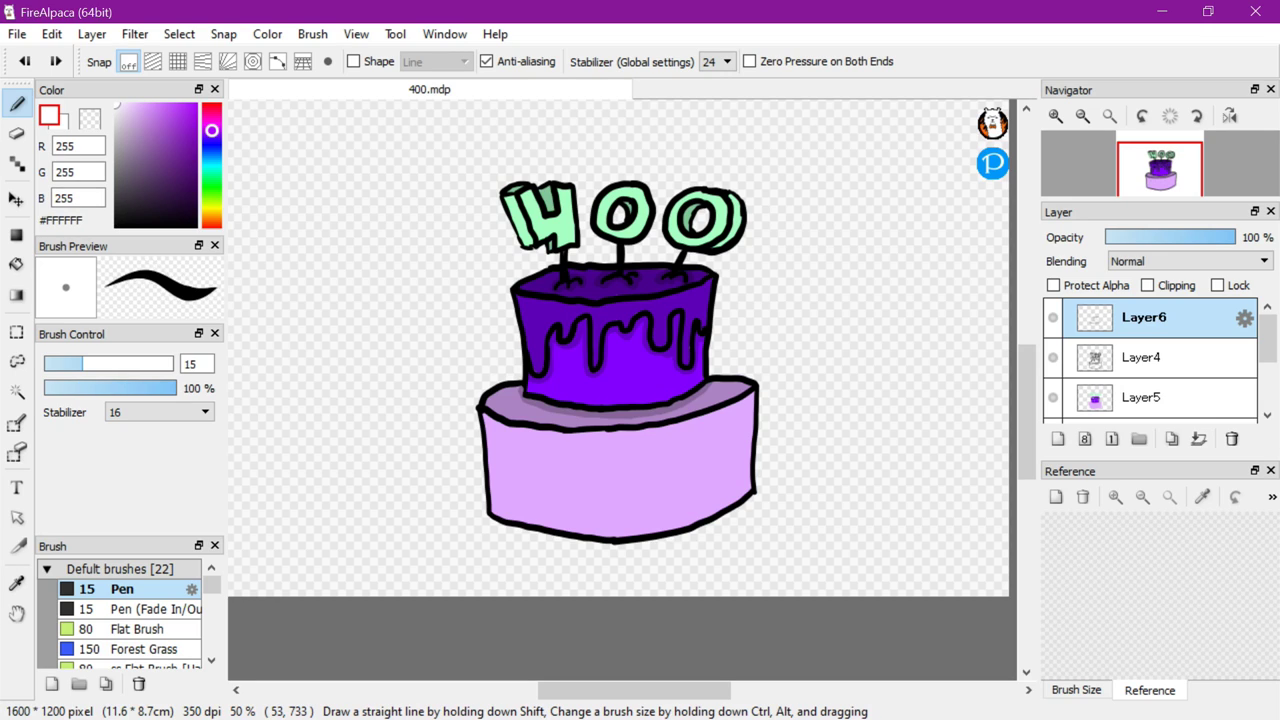
left_click(54, 364)
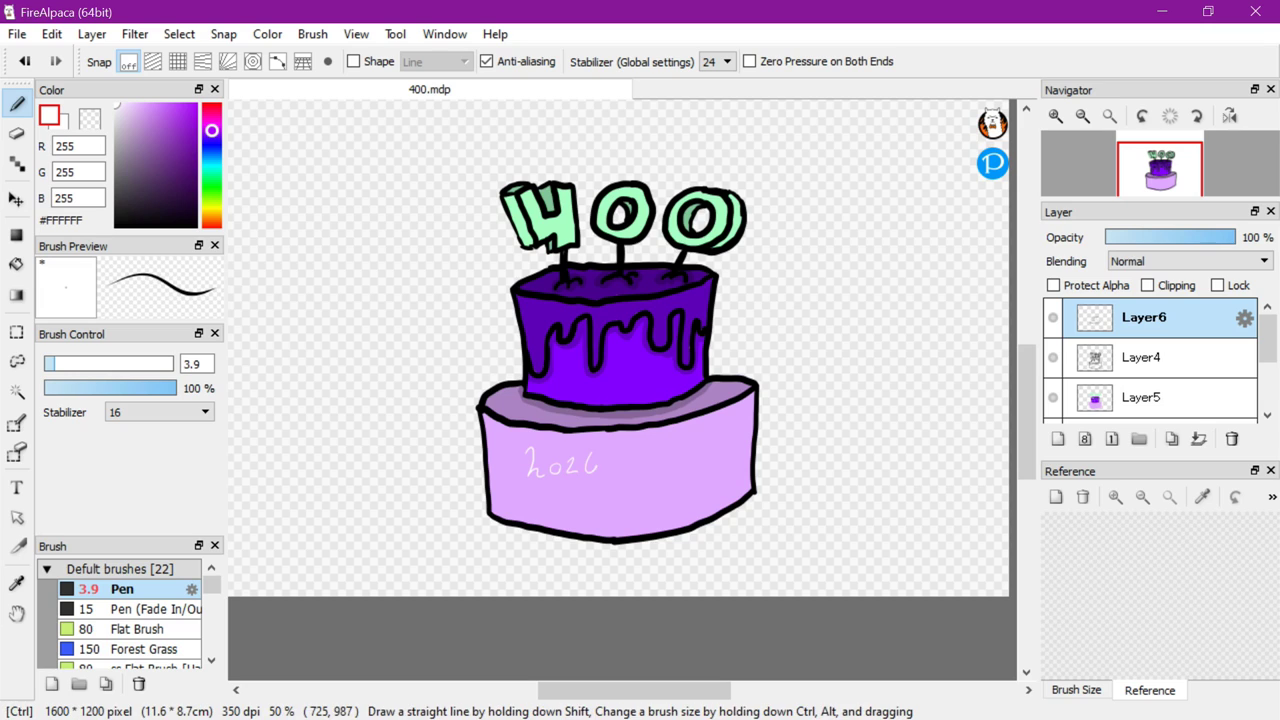
key("ctrl+z")
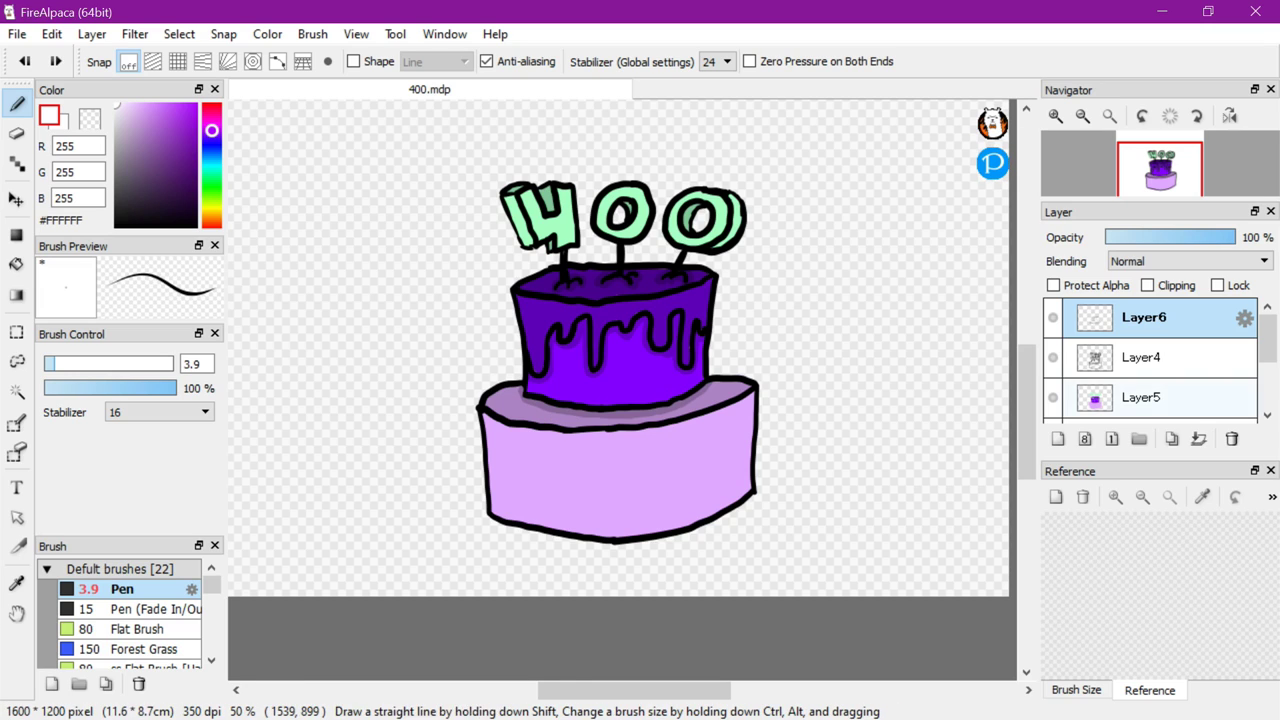
Add a new layer above Layer6 and try handwriting the artist's signature in white near the lower tier's bottom corner
left_click(1058, 438)
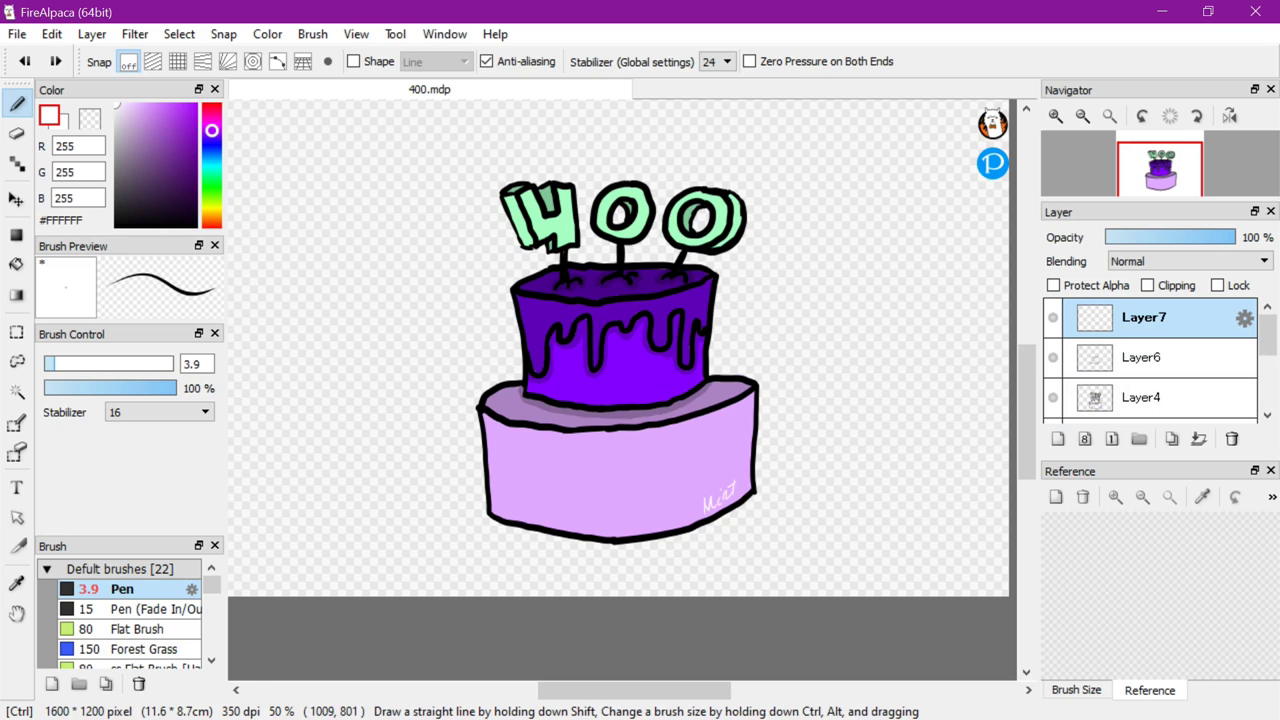
key("ctrl+z")
key("ctrl+z")
key("ctrl+z")
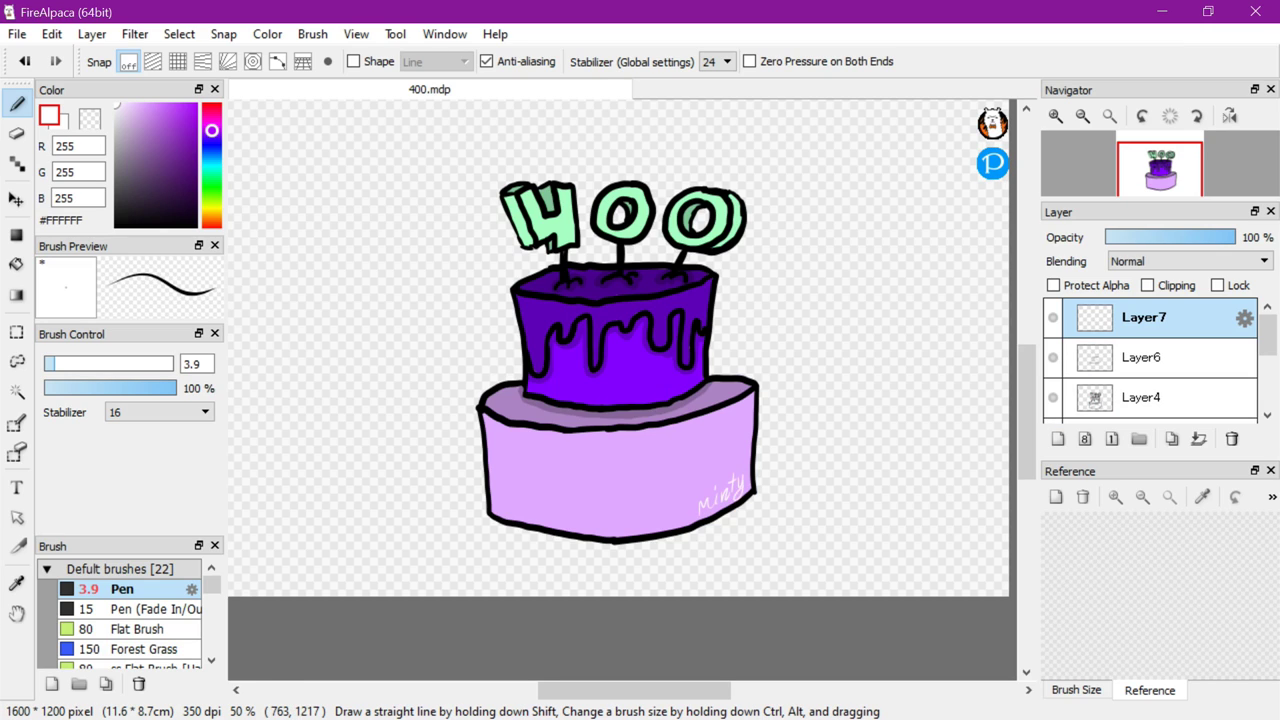
key("ctrl+z")
key("ctrl+z")
key("ctrl+z")
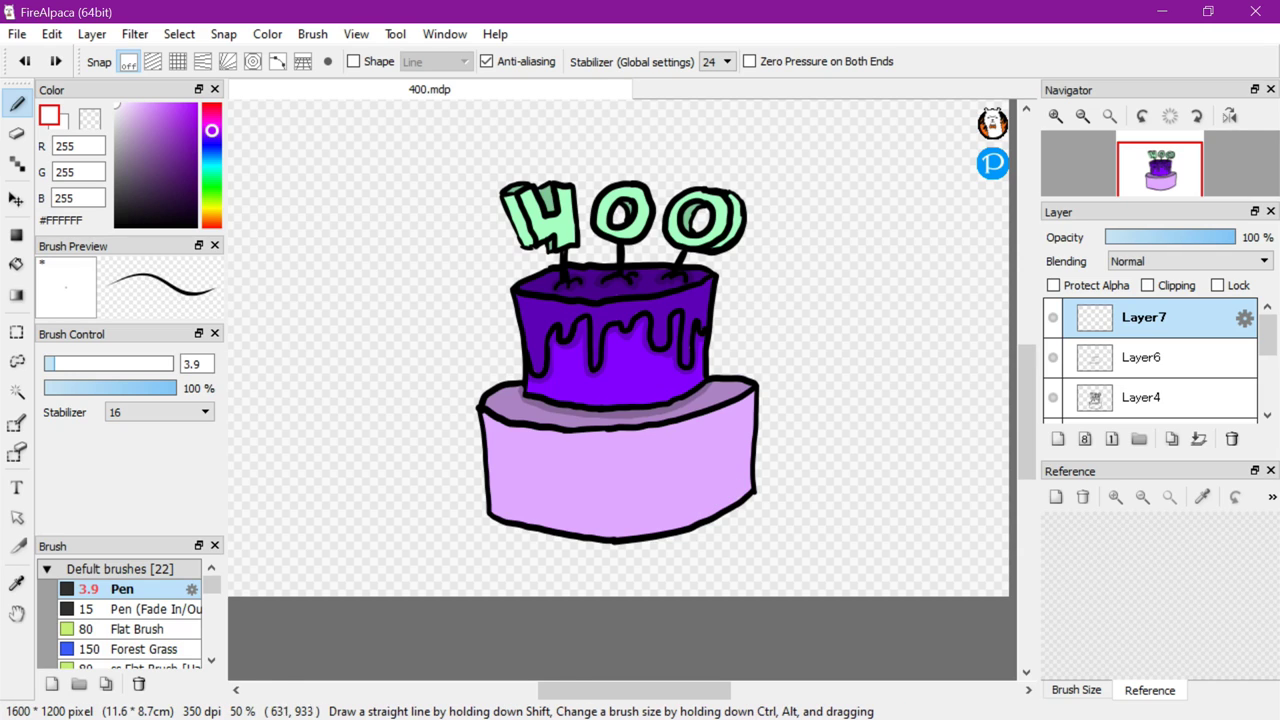
Try handwriting 20/21 in white across the lower tier's side with the artist's signature below it
left_click_drag(523, 458, 551, 494)
left_click_drag(588, 456, 619, 507)
mouse_move(652, 468)
left_mouse_down()
mouse_move(702, 484)
mouse_move(648, 532)
left_mouse_up()
left_click_drag(655, 515, 663, 513)
left_click_drag(670, 521, 670, 502)
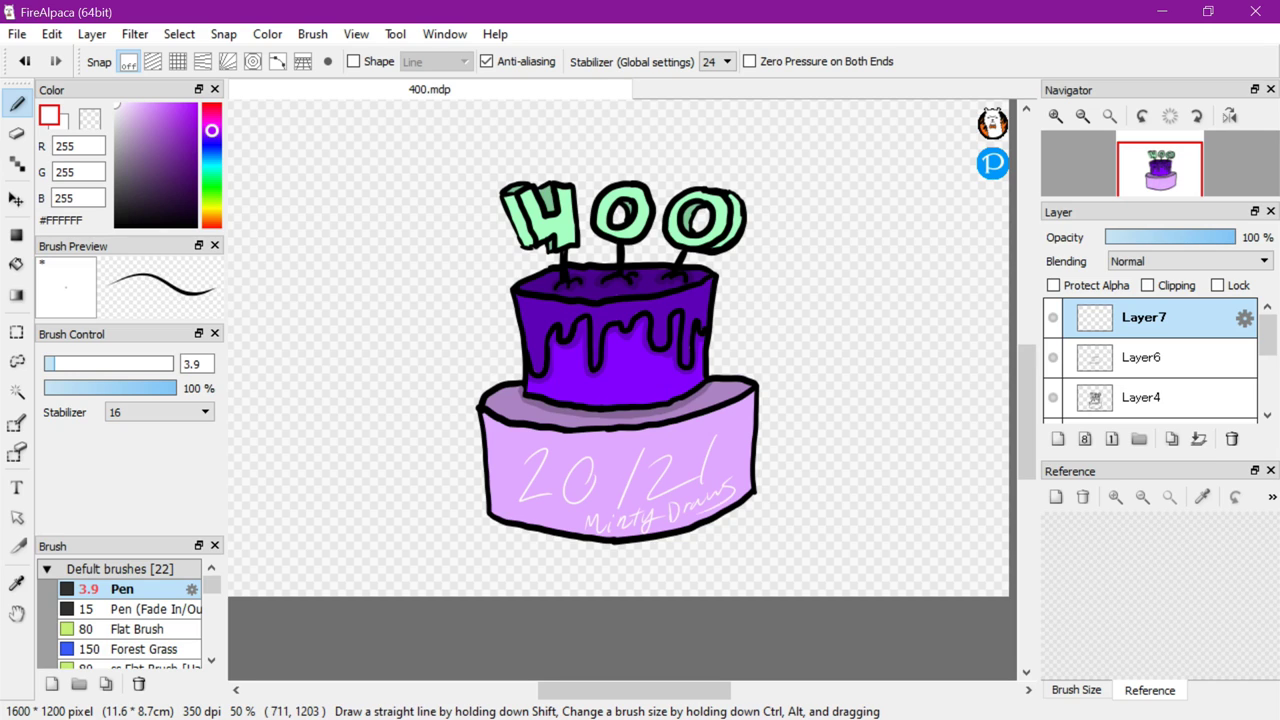
key("ctrl+z")
key("ctrl+z")
key("ctrl+z")
key("ctrl+z")
key("ctrl+z")
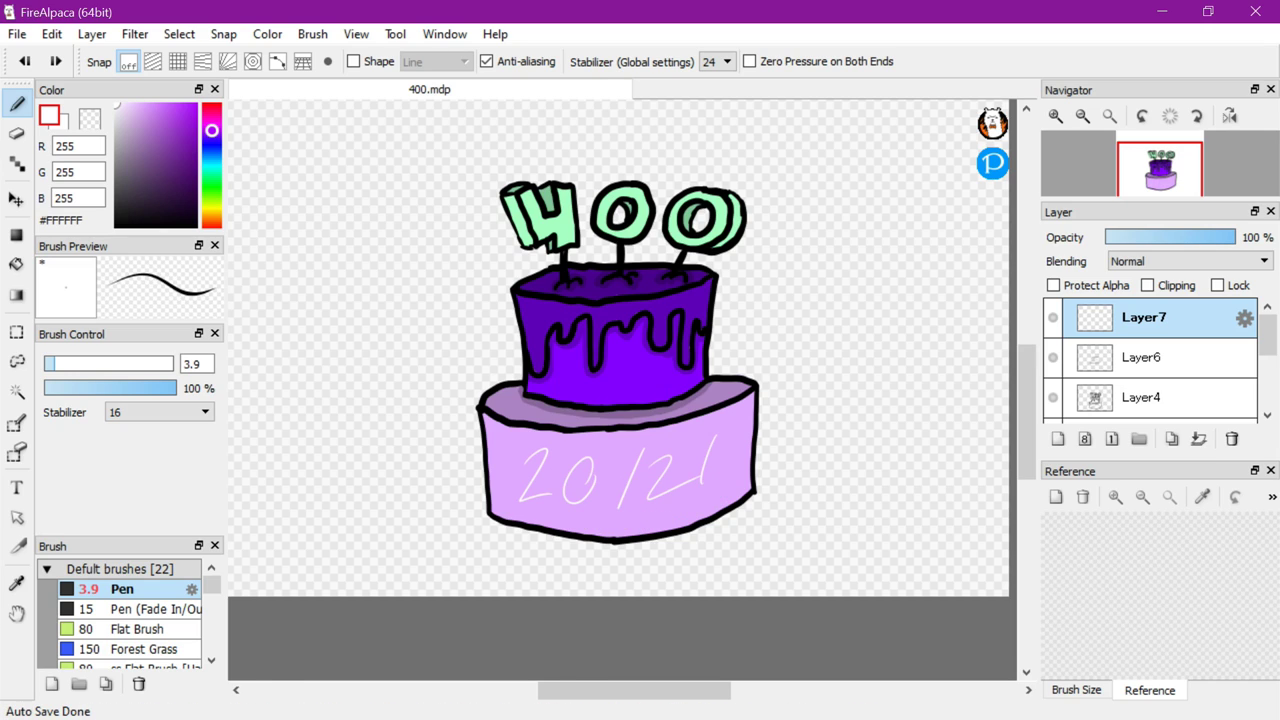
Undo the handwritten 20/21 and the remaining trial strokes on Layer7
key("ctrl+z")
key("ctrl+z")
key("ctrl+z")
key("ctrl+z")
key("ctrl+z")
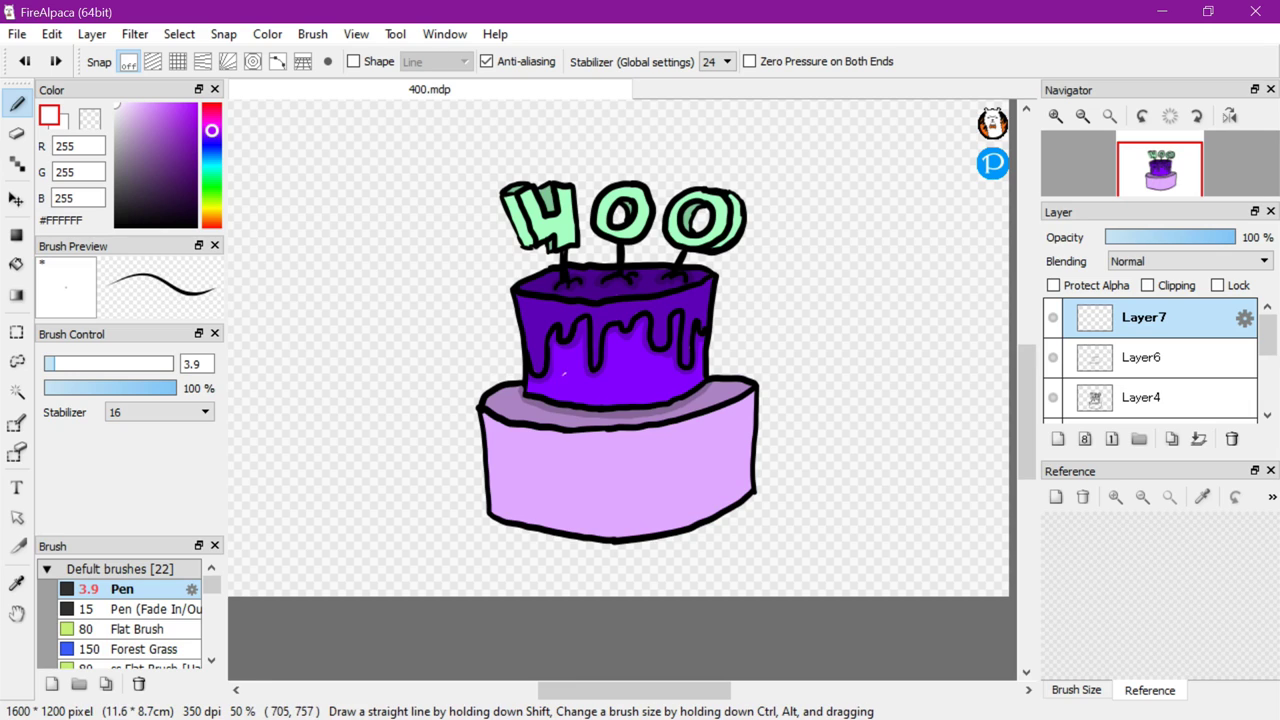
key("ctrl+z")
key("ctrl+z")
key("ctrl+z")
key("ctrl+z")
key("ctrl+z")
key("ctrl+z")
key("ctrl+z")
Handwrite the artist's signature in white along the upper edge of the lower tier's side and undo the trial year after it
left_click_drag(490, 424, 500, 436)
mouse_move(530, 440)
left_mouse_down()
mouse_move(536, 466)
mouse_move(572, 448)
left_mouse_up()
left_click_drag(576, 442, 596, 448)
left_click_drag(600, 438, 652, 444)
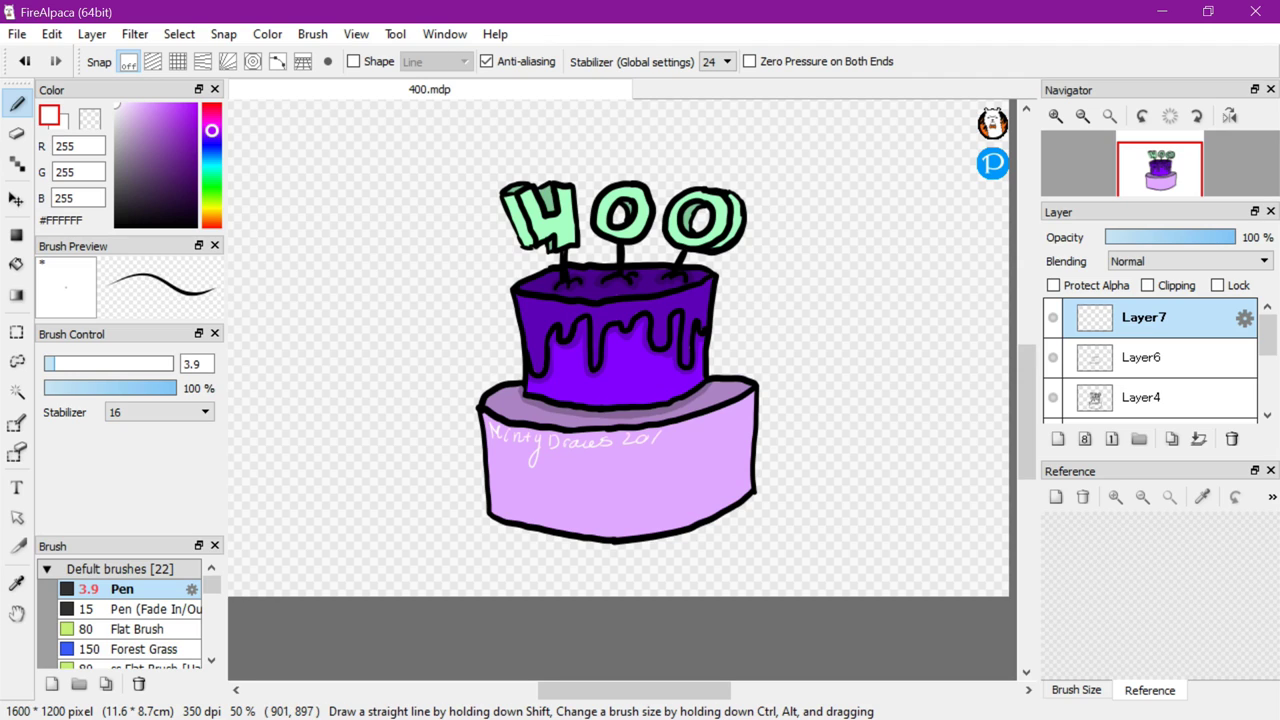
key("ctrl+z")
key("ctrl+z")
key("ctrl+z")
Handwrite the date 05/21/2021 in white after the signature, following the lower tier's curved upper edge
left_click_drag(631, 435, 676, 441)
mouse_move(689, 425)
left_mouse_down()
mouse_move(682, 441)
mouse_move(707, 425)
left_mouse_up()
left_click_drag(715, 423, 727, 430)
key("ctrl+z")
key("ctrl+z")
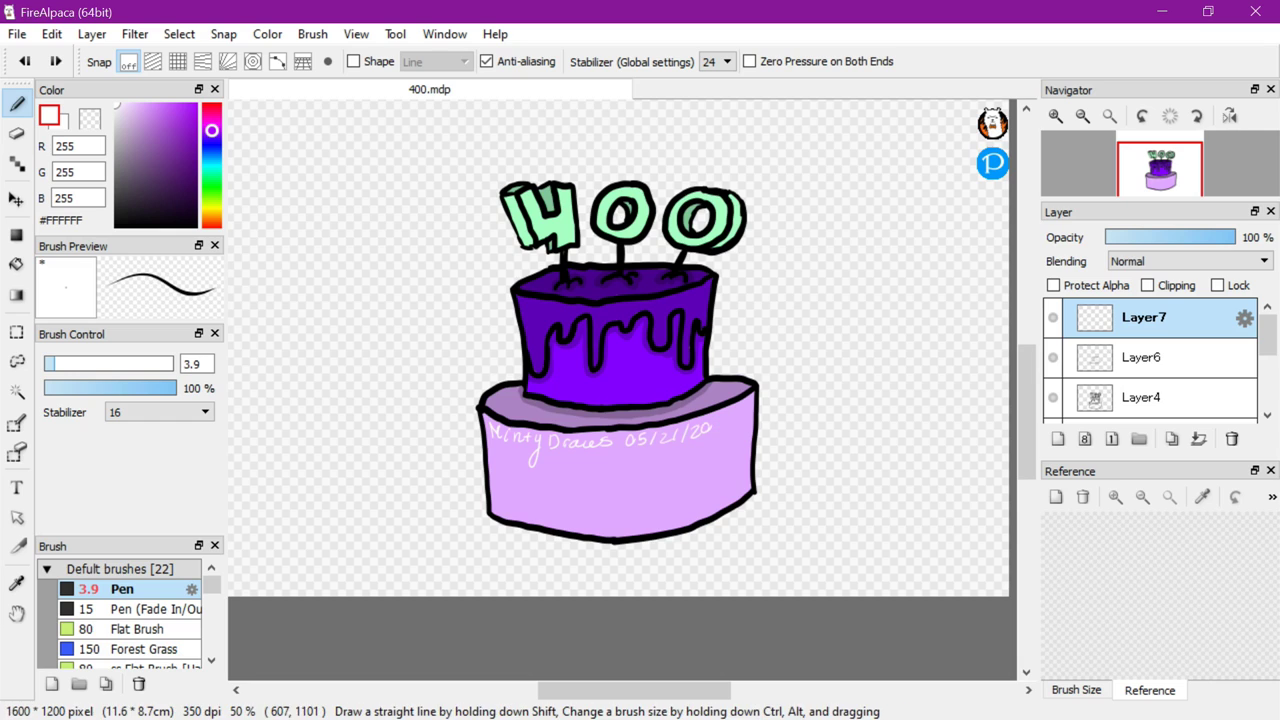
key("ctrl+y")
key("ctrl+y")
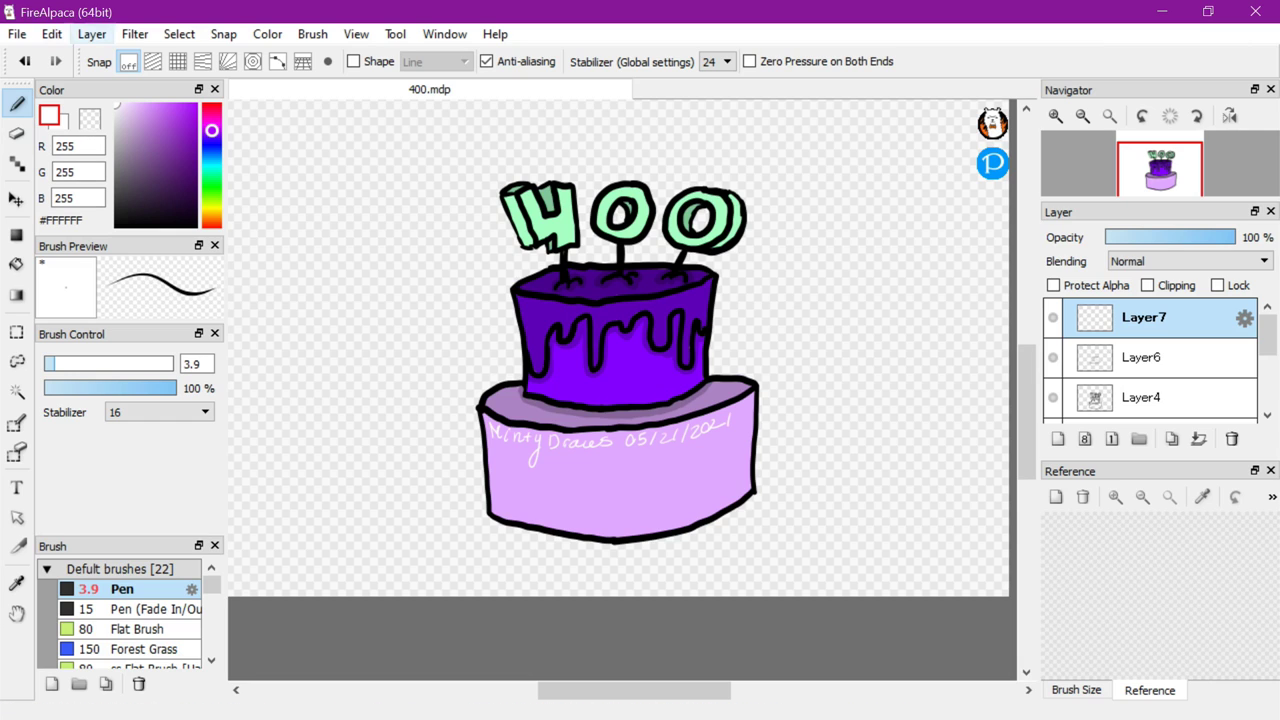
Transform Layer7 to shift the handwritten signature and date by 20 px to the right and 8 px down
key("ctrl+t")
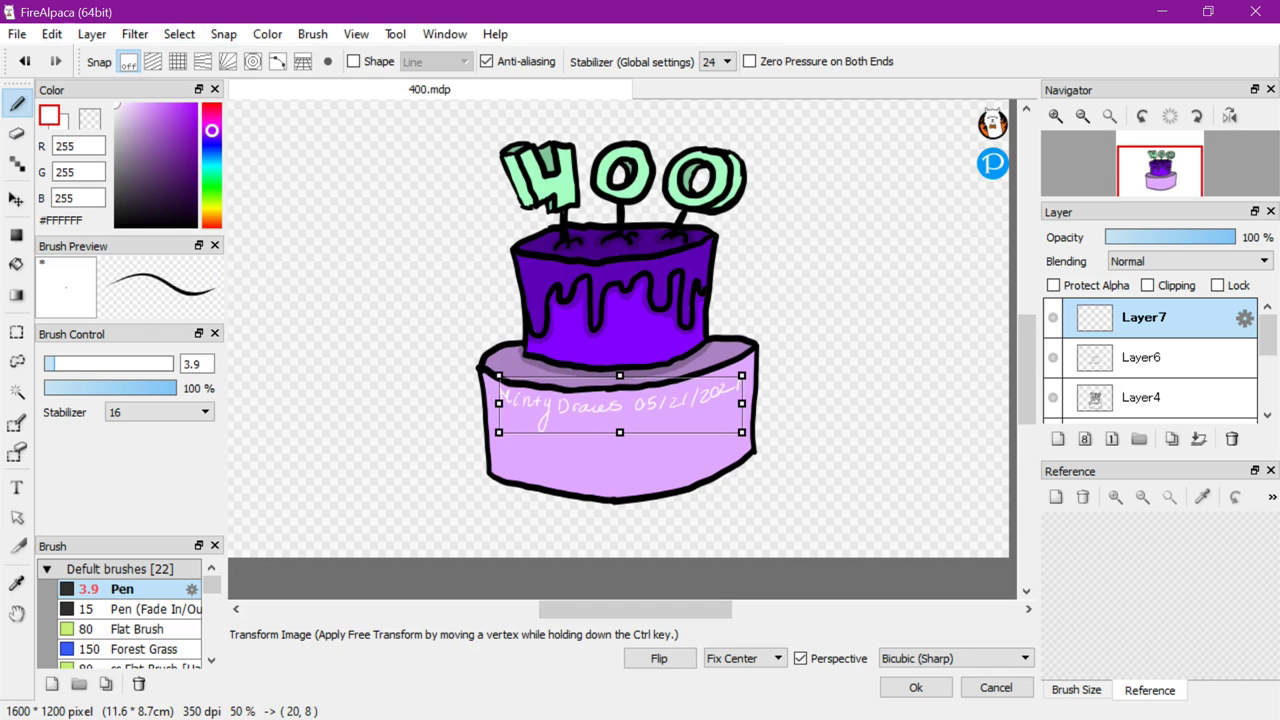
key("Escape")
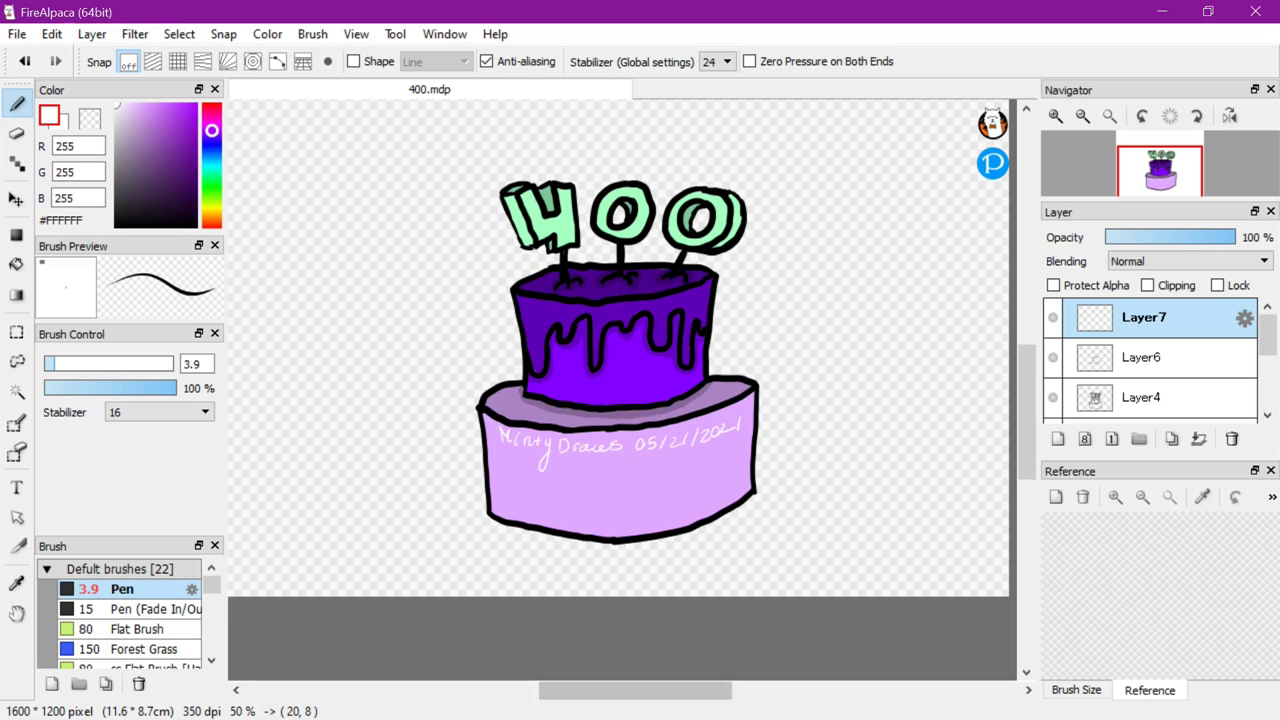